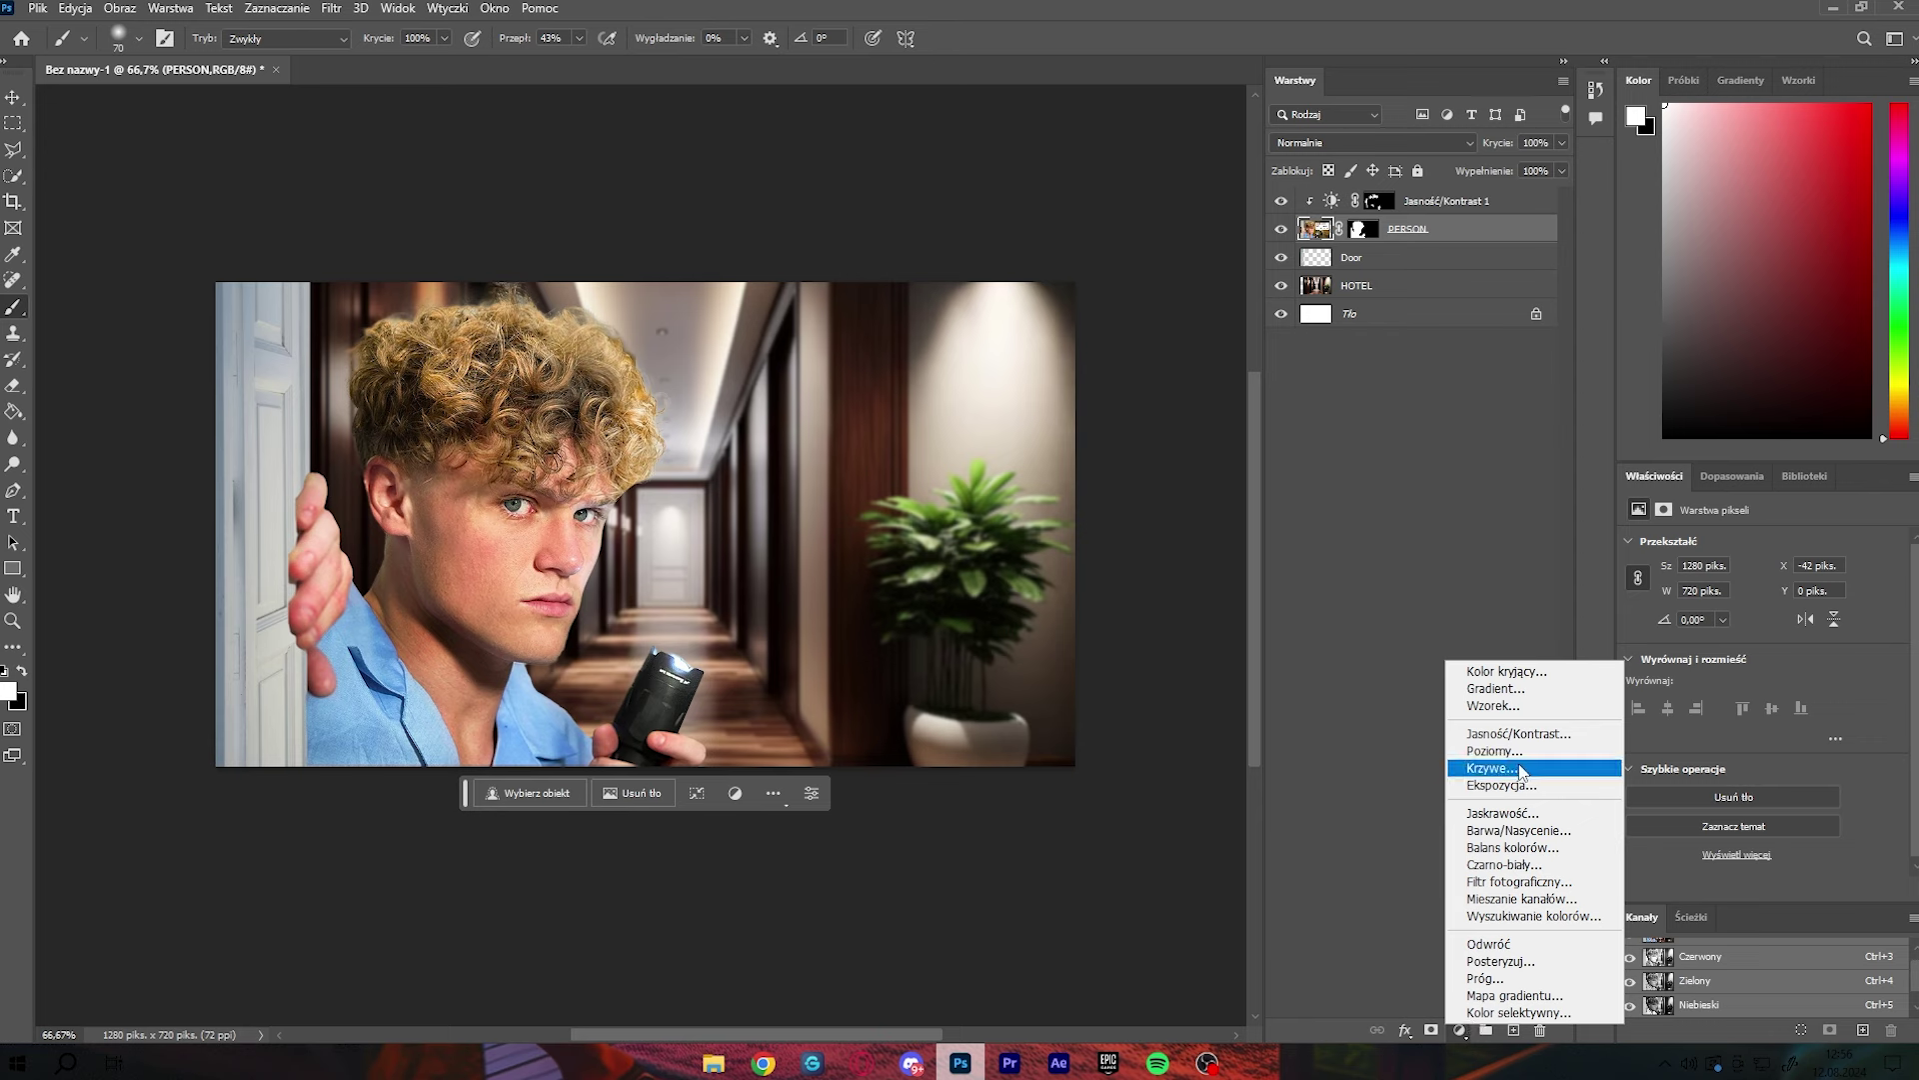
Step: Raise the brightness and lower the contrast of a new Brightness/Contrast adjustment clipped to the PERSON layer
{"action": "left_click", "coordinate": [1805, 598]}
{"action": "left_click_drag", "start_coordinate": [1755, 637], "coordinate": [1720, 638]}
Step: Lower the white Blend If limit of the PERSON layer's own tones in its blending options
{"action": "double_click", "coordinate": [1490, 257]}
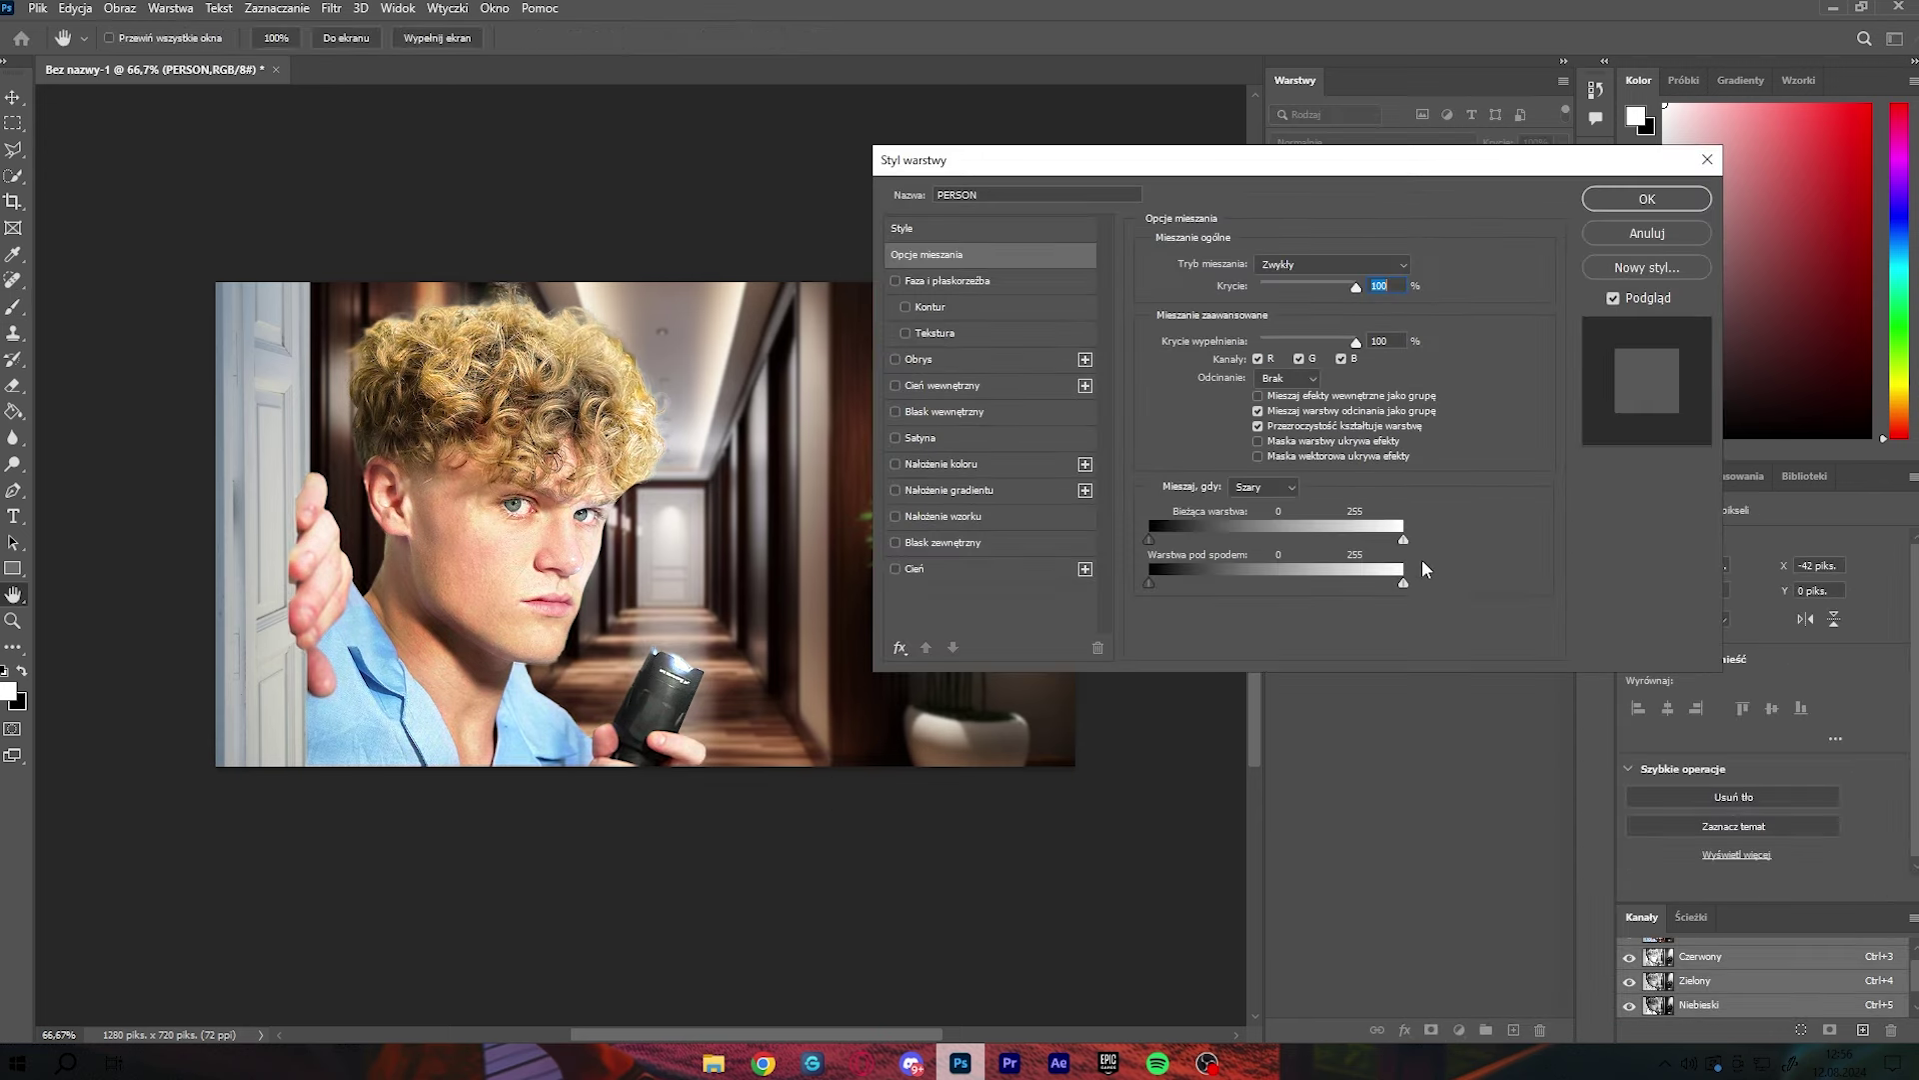
{"action": "left_click_drag", "start_coordinate": [1402, 541], "coordinate": [1295, 541]}
{"action": "left_click", "coordinate": [1623, 205]}
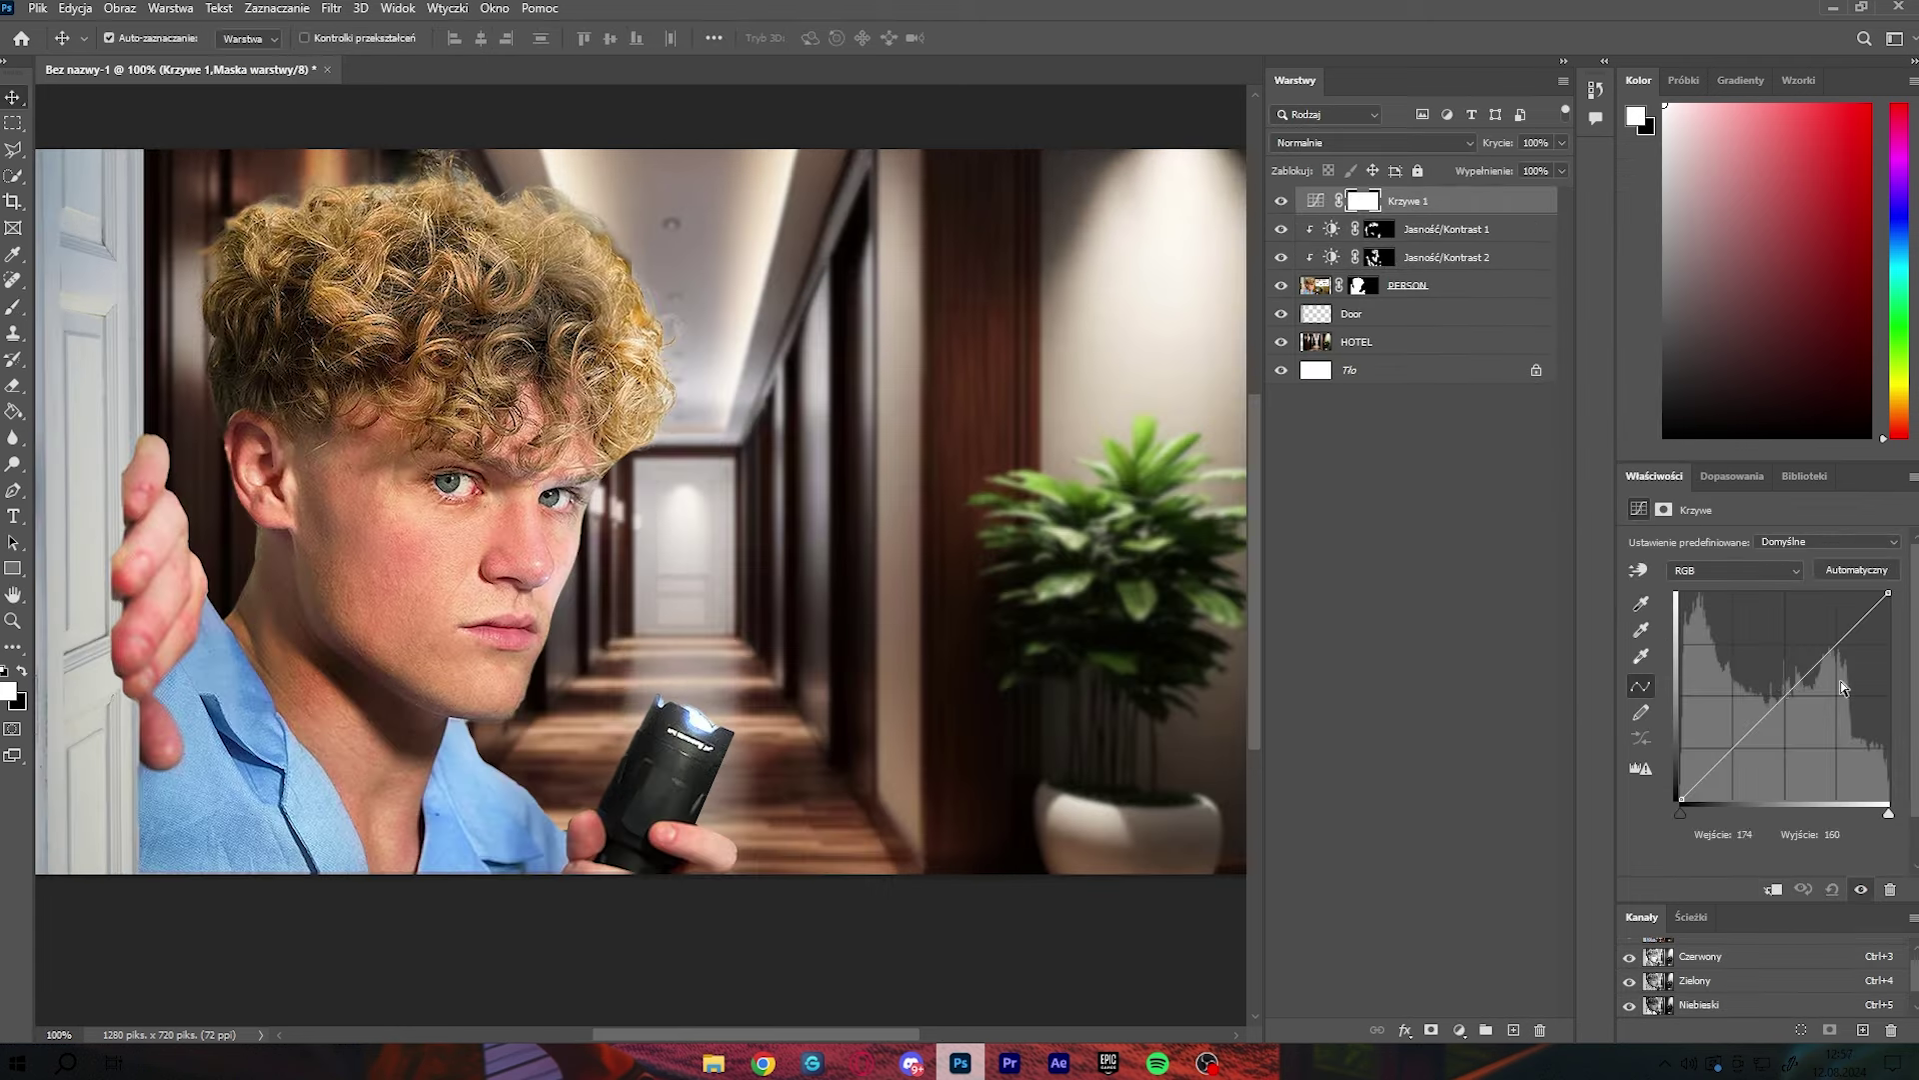
Step: Darken the midtones of the Curves adjustment with a point at input 120, output 92, and invert its mask
{"action": "left_click_drag", "start_coordinate": [1782, 717], "coordinate": [1774, 727]}
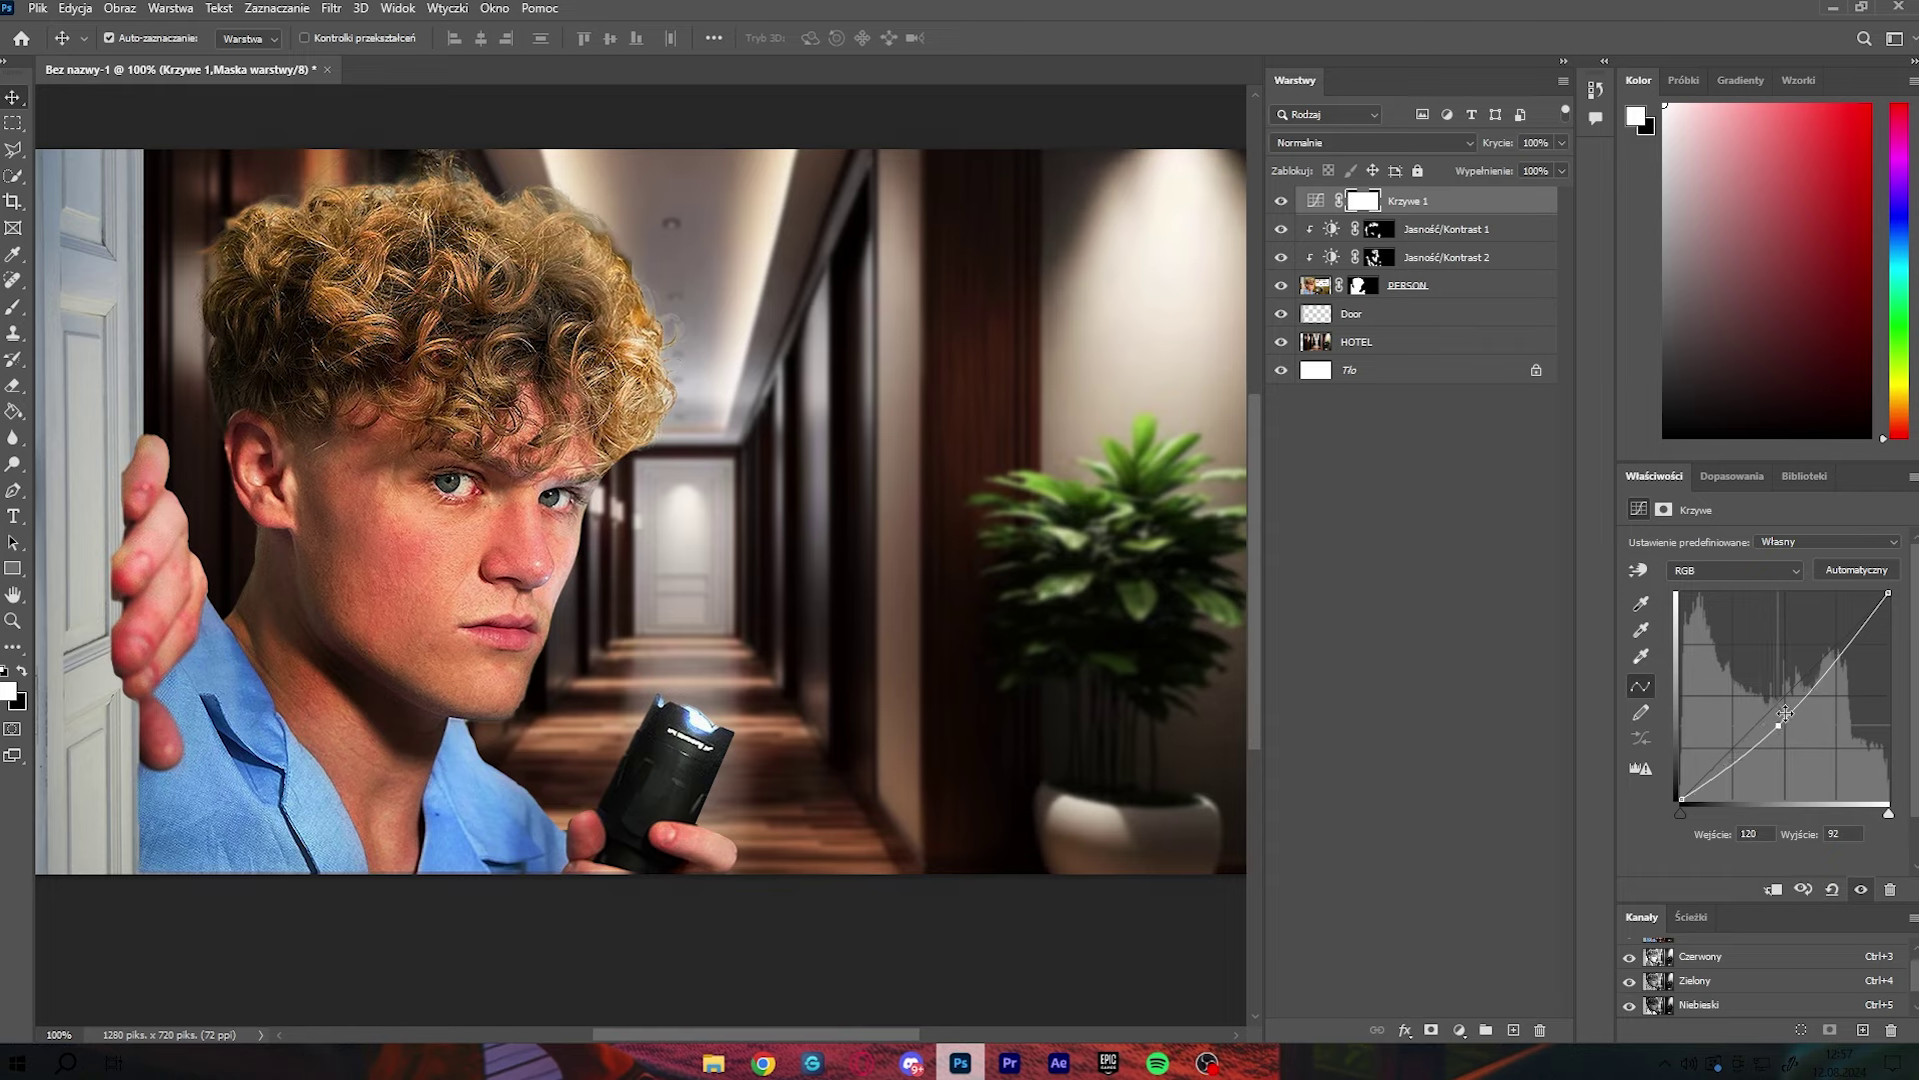
{"action": "key", "text": "ctrl+i"}
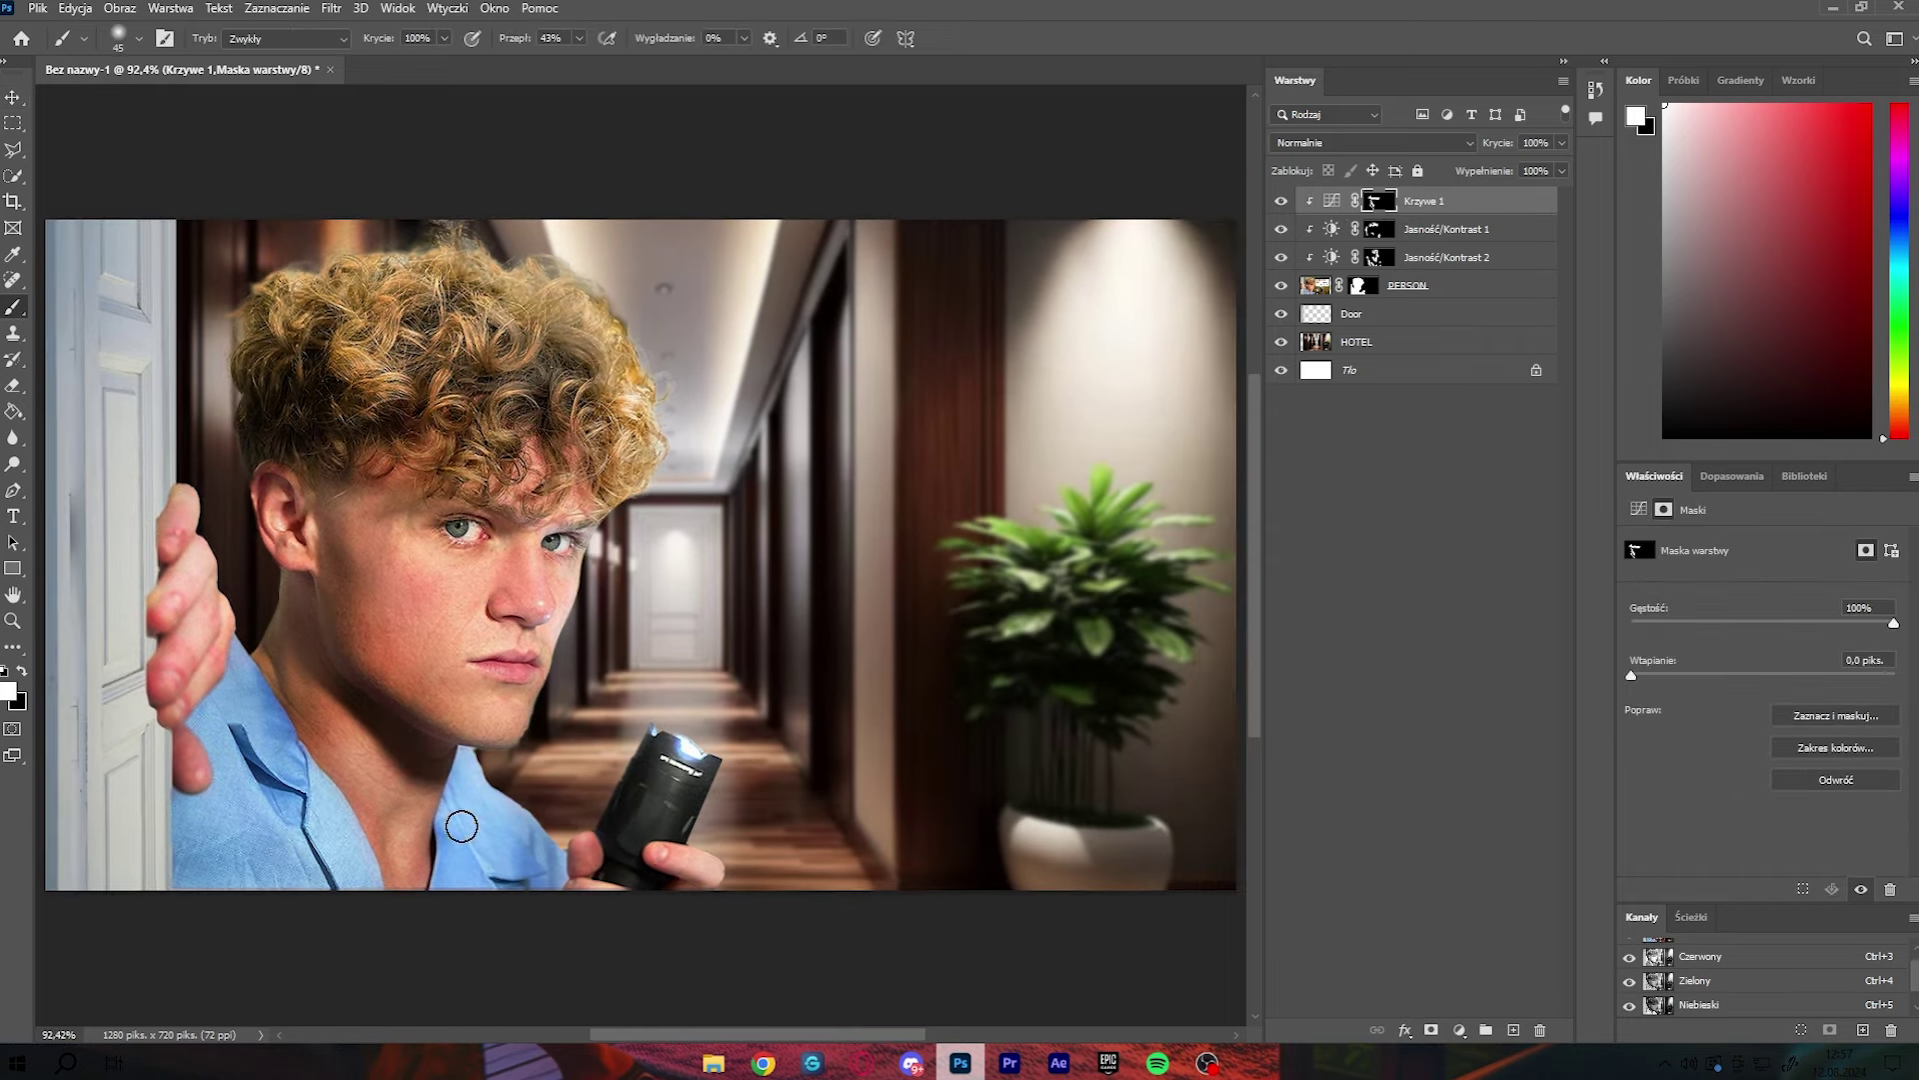
{"action": "key", "text": "ctrl+1"}
{"action": "key", "text": "v"}
{"action": "scroll", "coordinate": [219, 420], "scroll_direction": "down", "scroll_amount": 5}
{"action": "scroll", "coordinate": [610, 268], "scroll_direction": "up", "scroll_amount": 8}
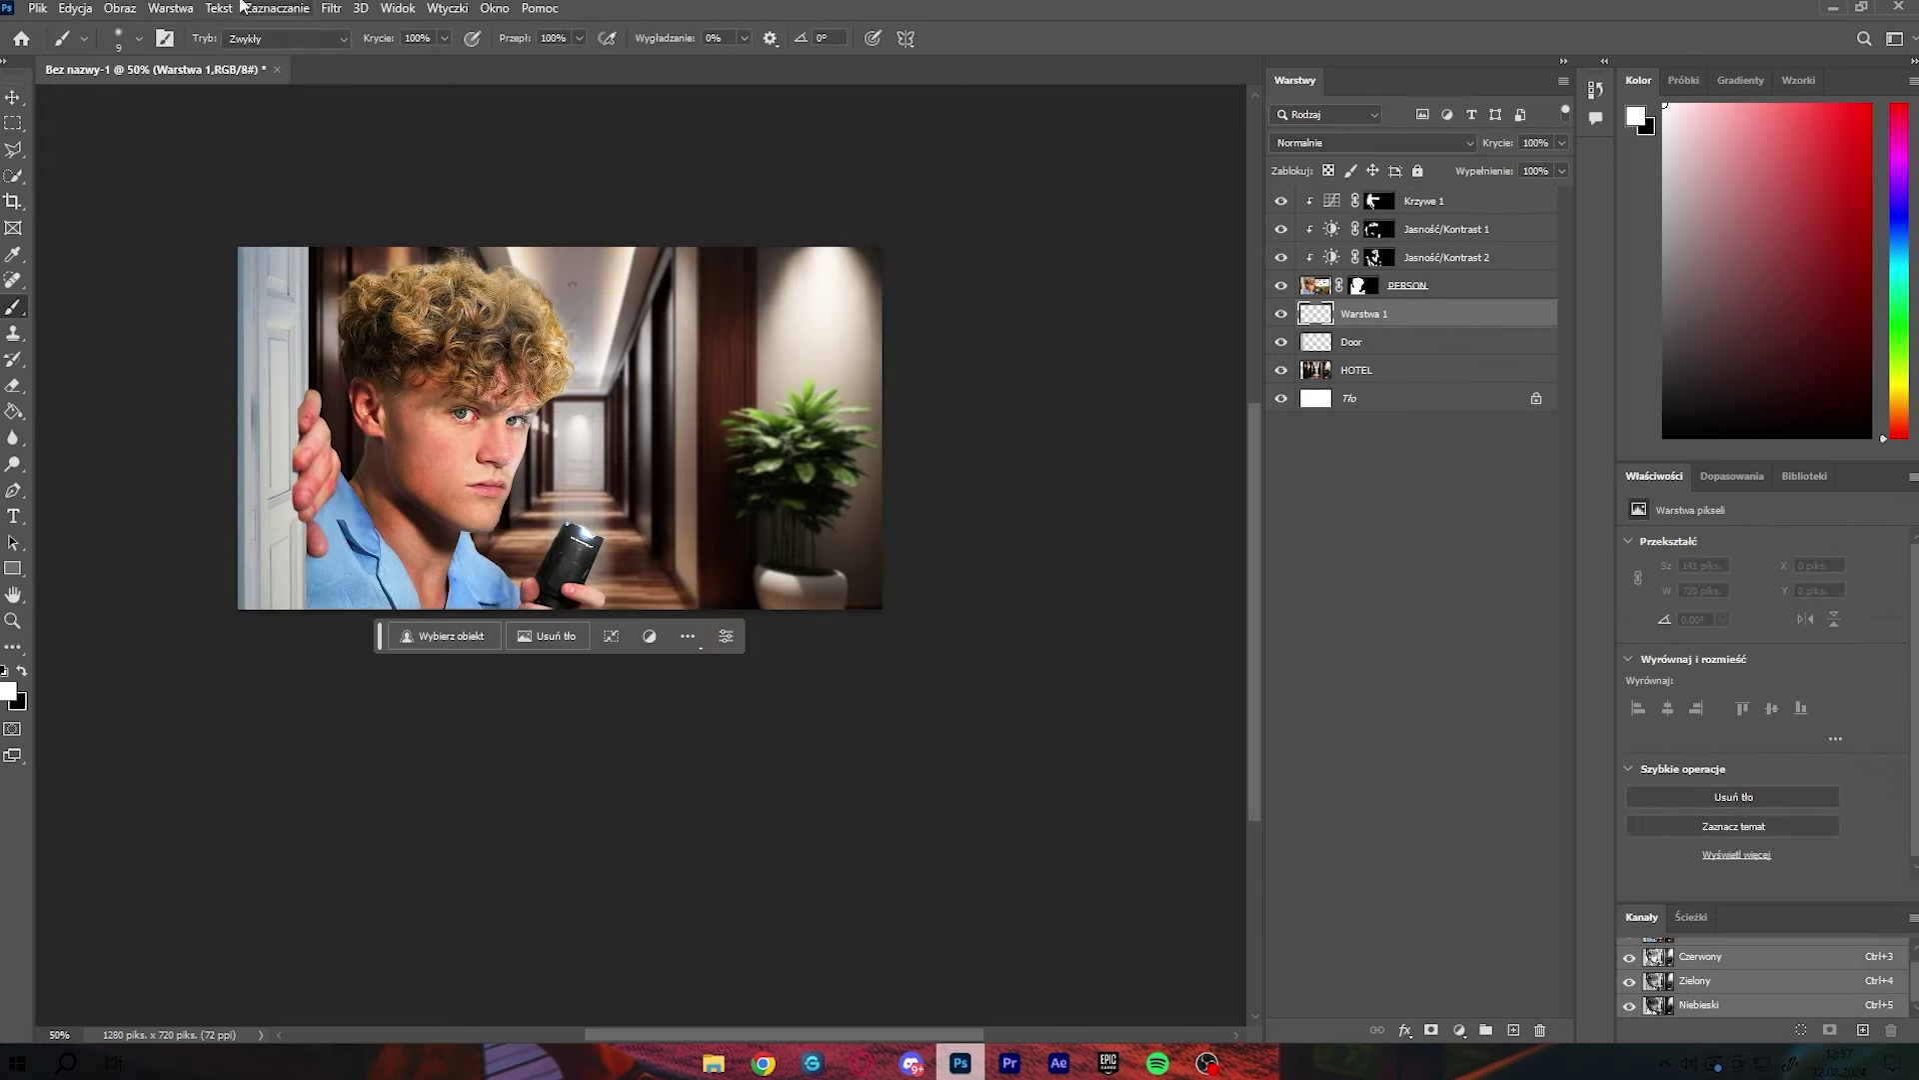
Step: Paint a black shadow along the door edge beside the hand on the layer beneath PERSON
{"action": "key", "text": "ctrl+1"}
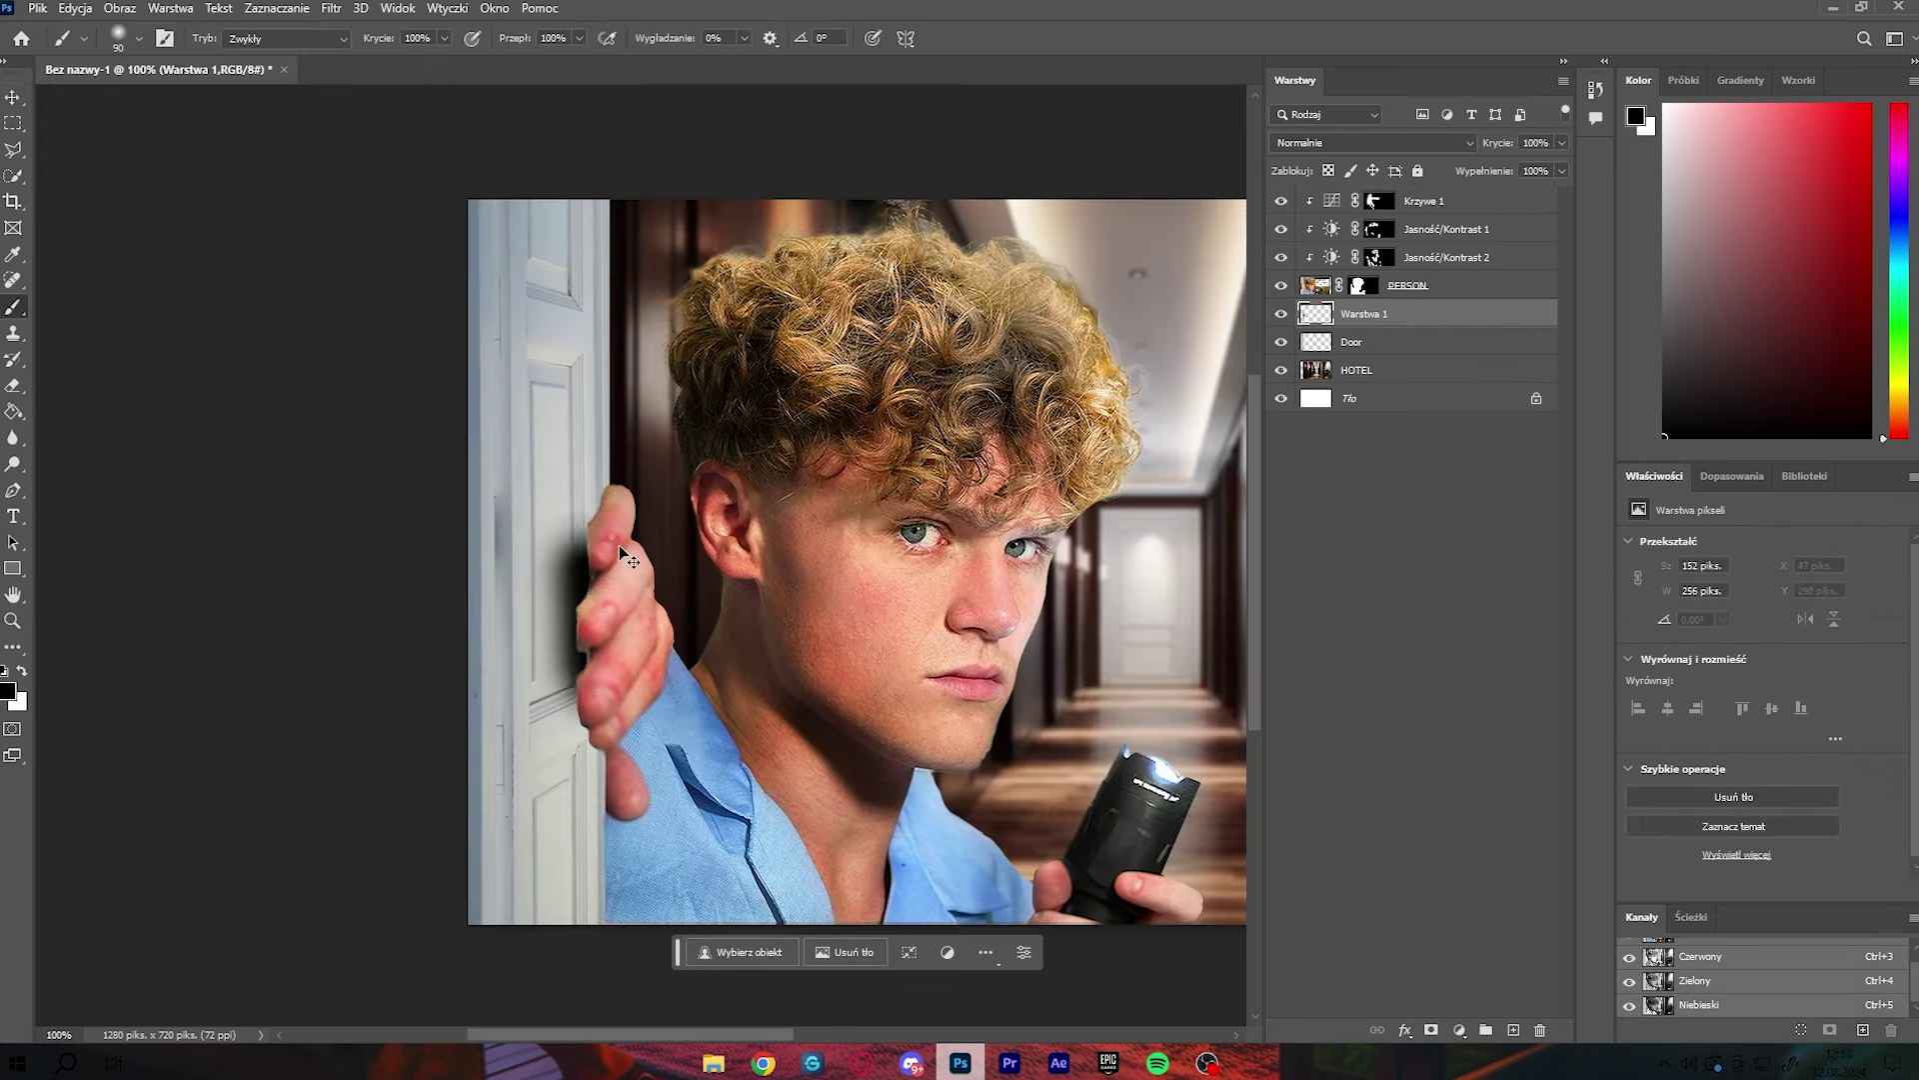
{"action": "left_click_drag", "start_coordinate": [1453, 165], "coordinate": [1457, 165]}
{"action": "left_click_drag", "start_coordinate": [529, 653], "coordinate": [532, 853]}
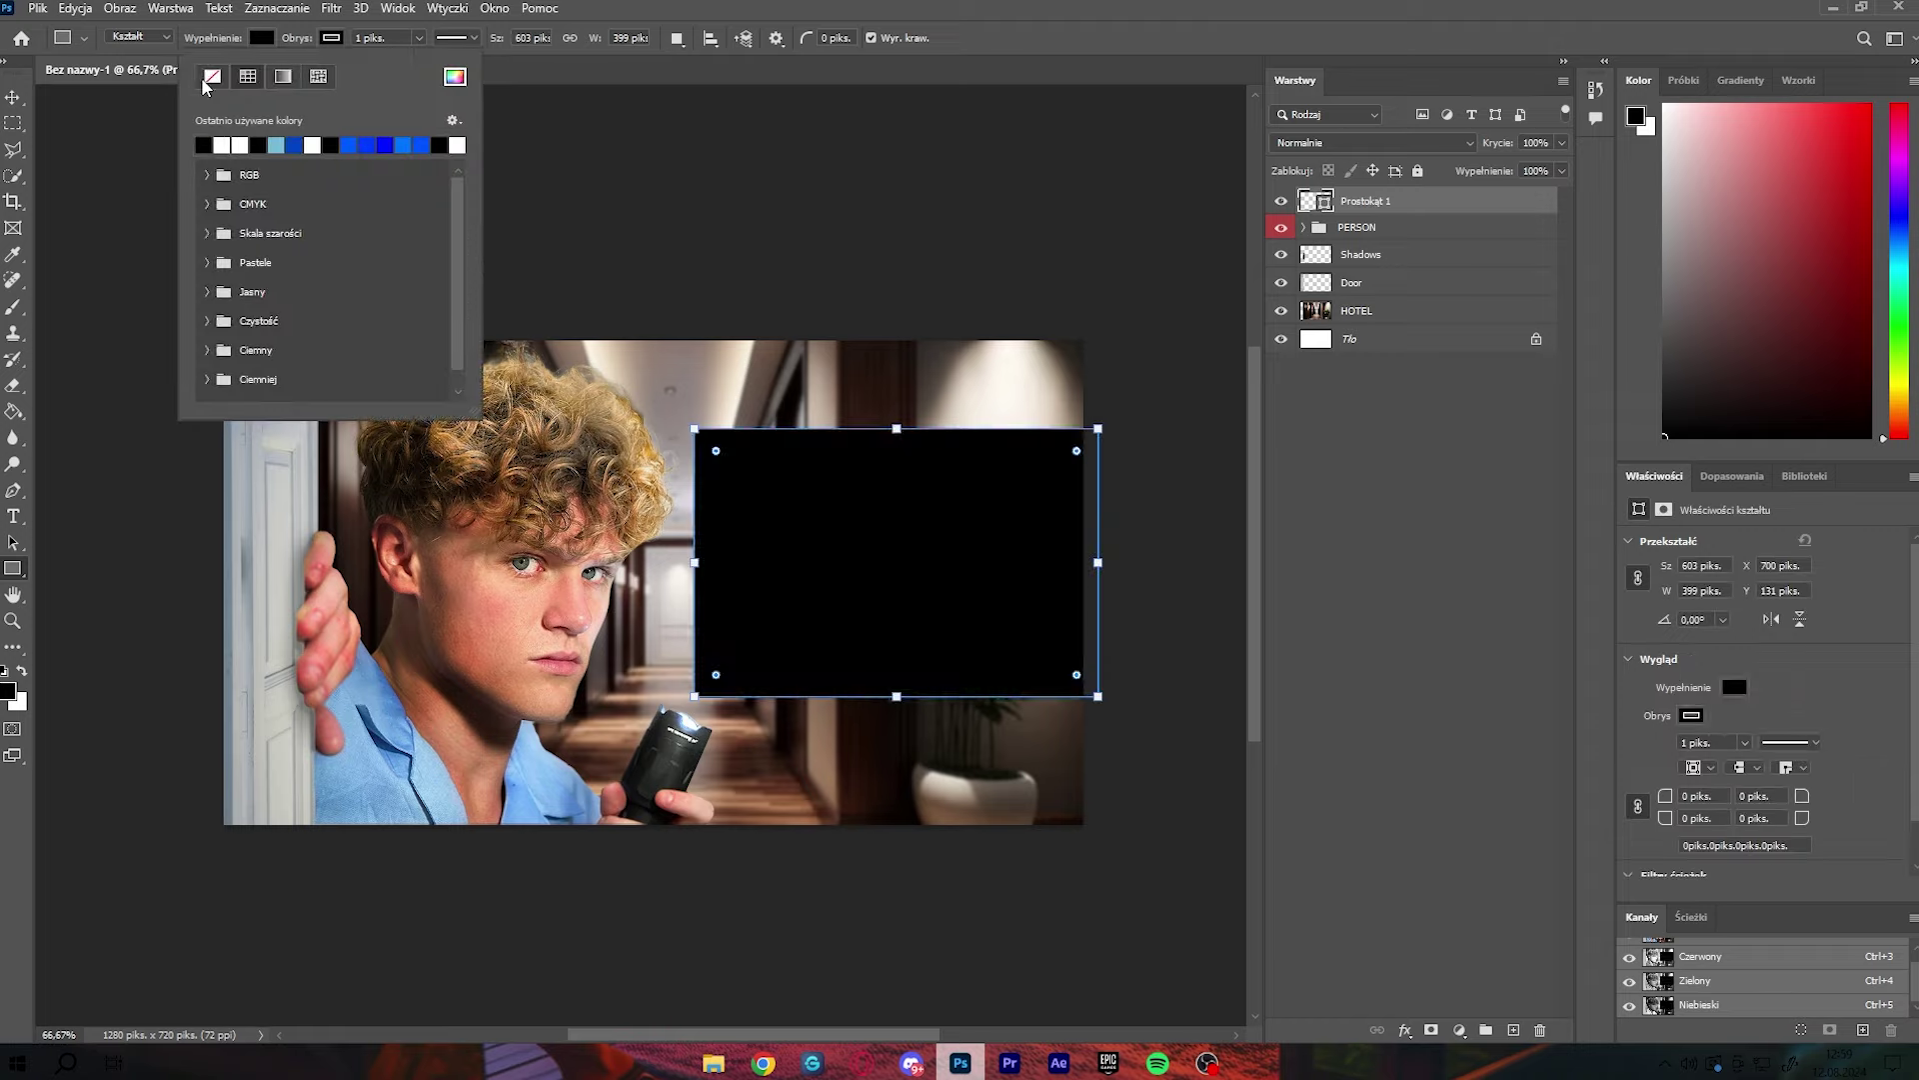
Step: Build a white rounded review card with a row of five rounded squares and a white star on the first one
{"action": "left_click_drag", "start_coordinate": [1011, 582], "coordinate": [996, 584]}
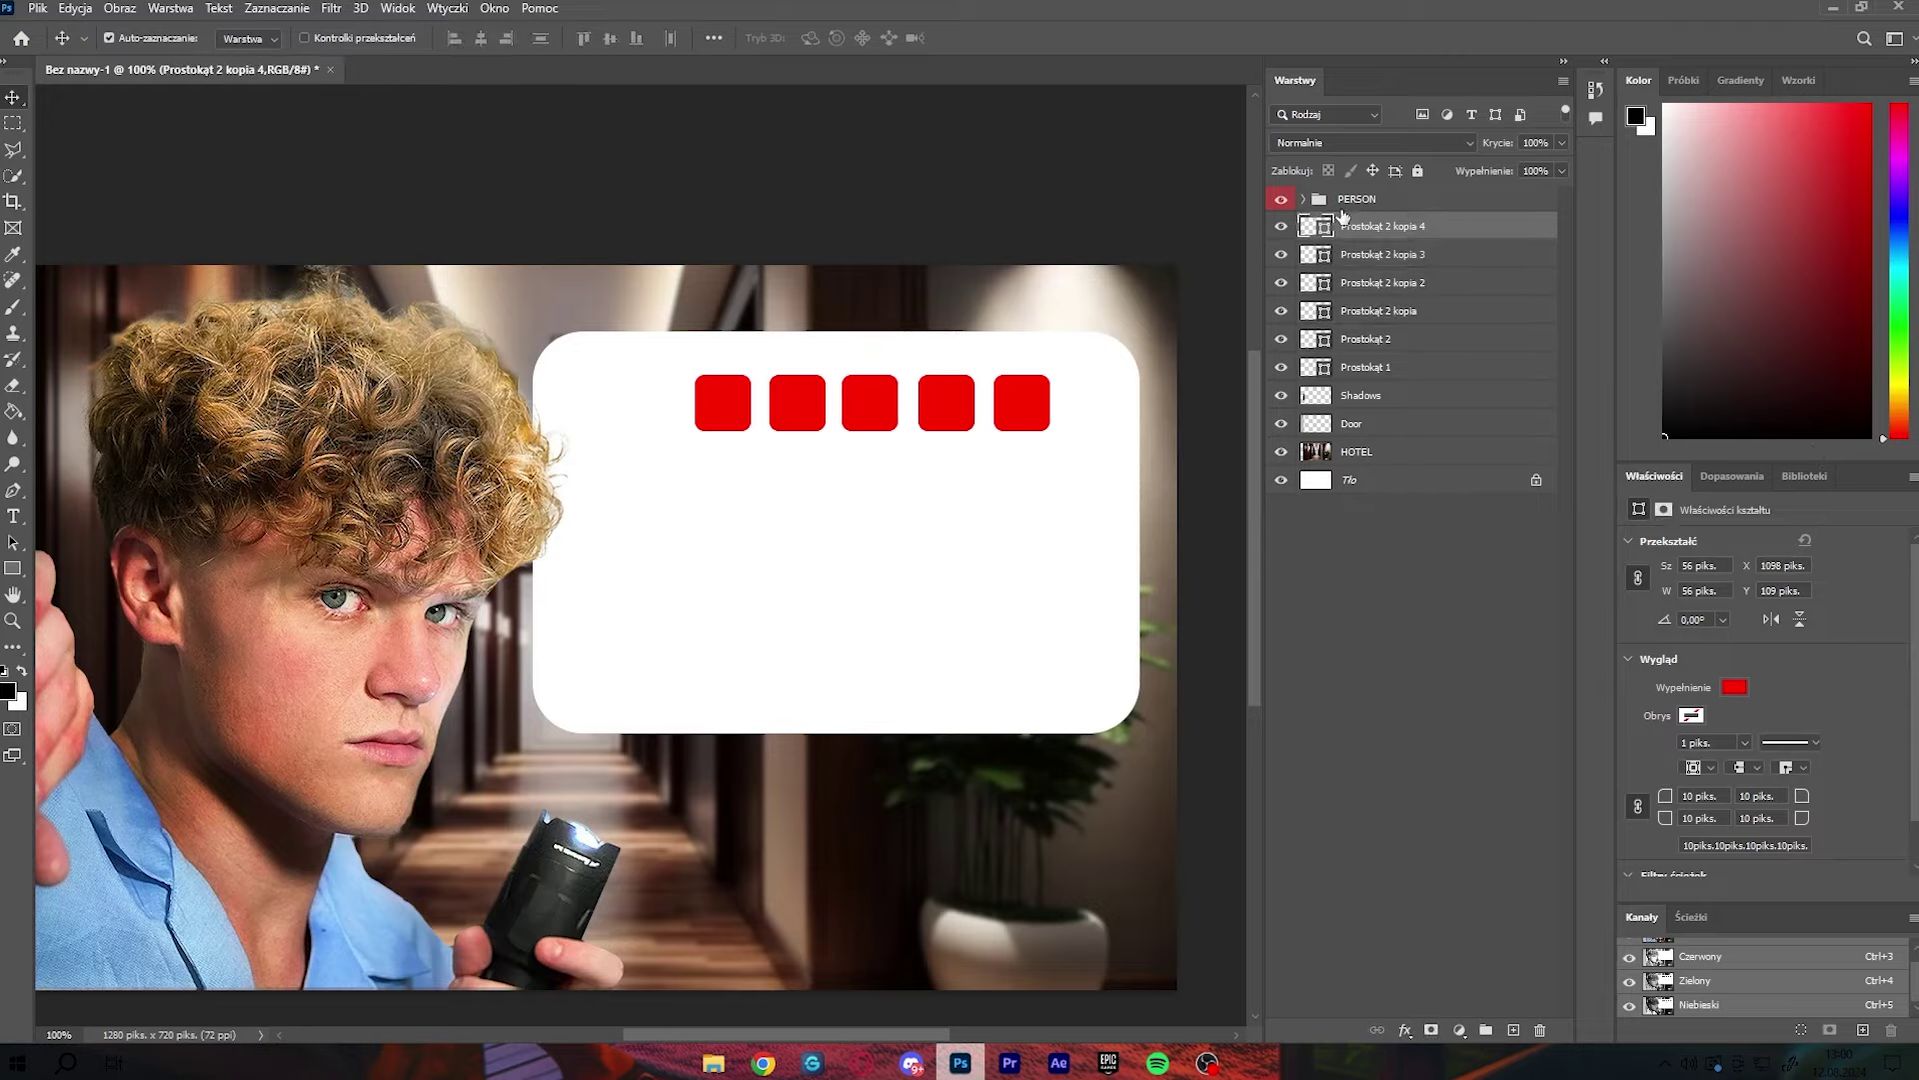
{"action": "left_click", "coordinate": [1278, 227]}
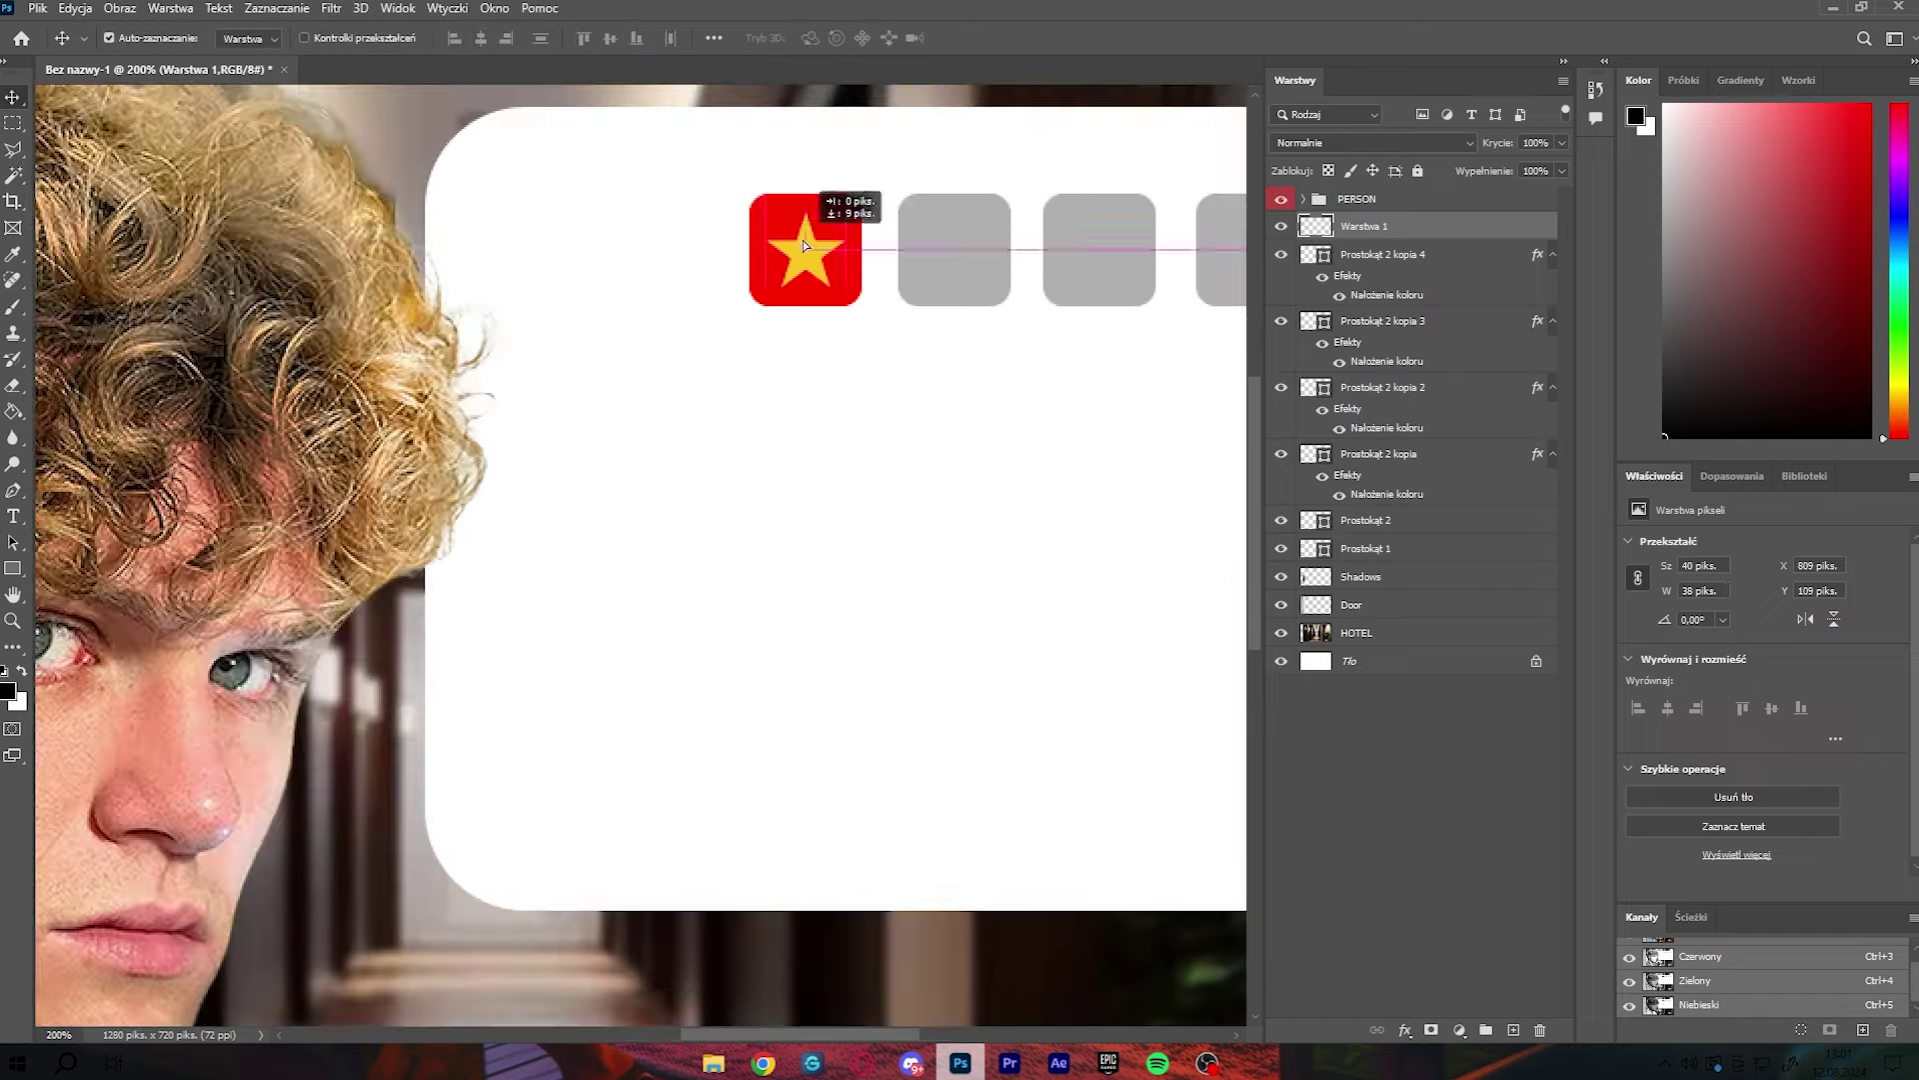
{"action": "left_click", "coordinate": [1333, 455]}
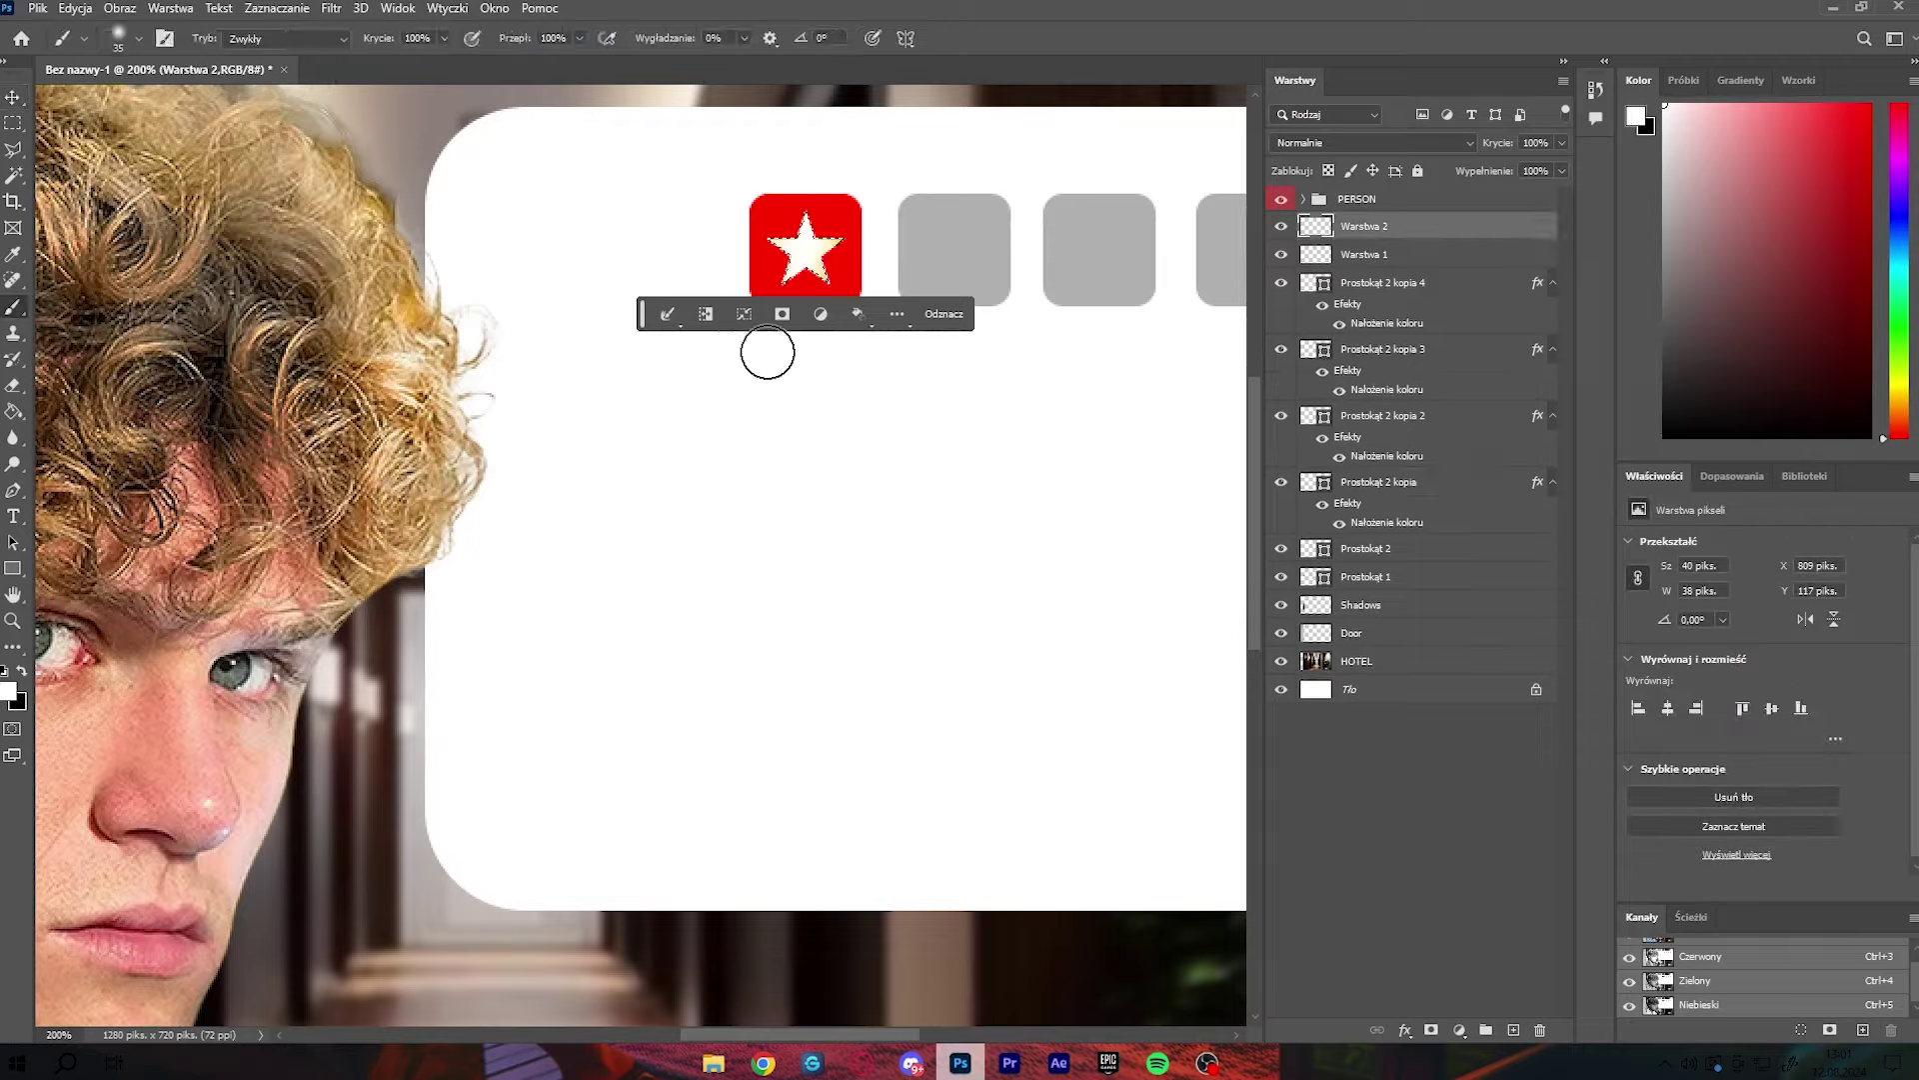
Step: Fit the clipped fraziel logo inside the circle on the review card and apply the transform
{"action": "key", "text": "ctrl+1"}
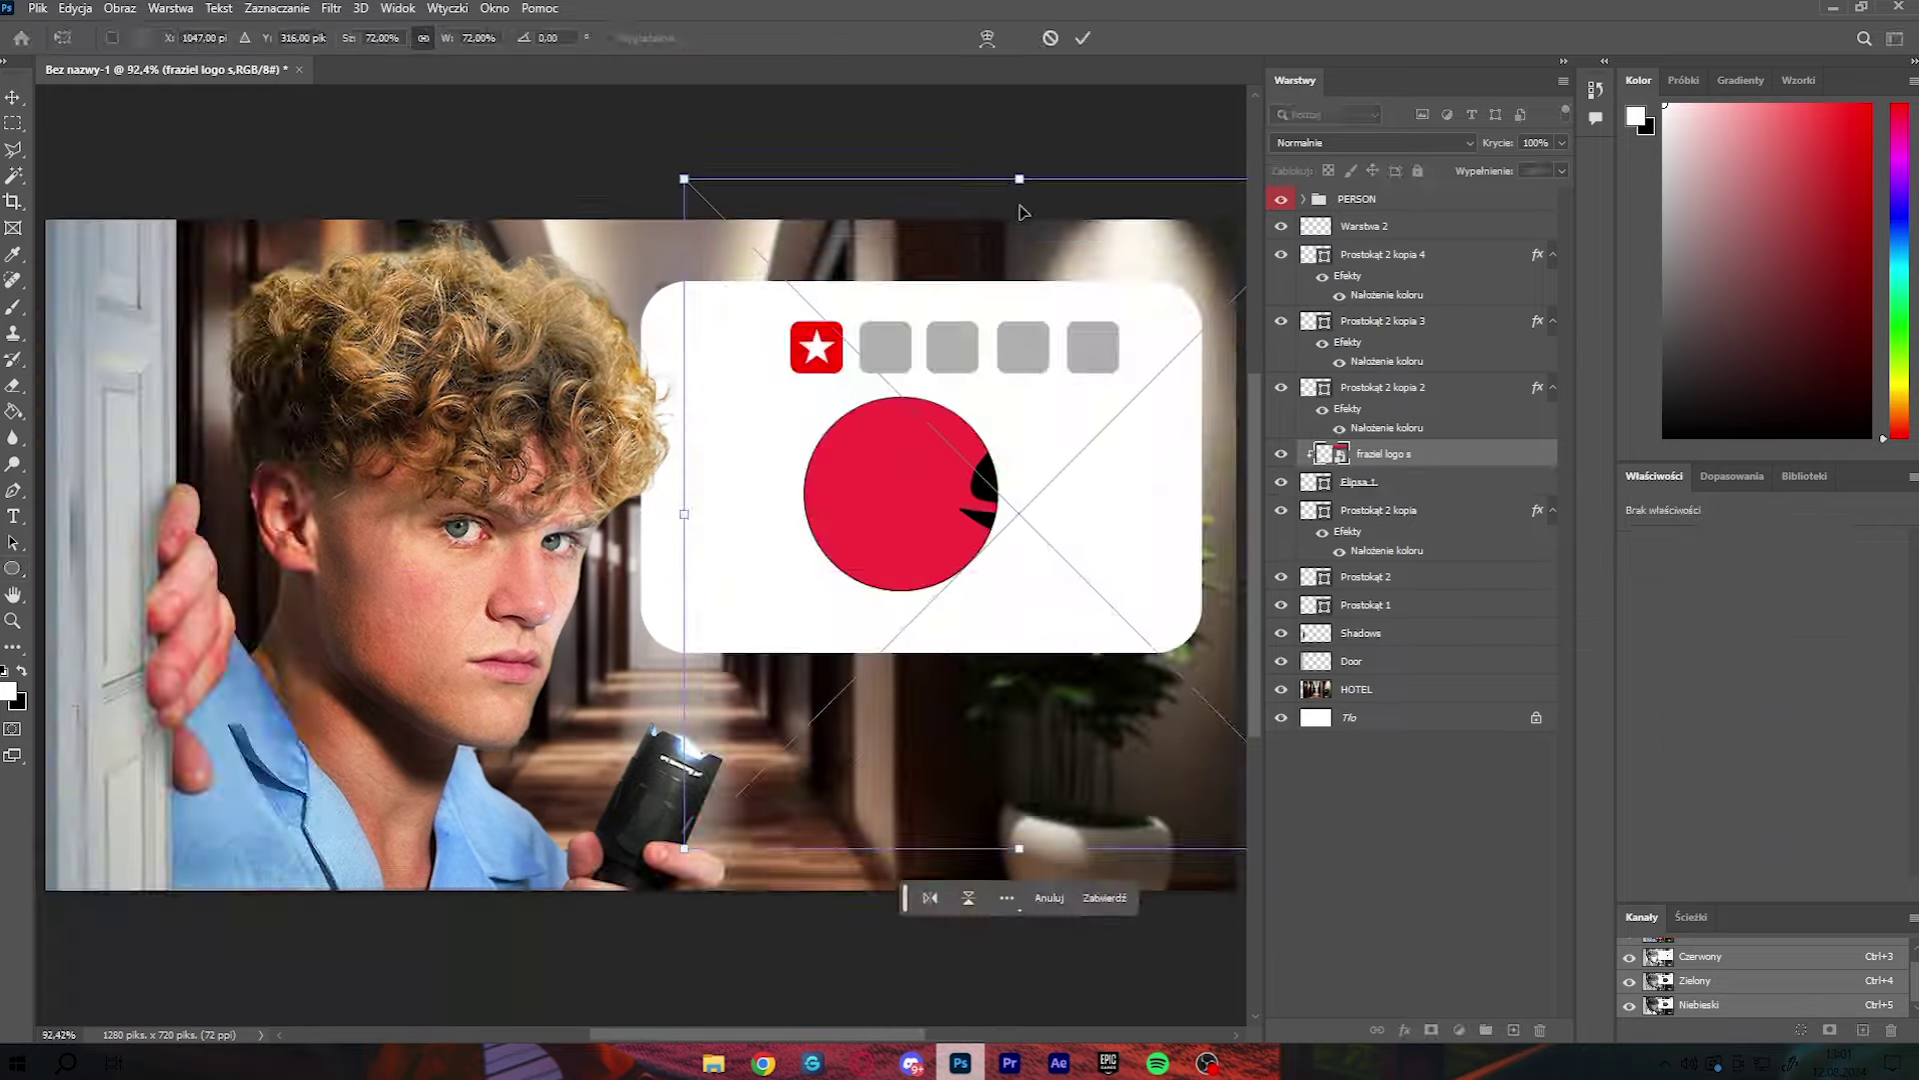
{"action": "left_click_drag", "start_coordinate": [908, 440], "coordinate": [919, 472]}
{"action": "key", "text": "Return"}
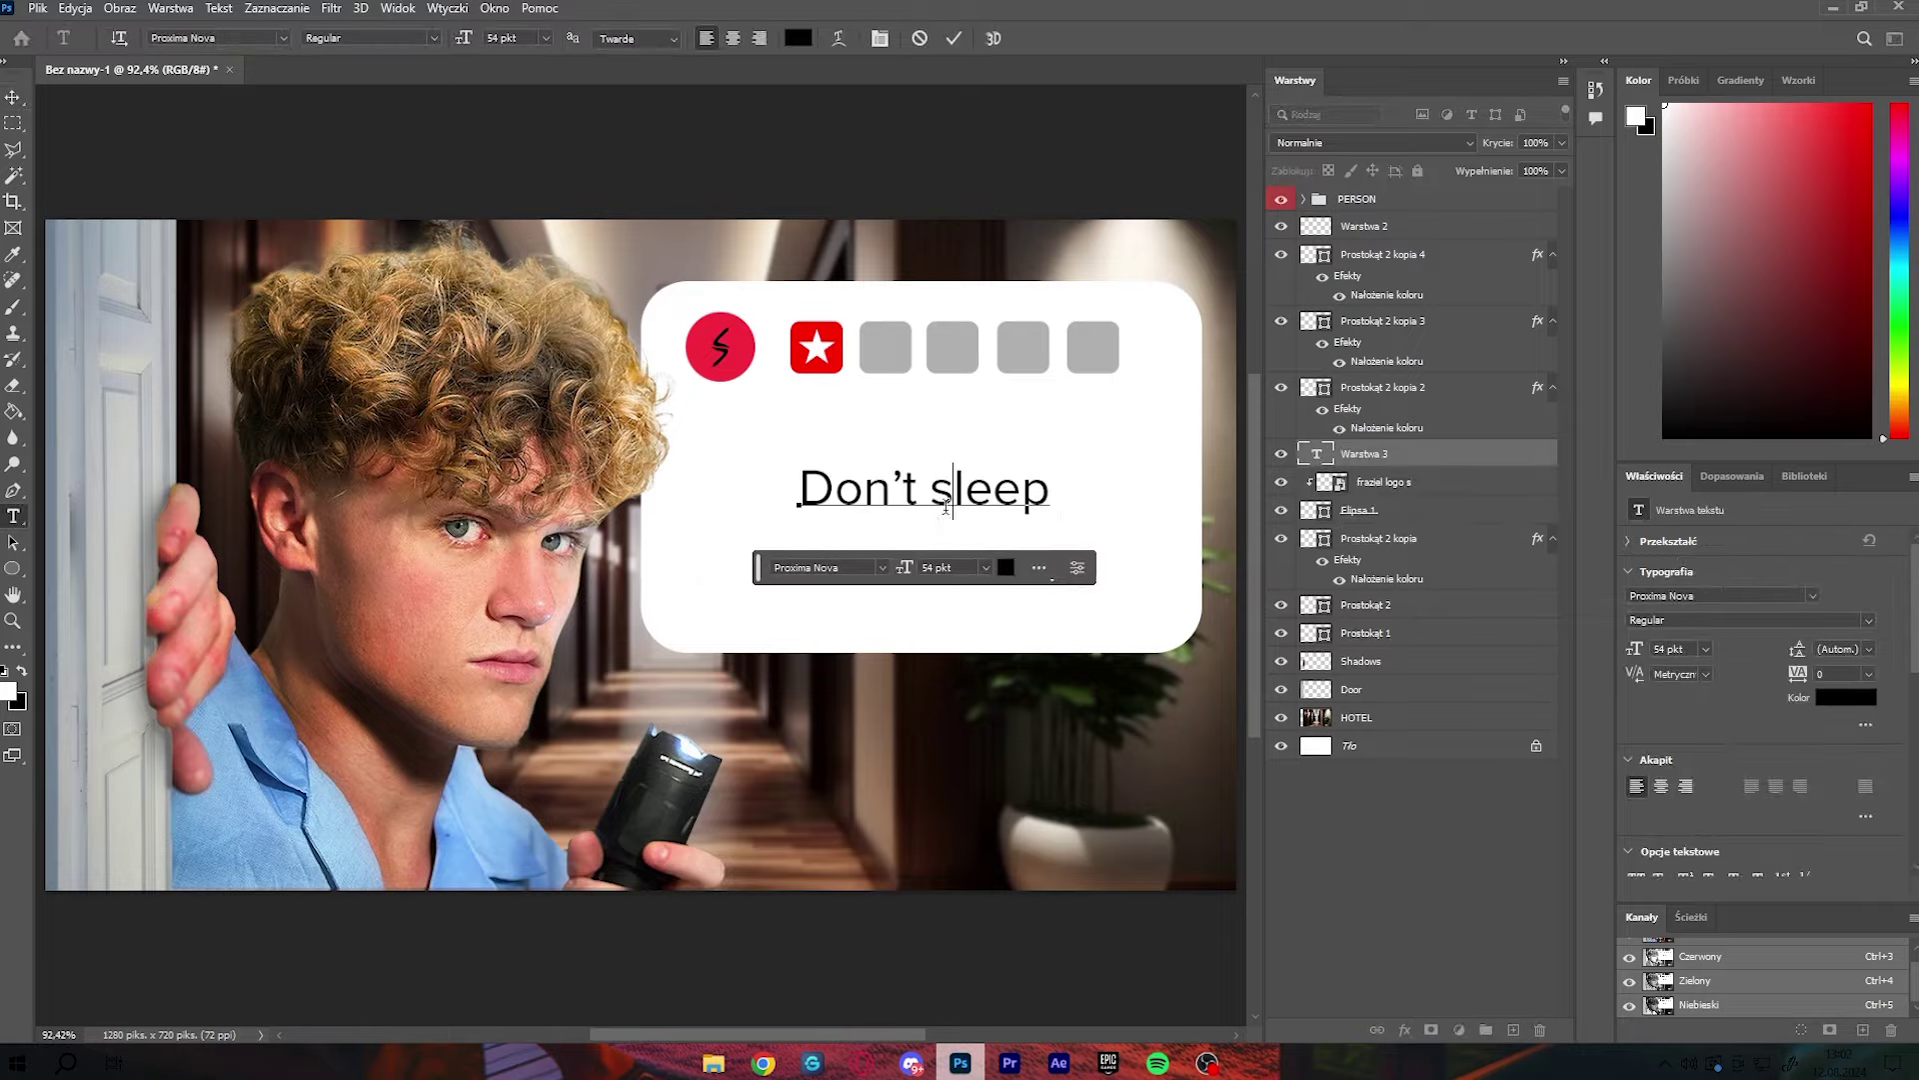
Step: Complete the card text "Don't sleep in this hotel!" and group the card's layers as Opinion
{"action": "key", "text": "alt+Tab"}
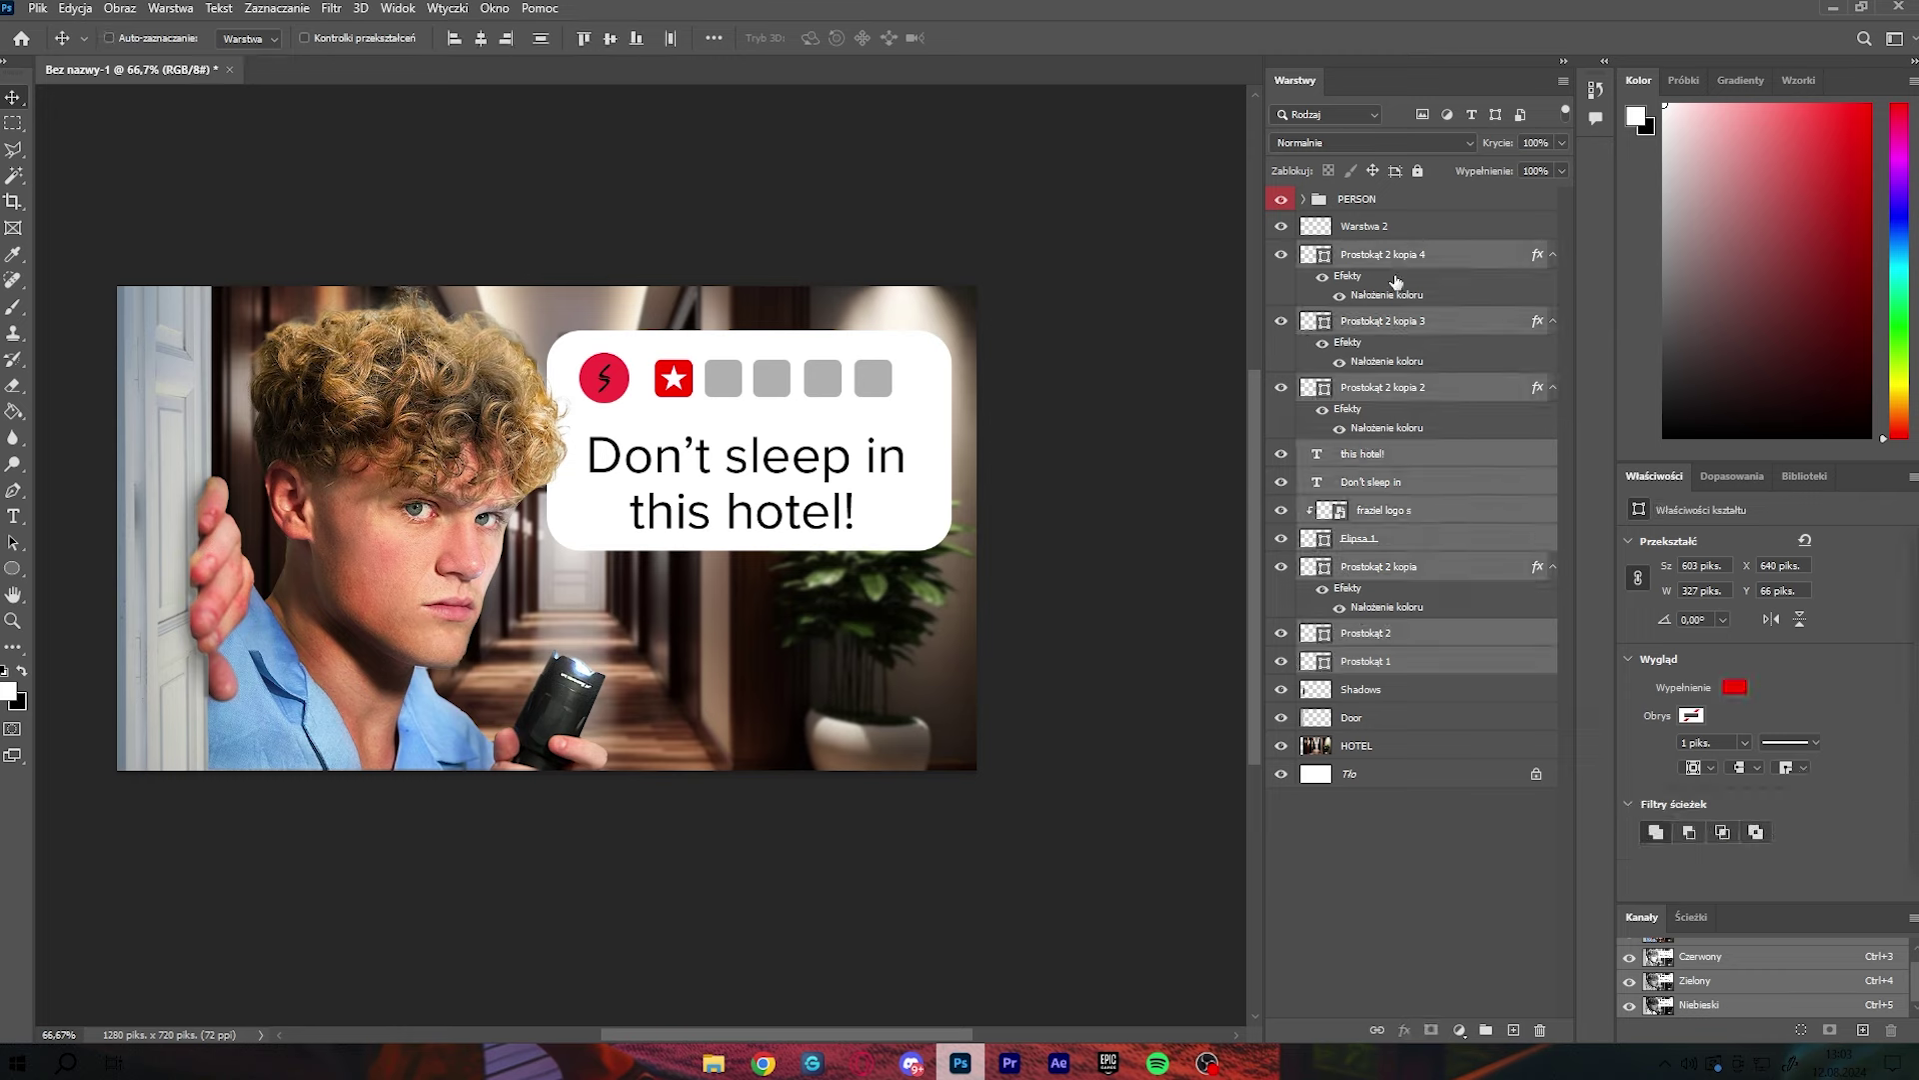
{"action": "key", "text": "ctrl+g"}
{"action": "left_click", "coordinate": [1513, 1029]}
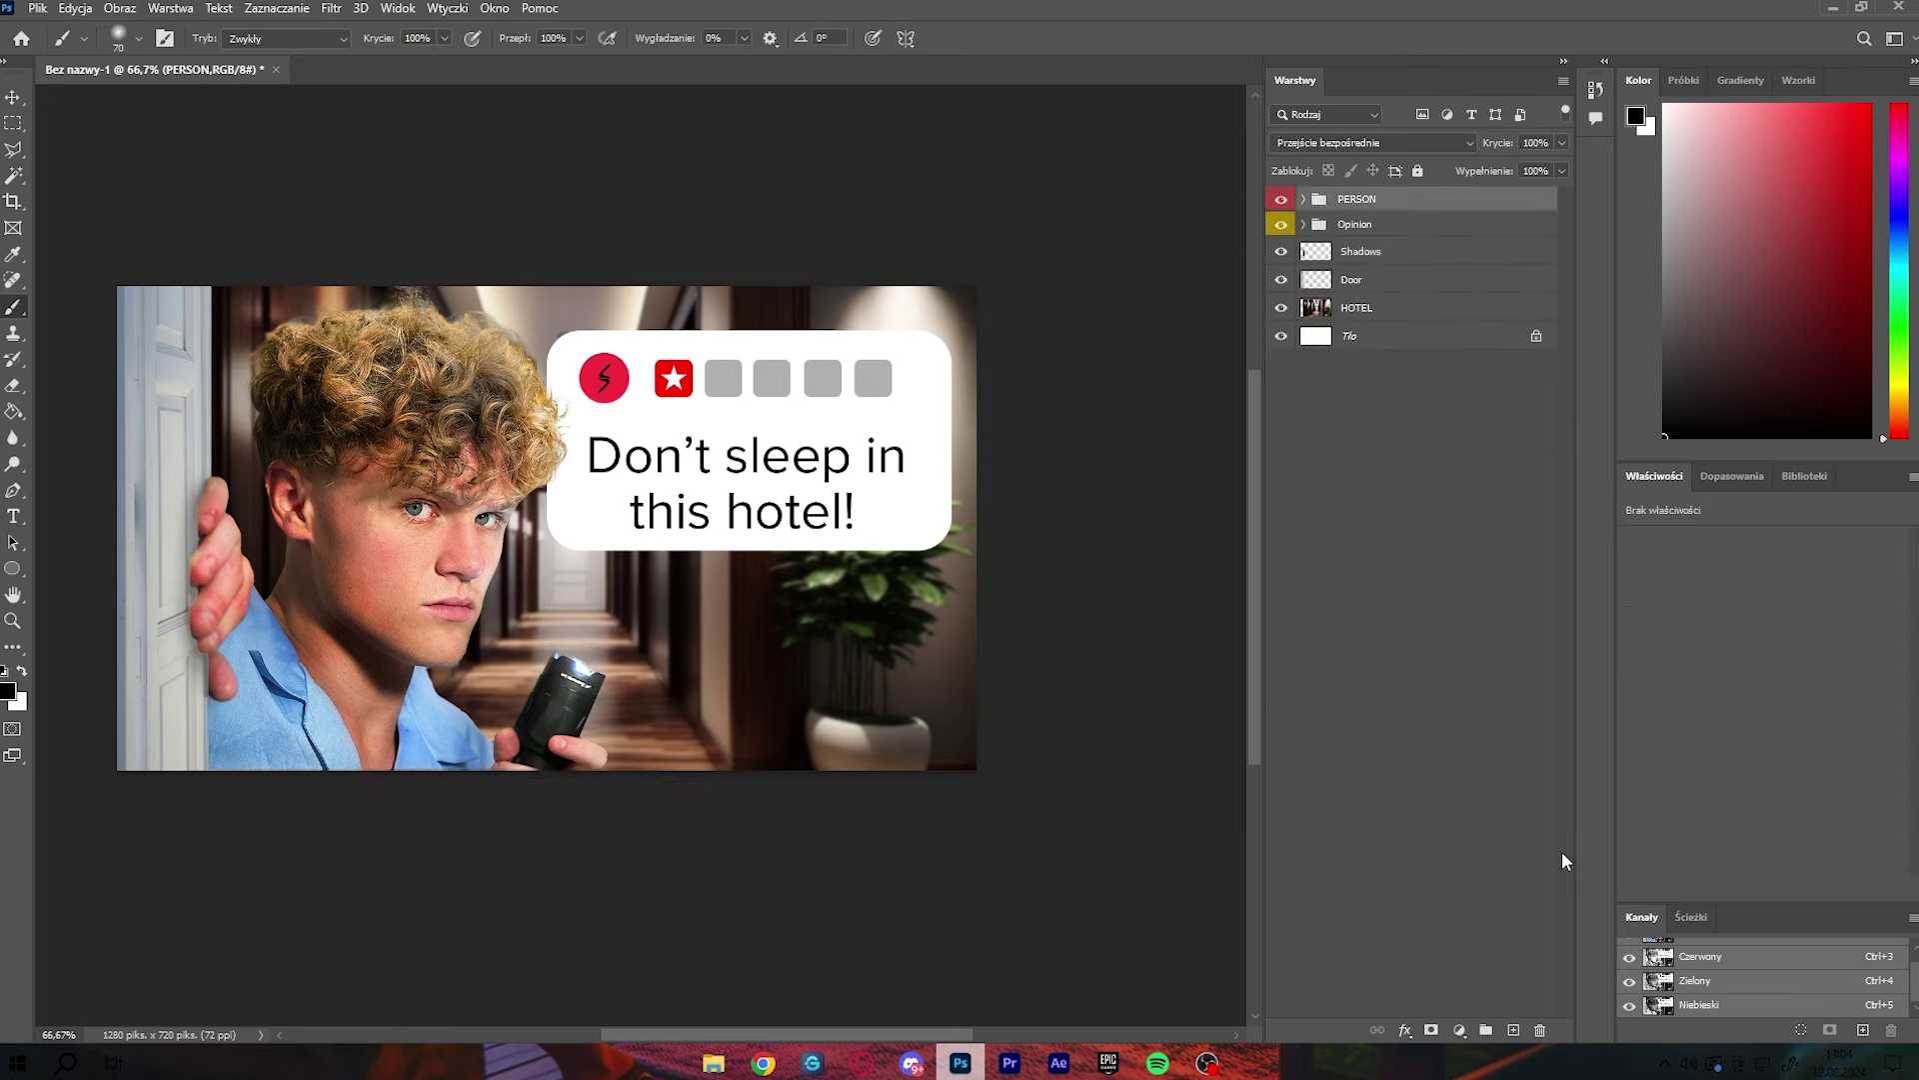
Step: Outline a light beam from the flashlight with the Lasso tool and fill it with a white gradient
{"action": "key", "text": "l"}
{"action": "left_click", "coordinate": [565, 455]}
{"action": "left_click", "coordinate": [745, 497]}
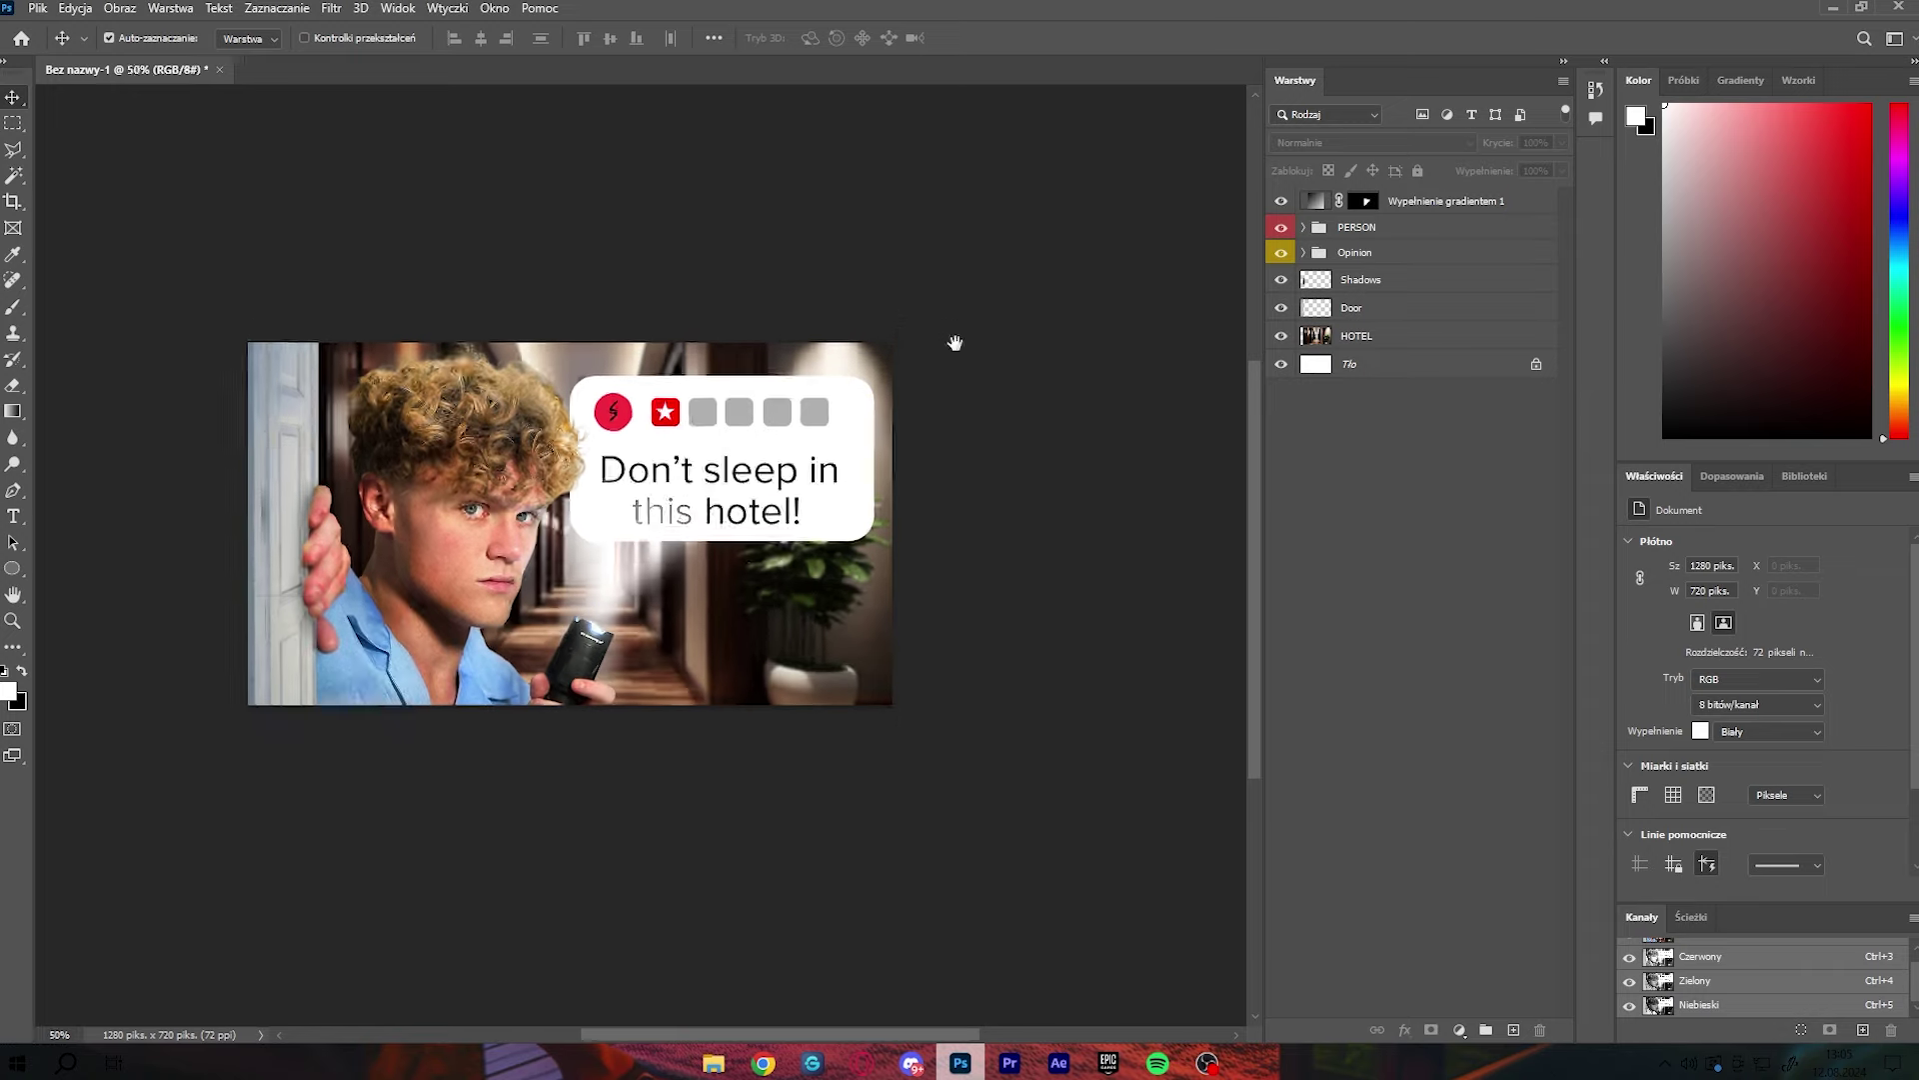
Step: Save the document as Ryan trahan thumbnail.psd
{"action": "key", "text": "ctrl+shift+s"}
{"action": "type", "text": "Ryan"}
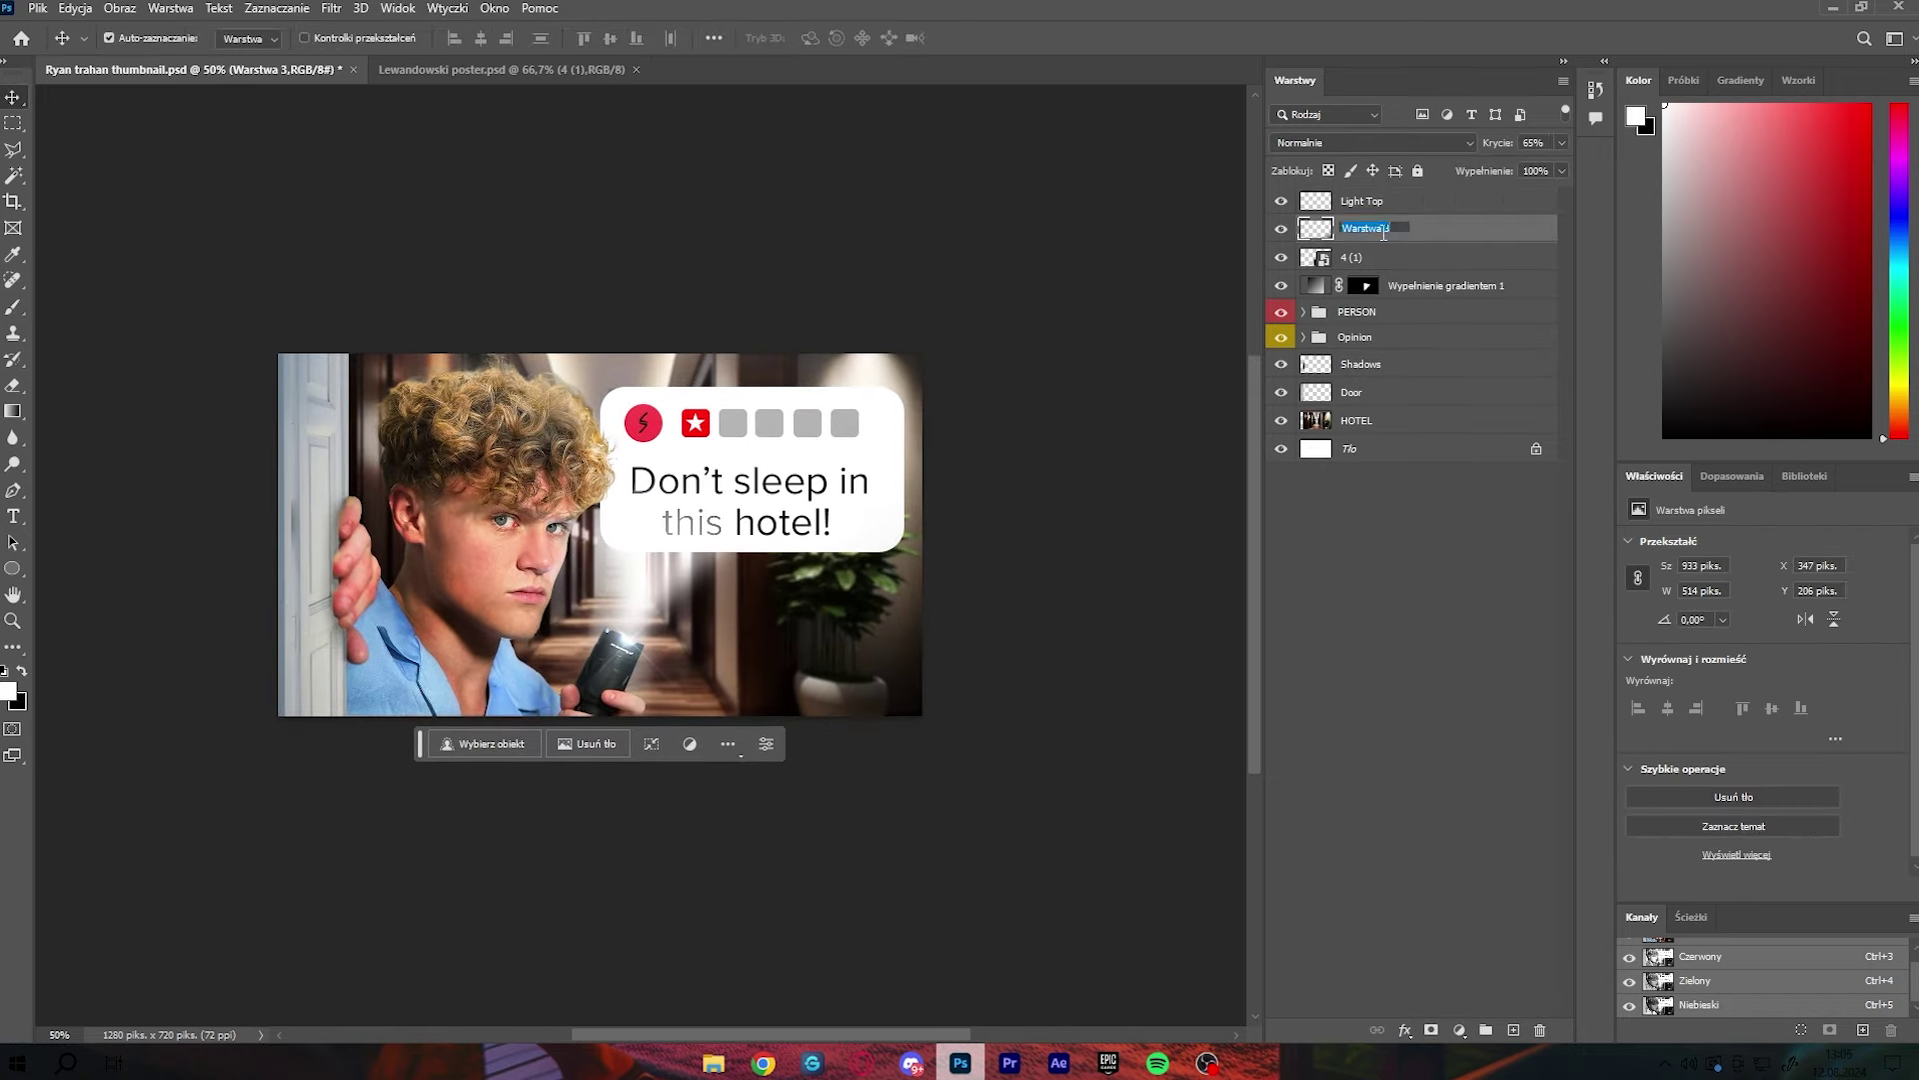
Step: Give the Light Top layer a green colour label
{"action": "right_click", "coordinate": [1423, 205]}
{"action": "left_click", "coordinate": [1482, 849]}
Step: Open the Camera Raw filter for the merged THUMBNAIL layer
{"action": "left_click", "coordinate": [331, 8]}
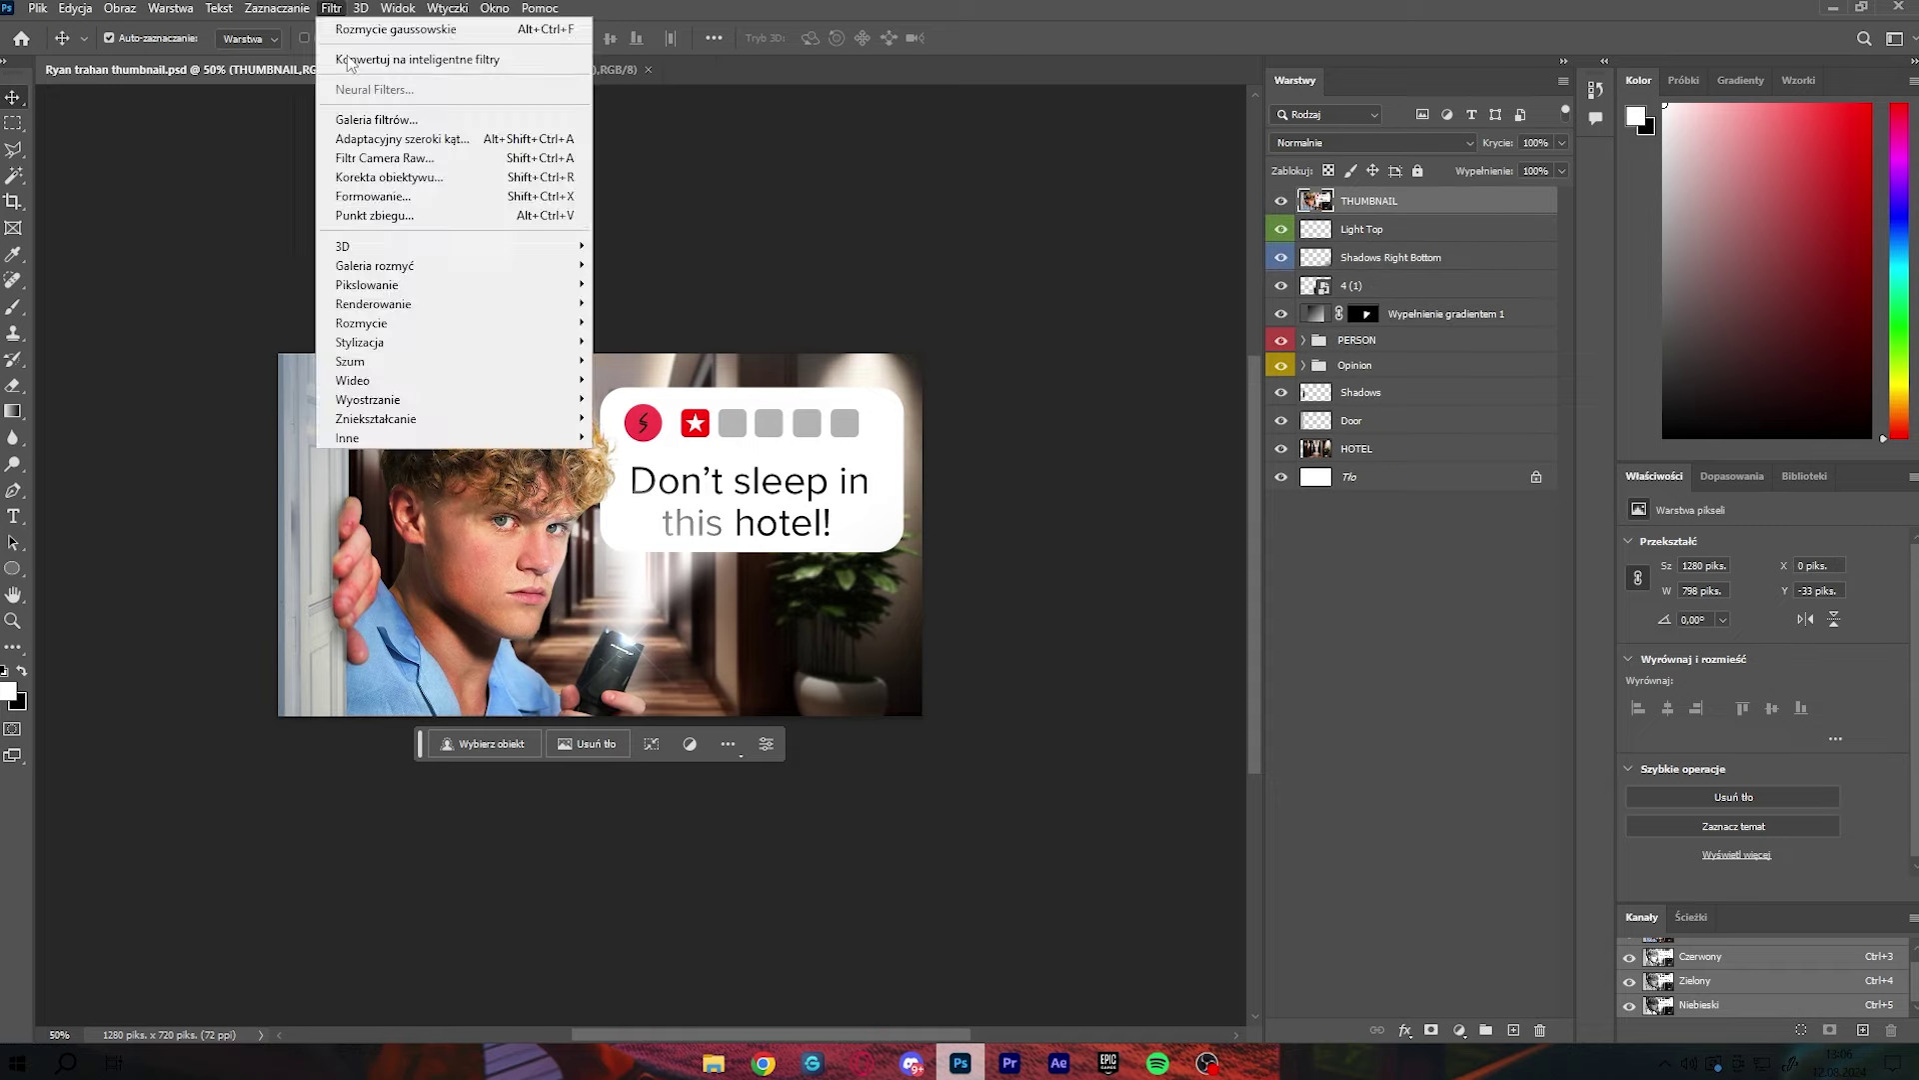
{"action": "left_click", "coordinate": [407, 159]}
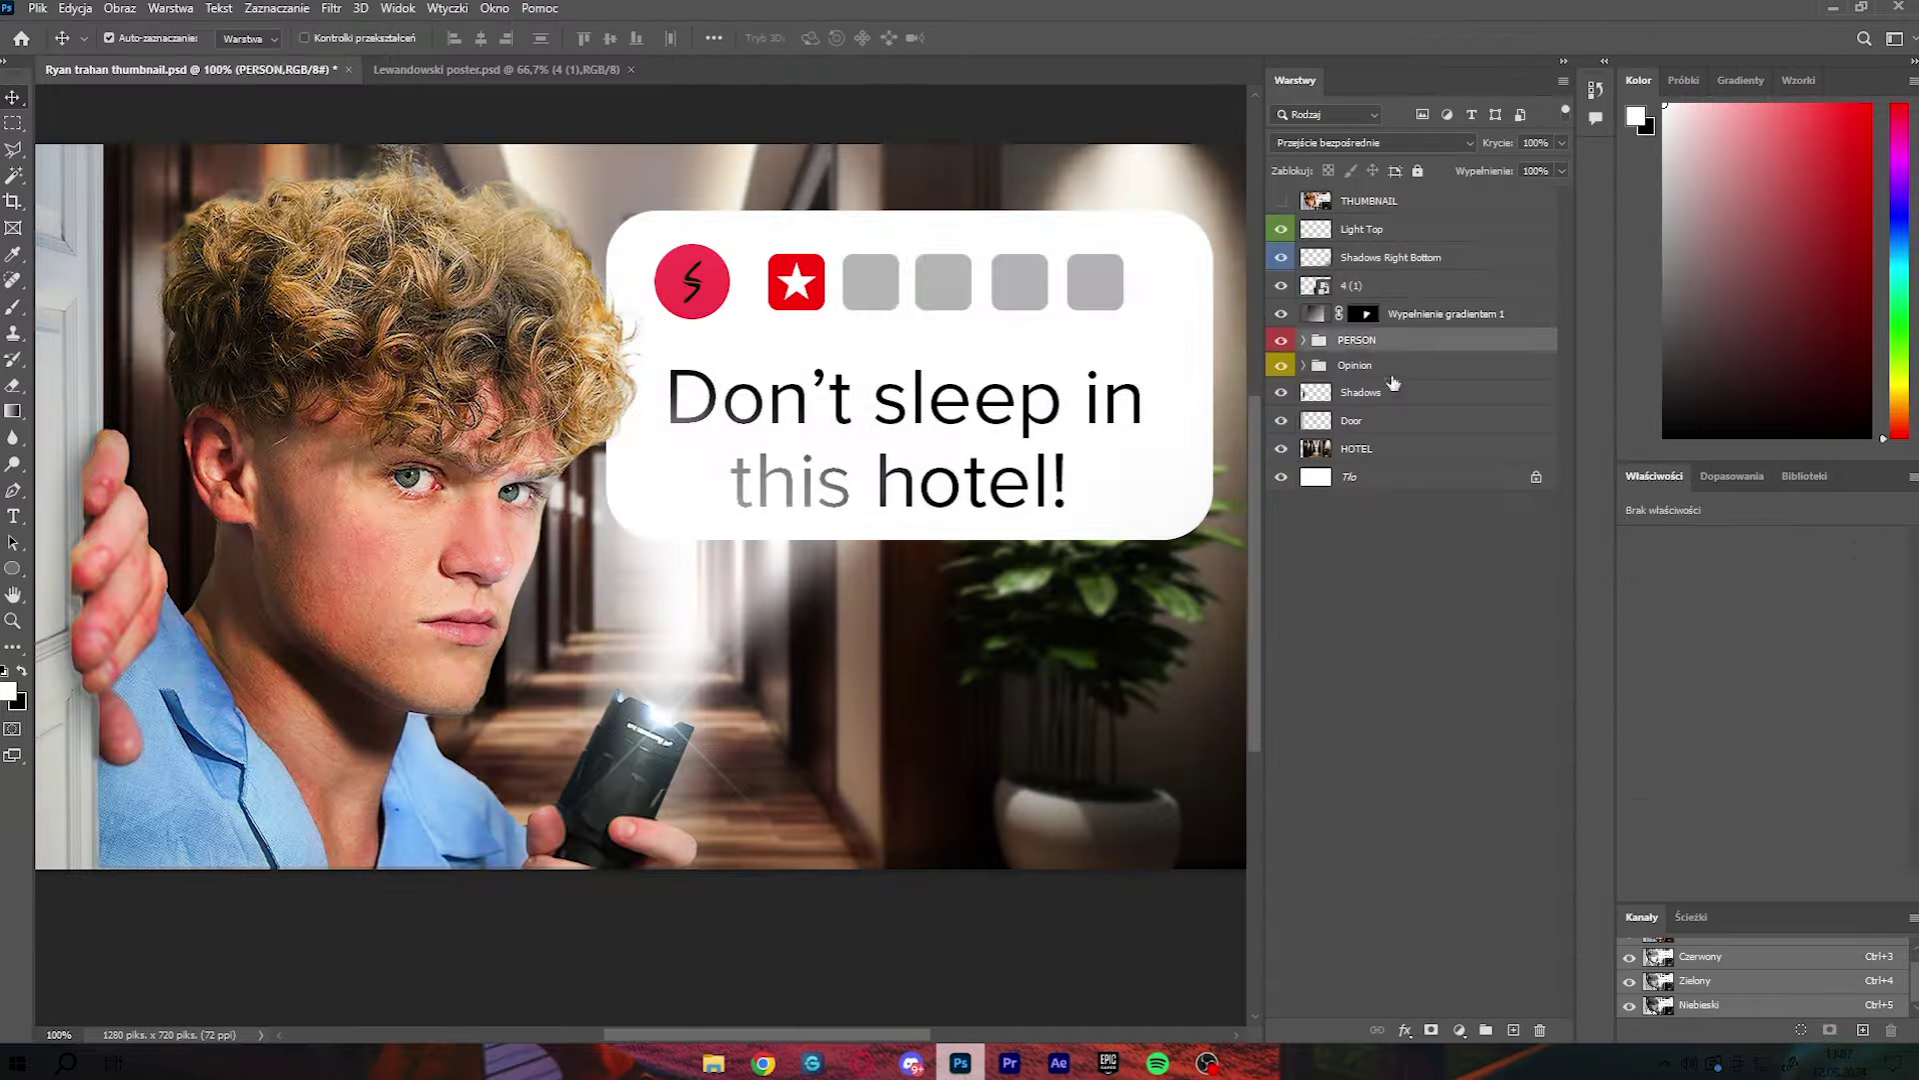
{"action": "left_click", "coordinate": [1378, 365]}
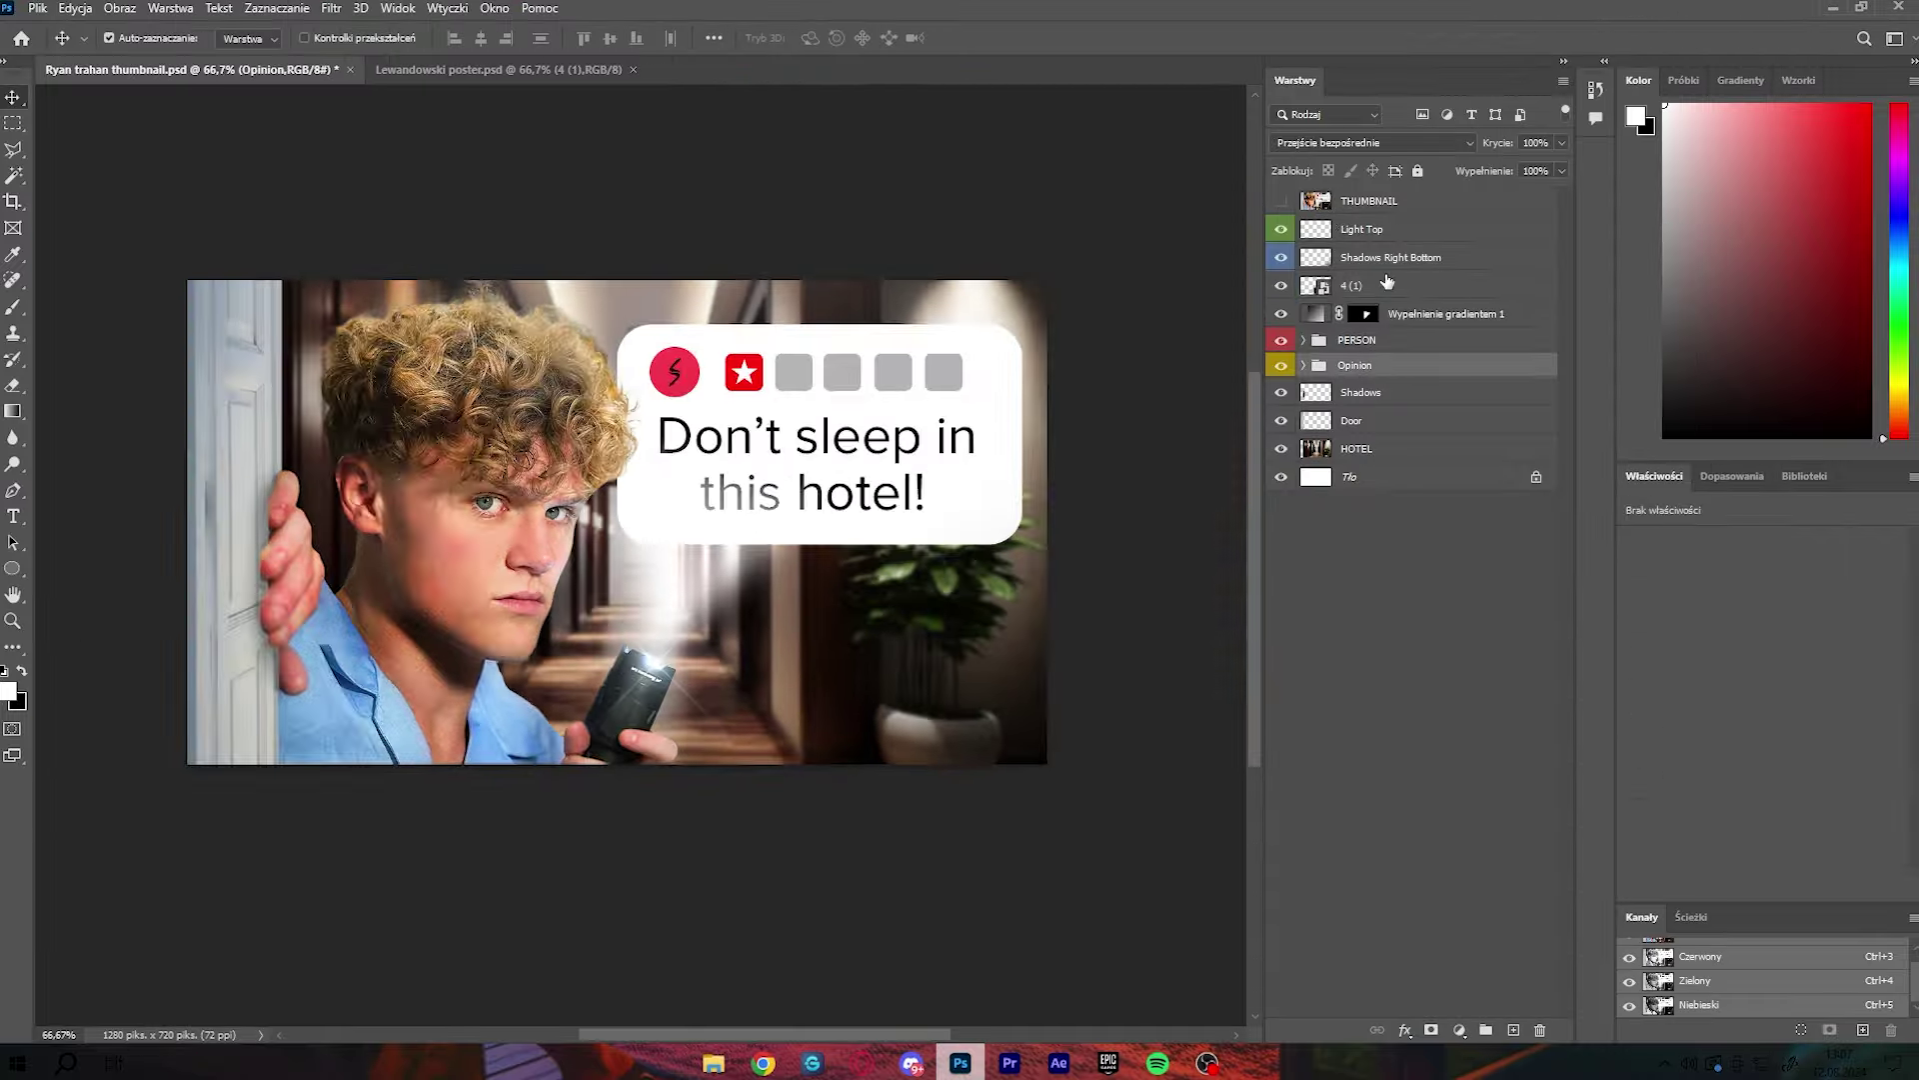
{"action": "left_click", "coordinate": [1395, 261]}
{"action": "key", "text": "ctrl+shift+a"}
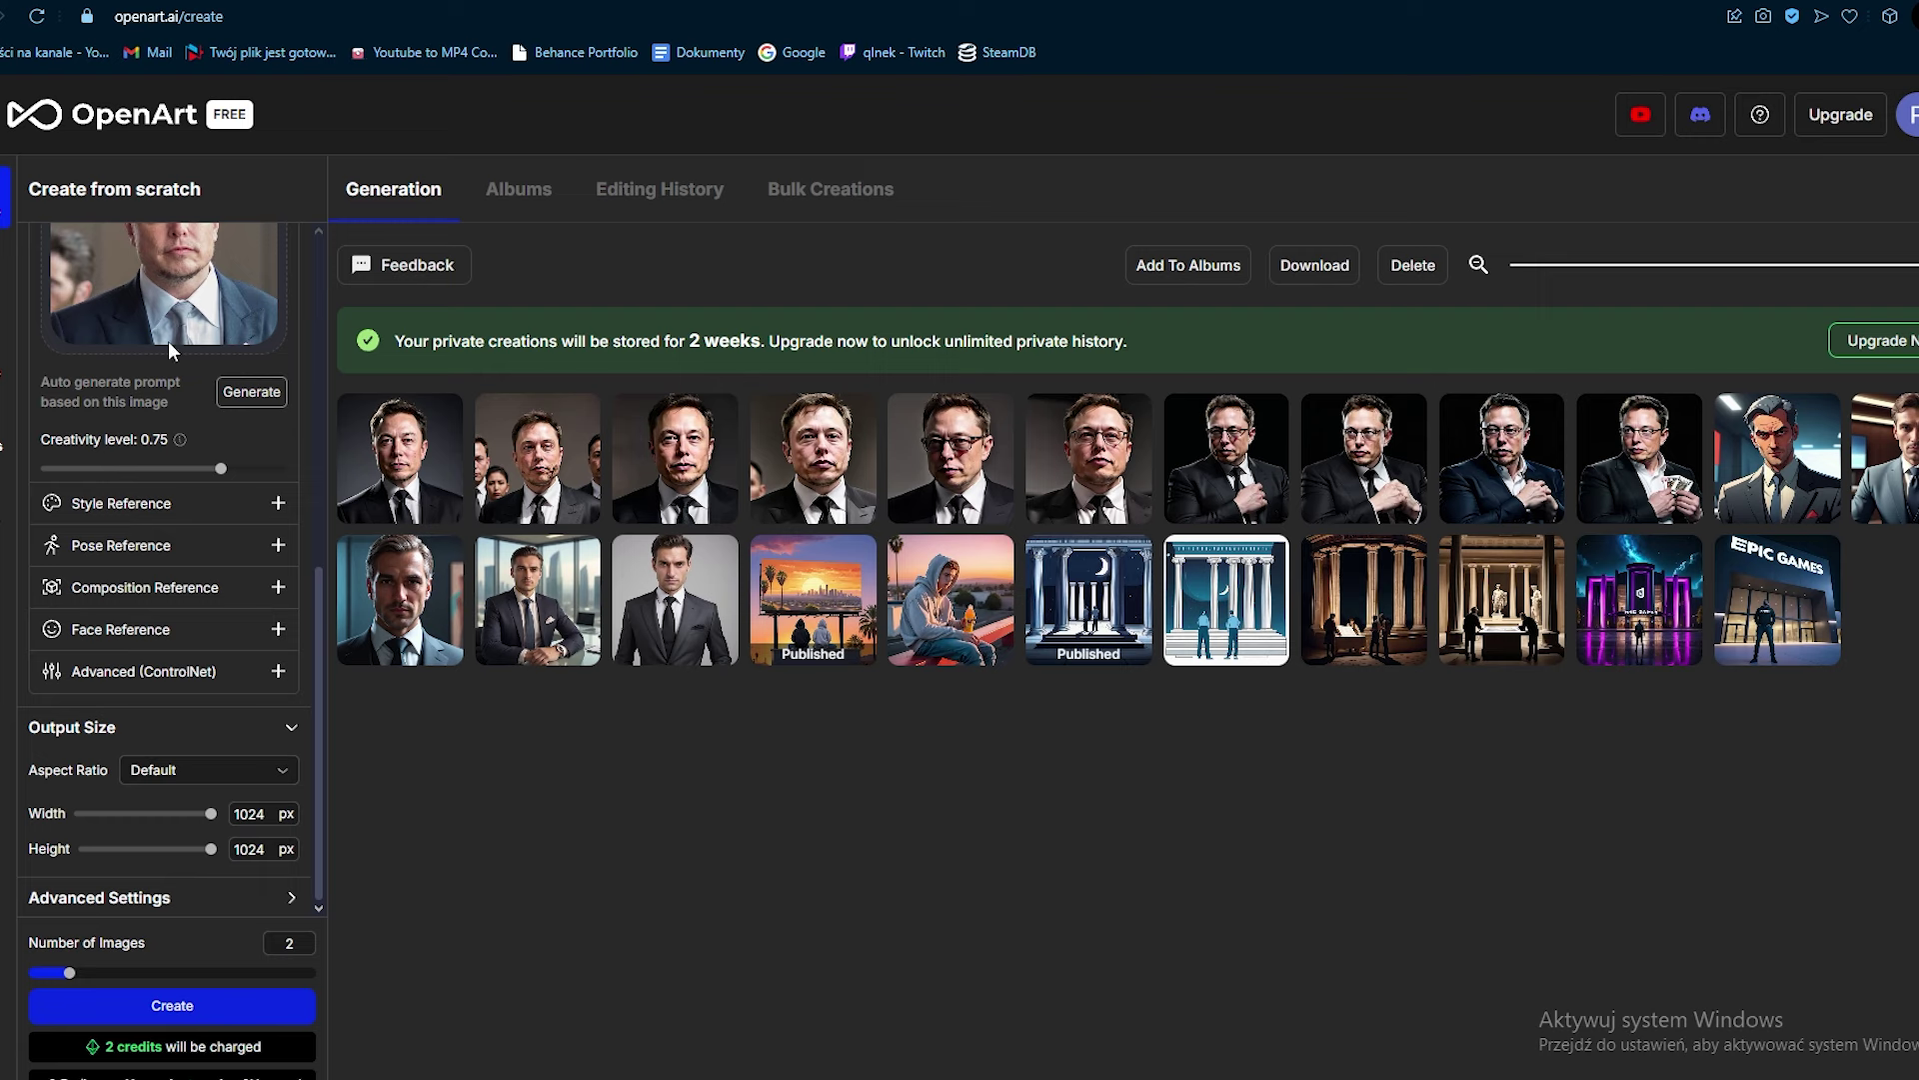
Step: Examine the style reference, prompt and image guidance settings of the portrait generation in OpenArt
{"action": "left_click", "coordinate": [114, 506]}
{"action": "left_click", "coordinate": [117, 506]}
{"action": "scroll", "coordinate": [150, 400], "scroll_direction": "up", "scroll_amount": 5}
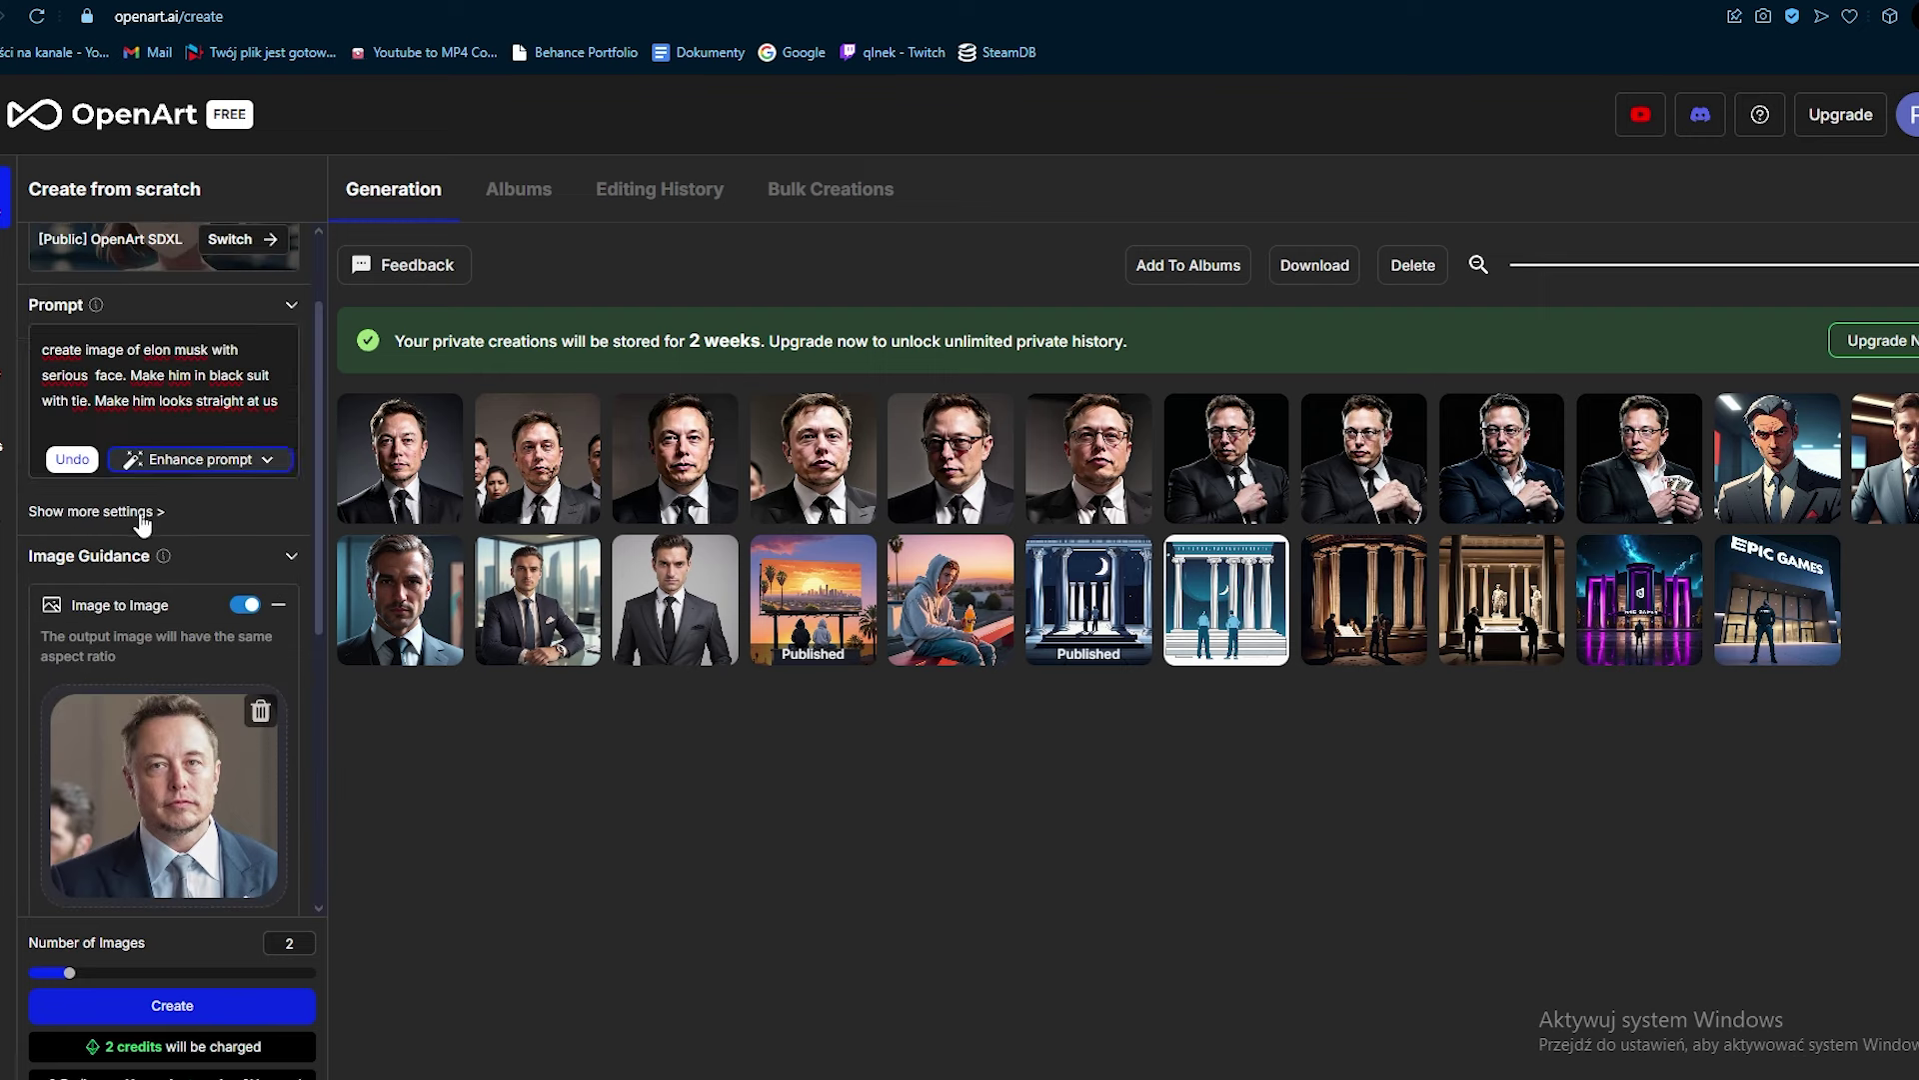
{"action": "left_click", "coordinate": [126, 560]}
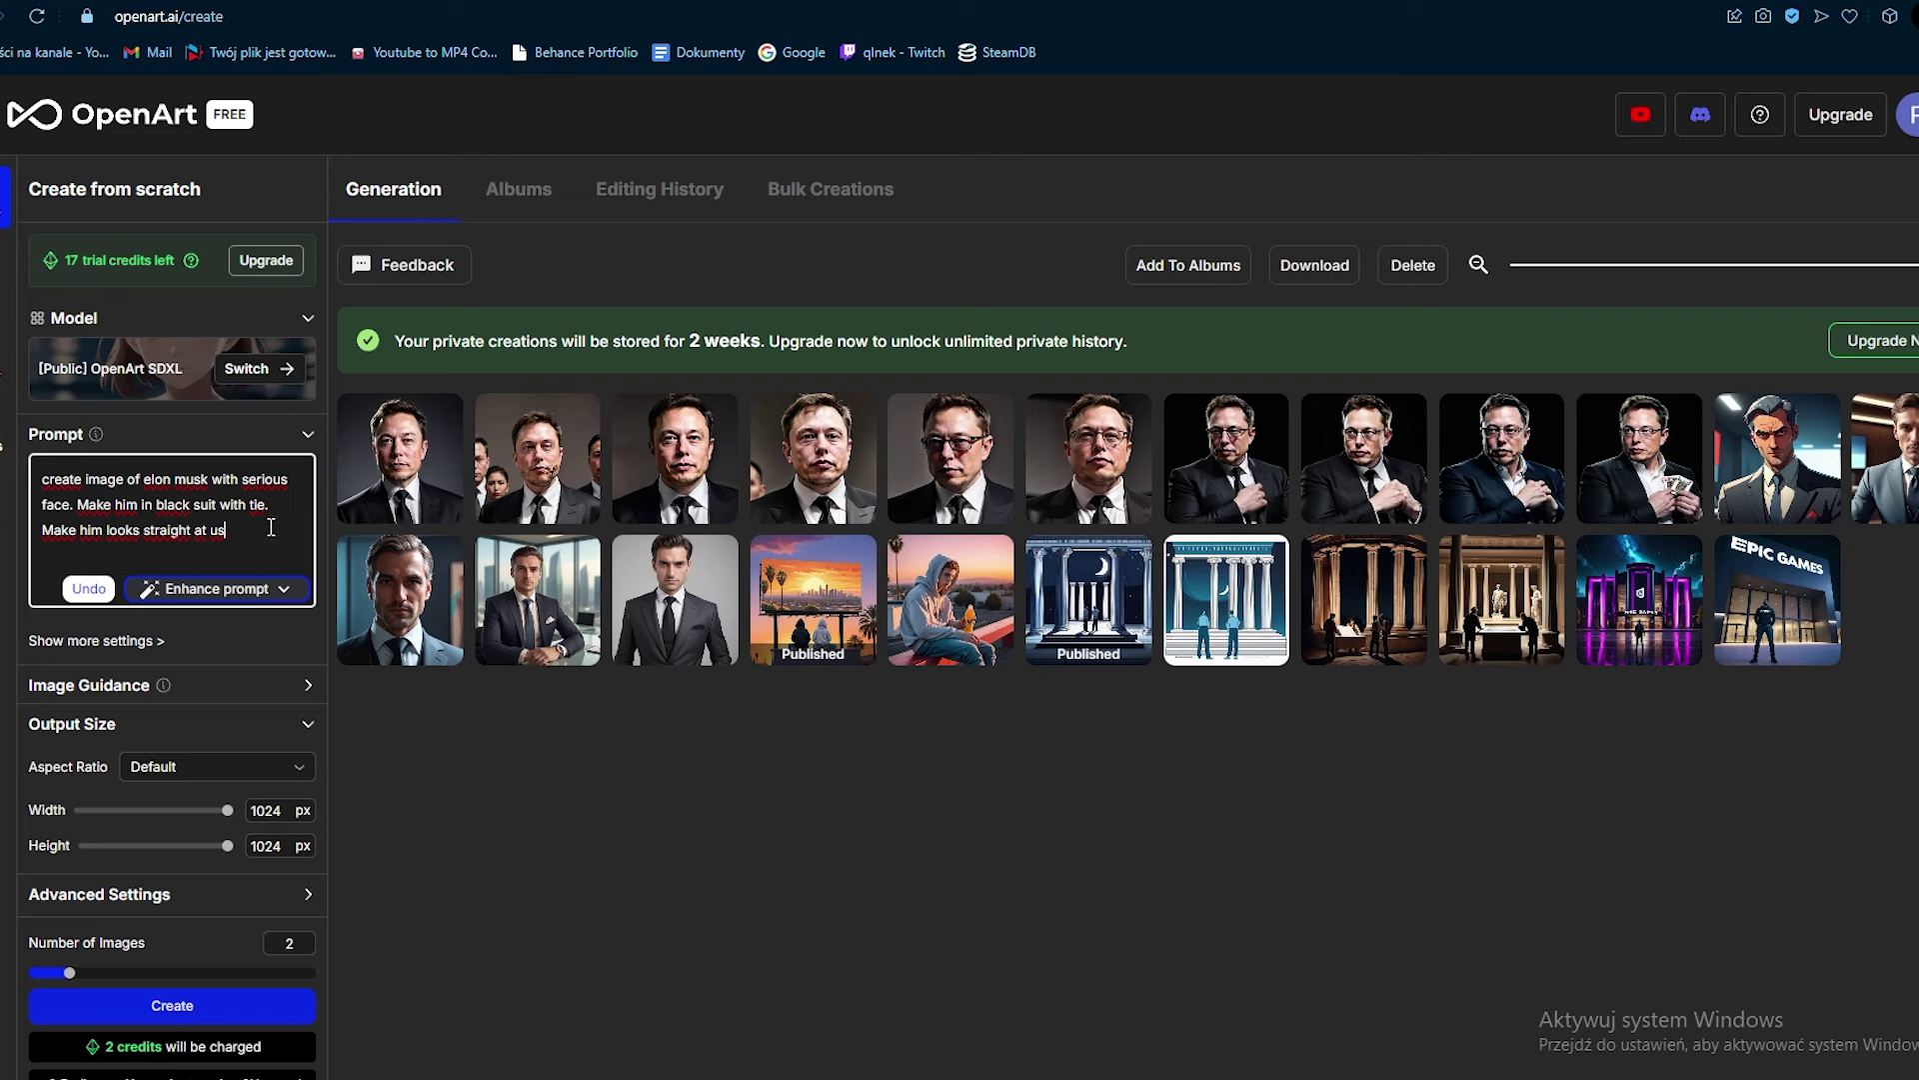
{"action": "left_click", "coordinate": [162, 688]}
{"action": "left_click", "coordinate": [215, 688]}
{"action": "scroll", "coordinate": [216, 700], "scroll_direction": "down", "scroll_amount": 4}
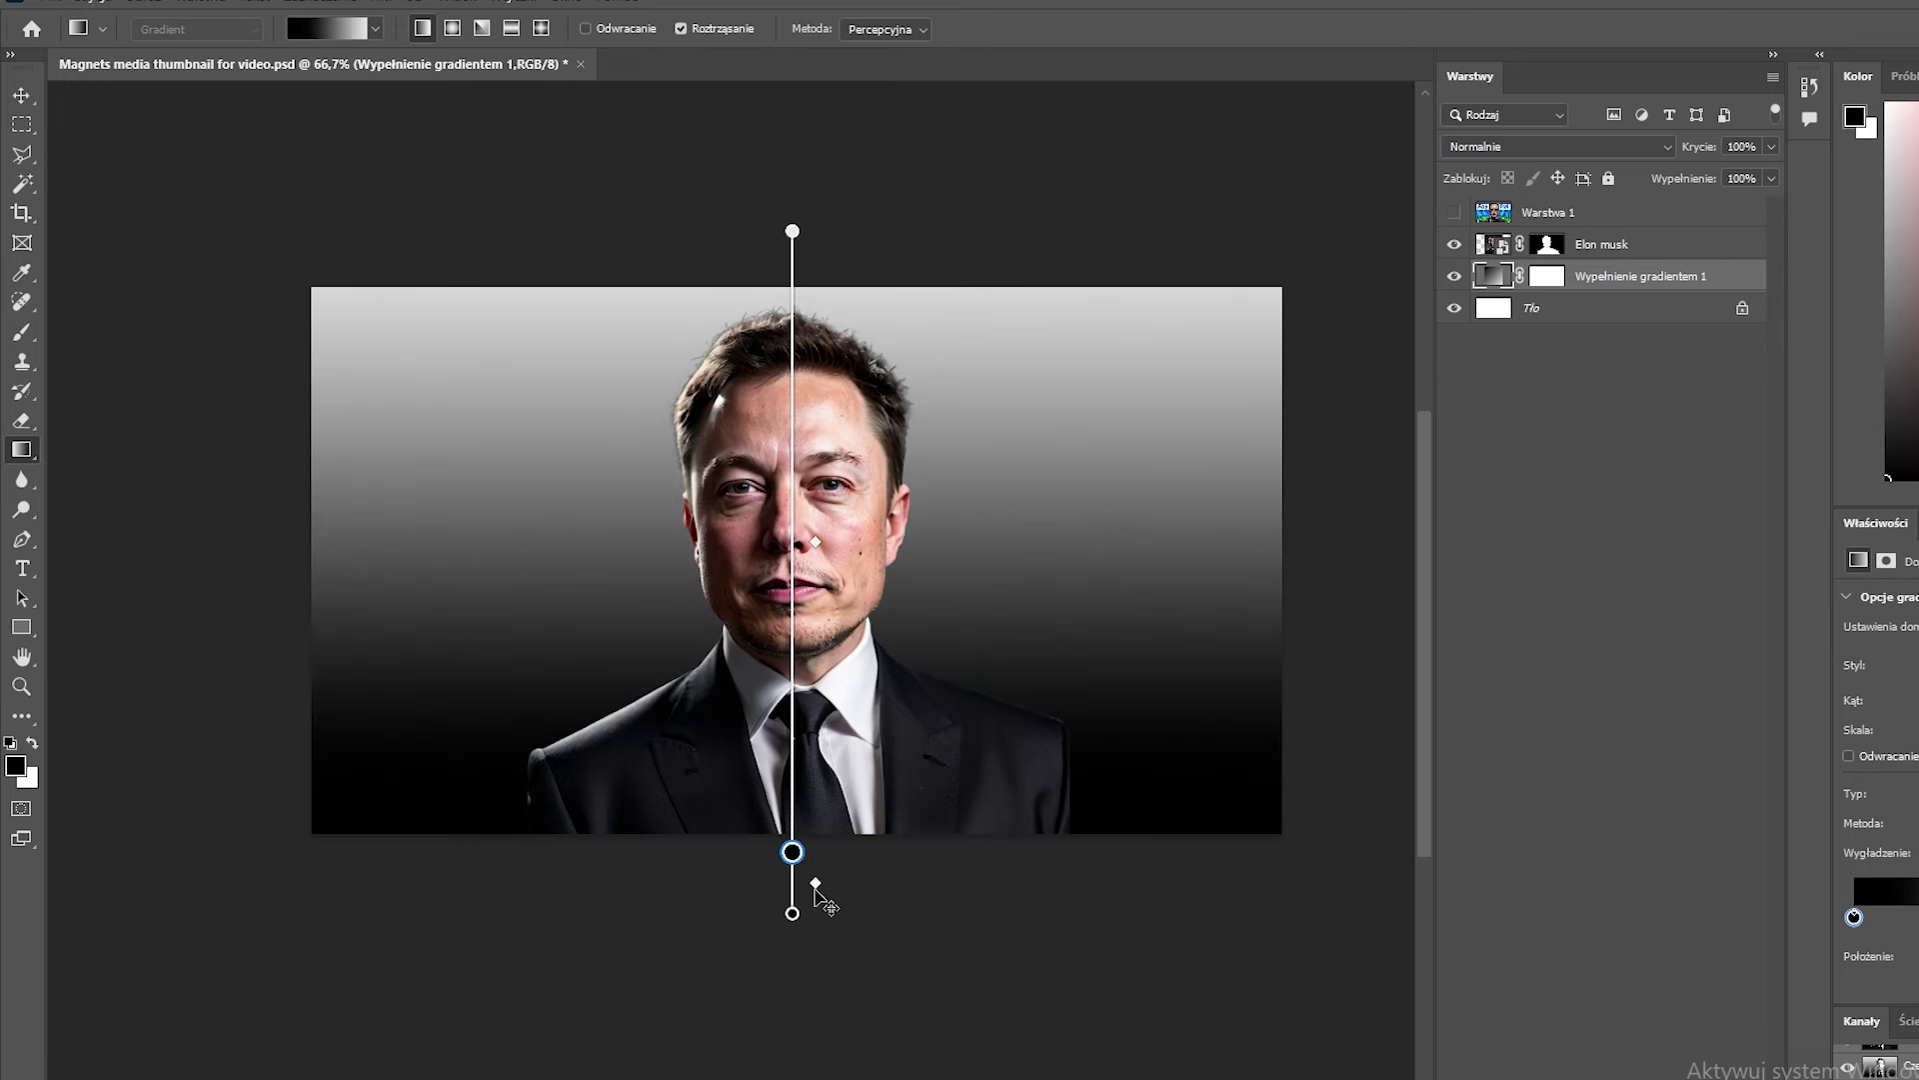
Step: Recolour the background gradient fill with blue #007eff at its lower stop and a deeper blue at its upper stop
{"action": "double_click", "coordinate": [792, 912]}
{"action": "left_click_drag", "start_coordinate": [1110, 300], "coordinate": [1118, 392]}
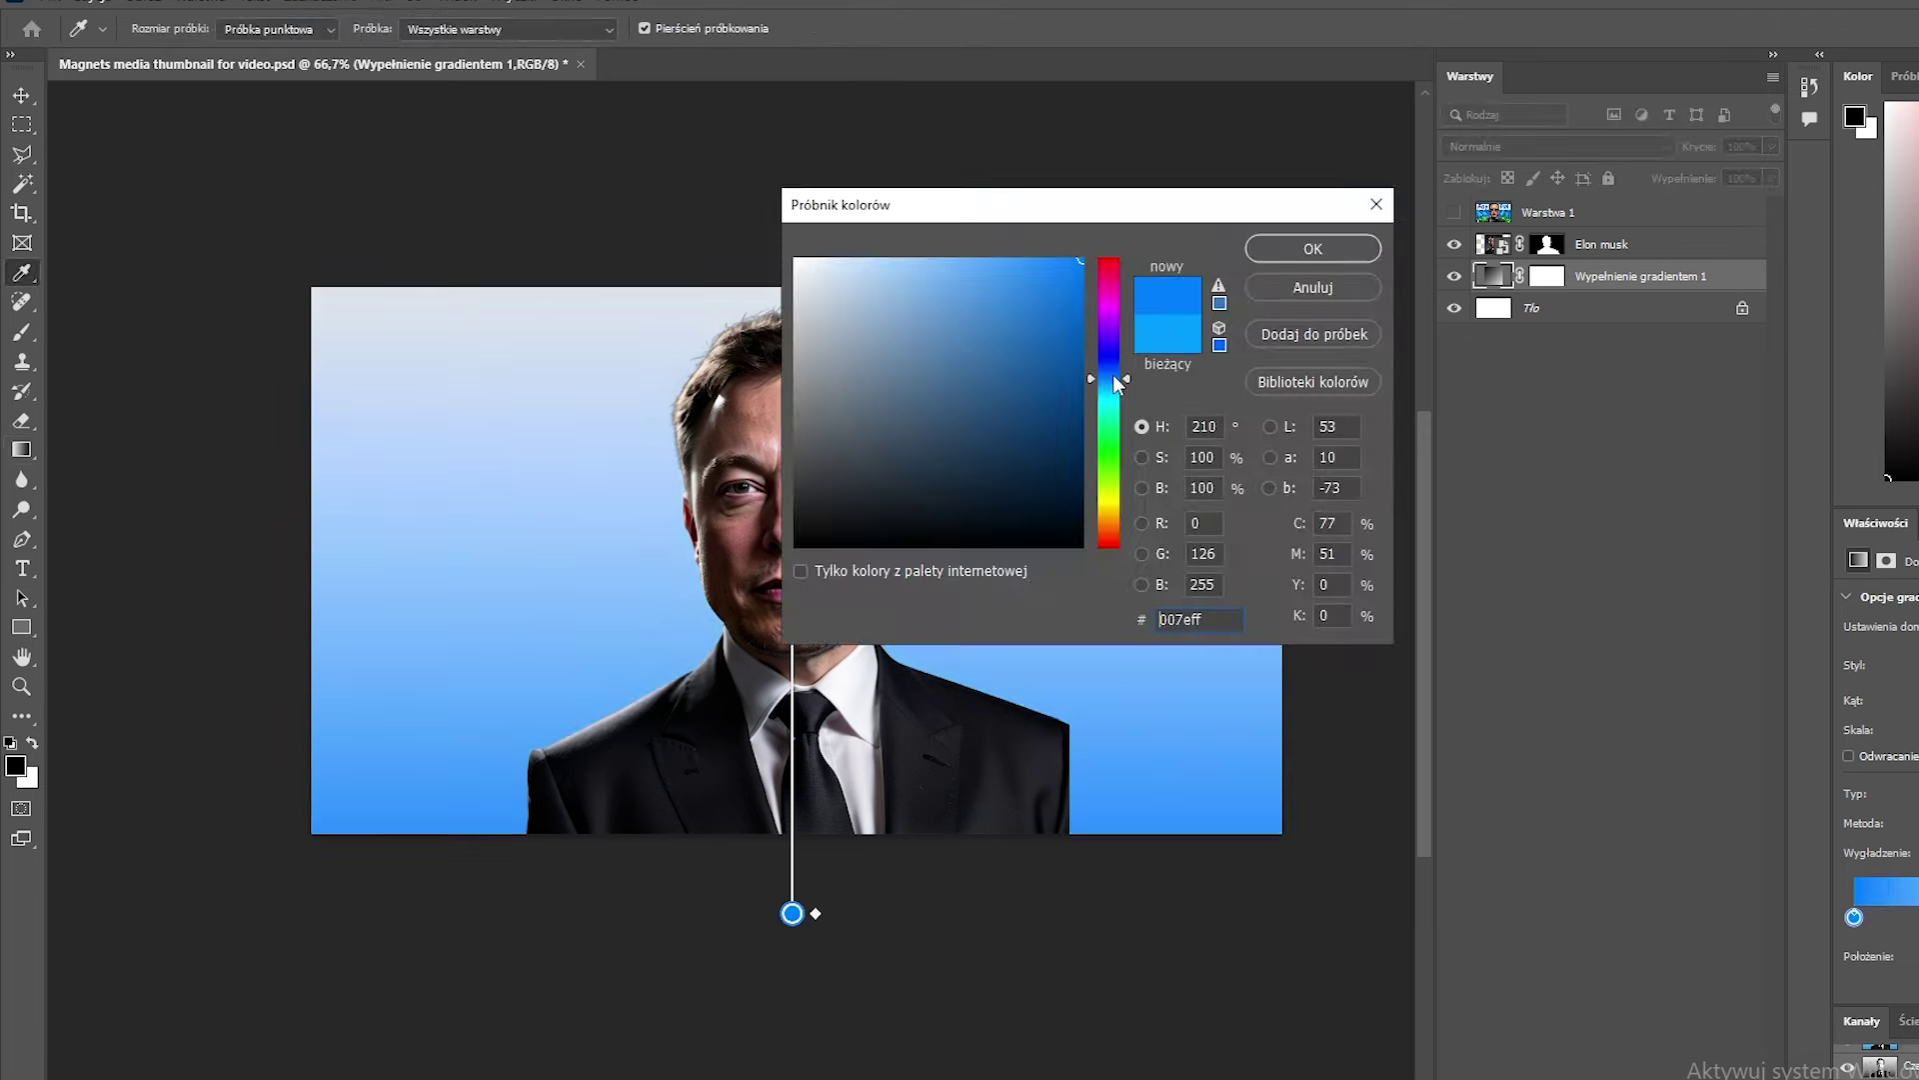
{"action": "double_click", "coordinate": [791, 228]}
{"action": "left_click", "coordinate": [1044, 323]}
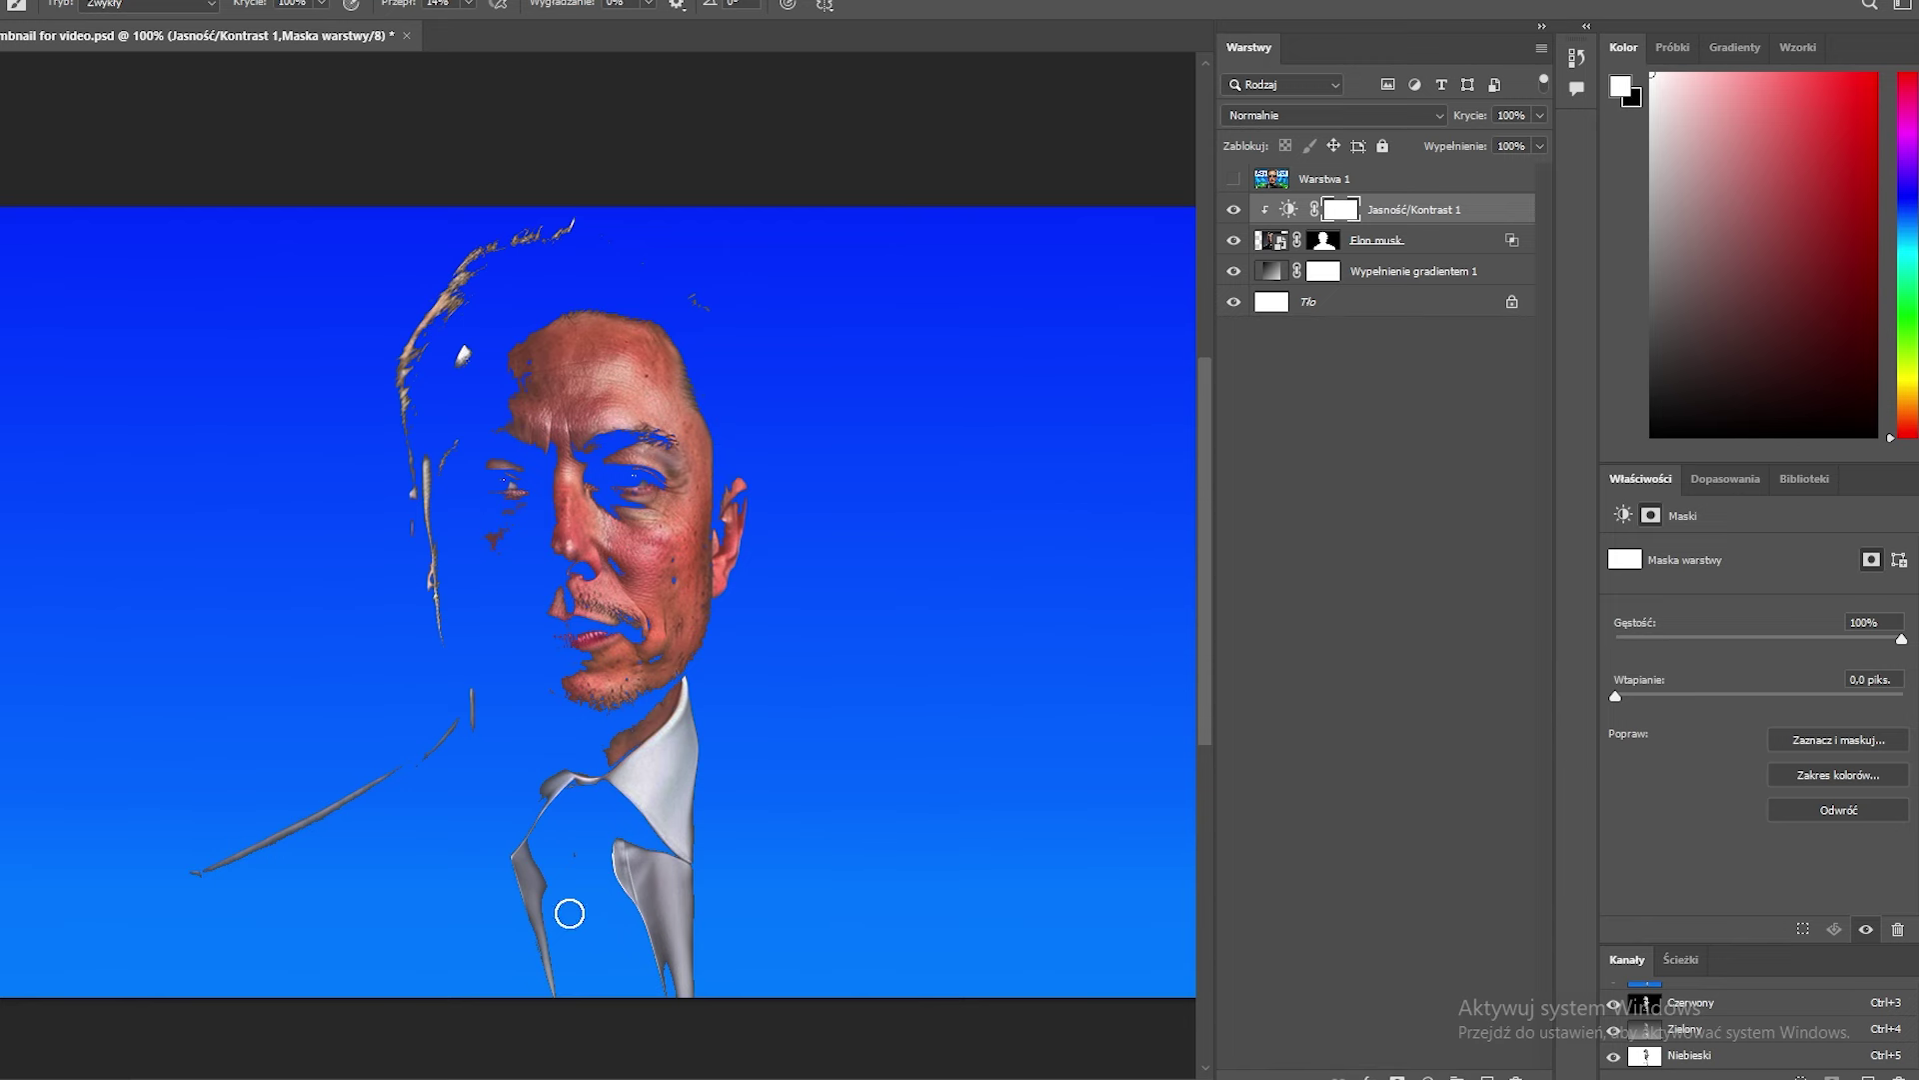
Step: Set the white Blend If limit for the Elon musk layer's own tones to 208
{"action": "left_click", "coordinate": [1447, 241]}
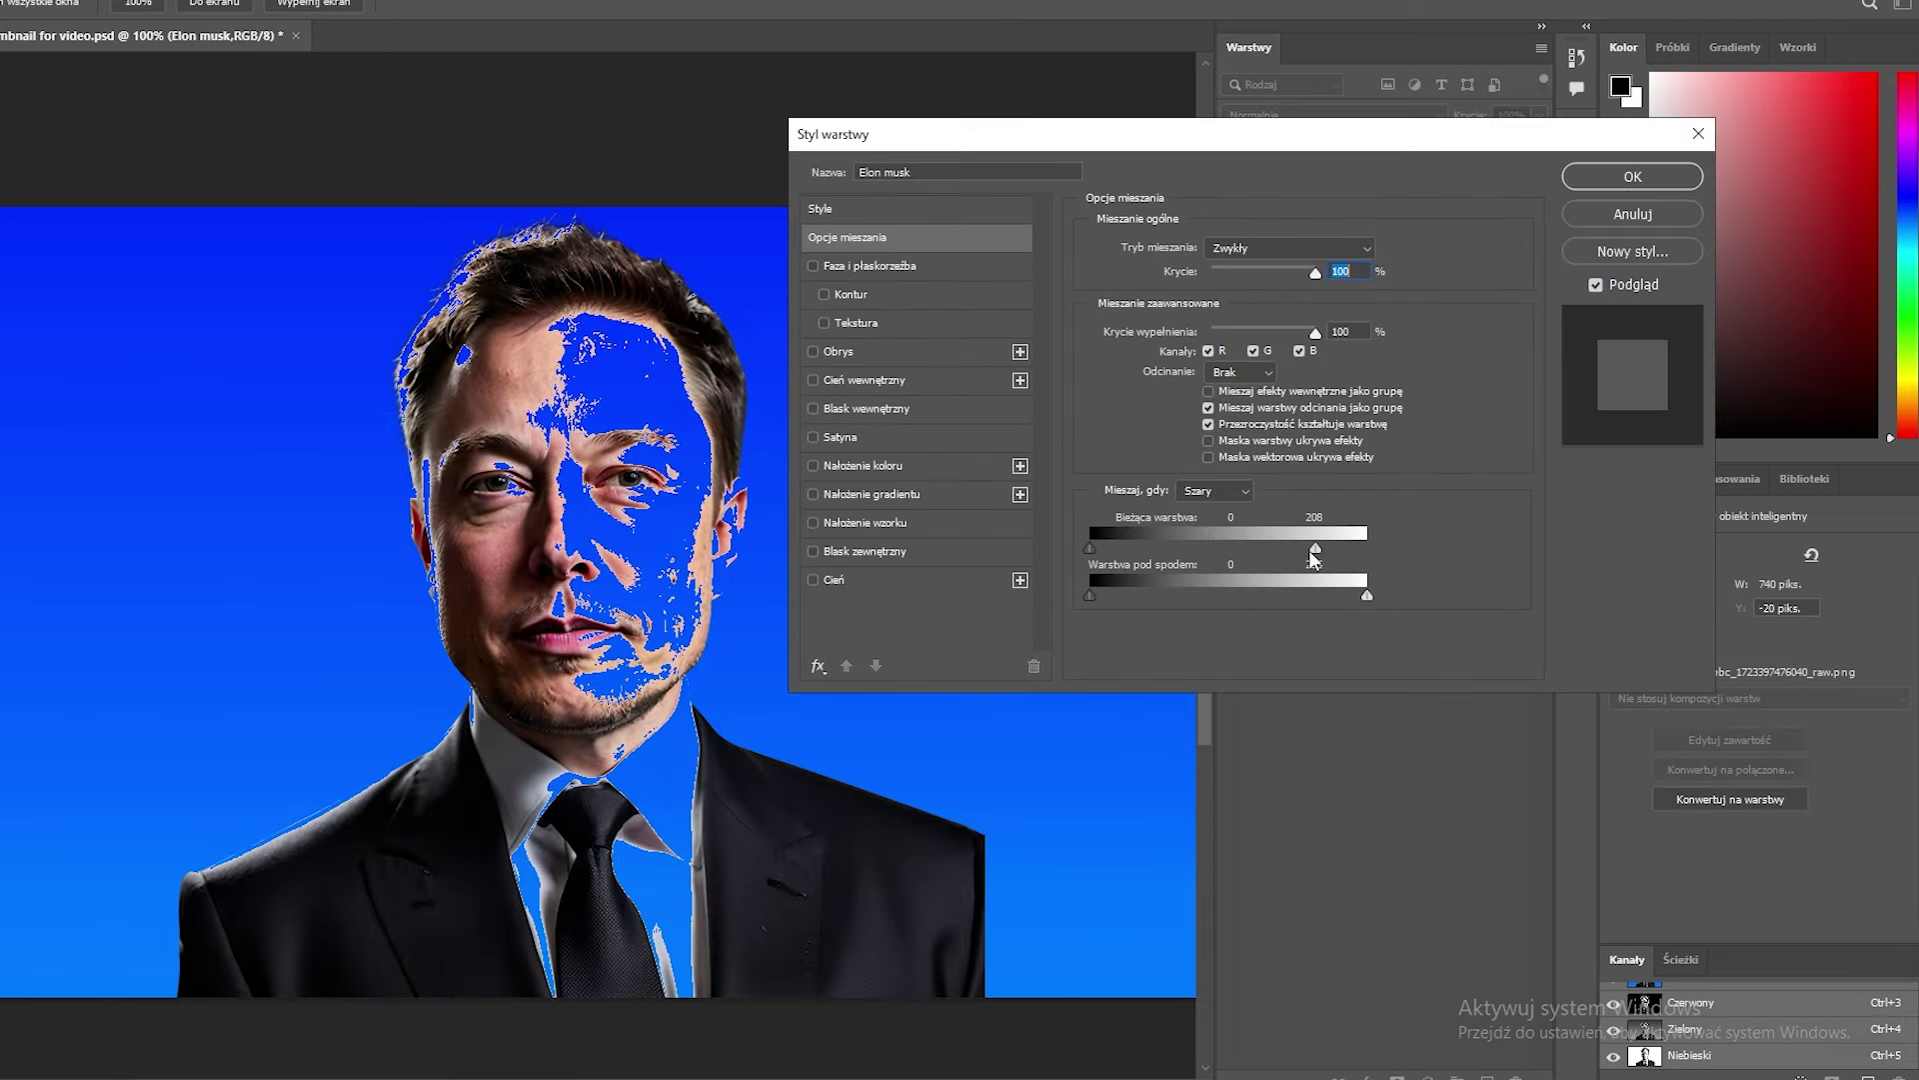
{"action": "key", "text": "Return"}
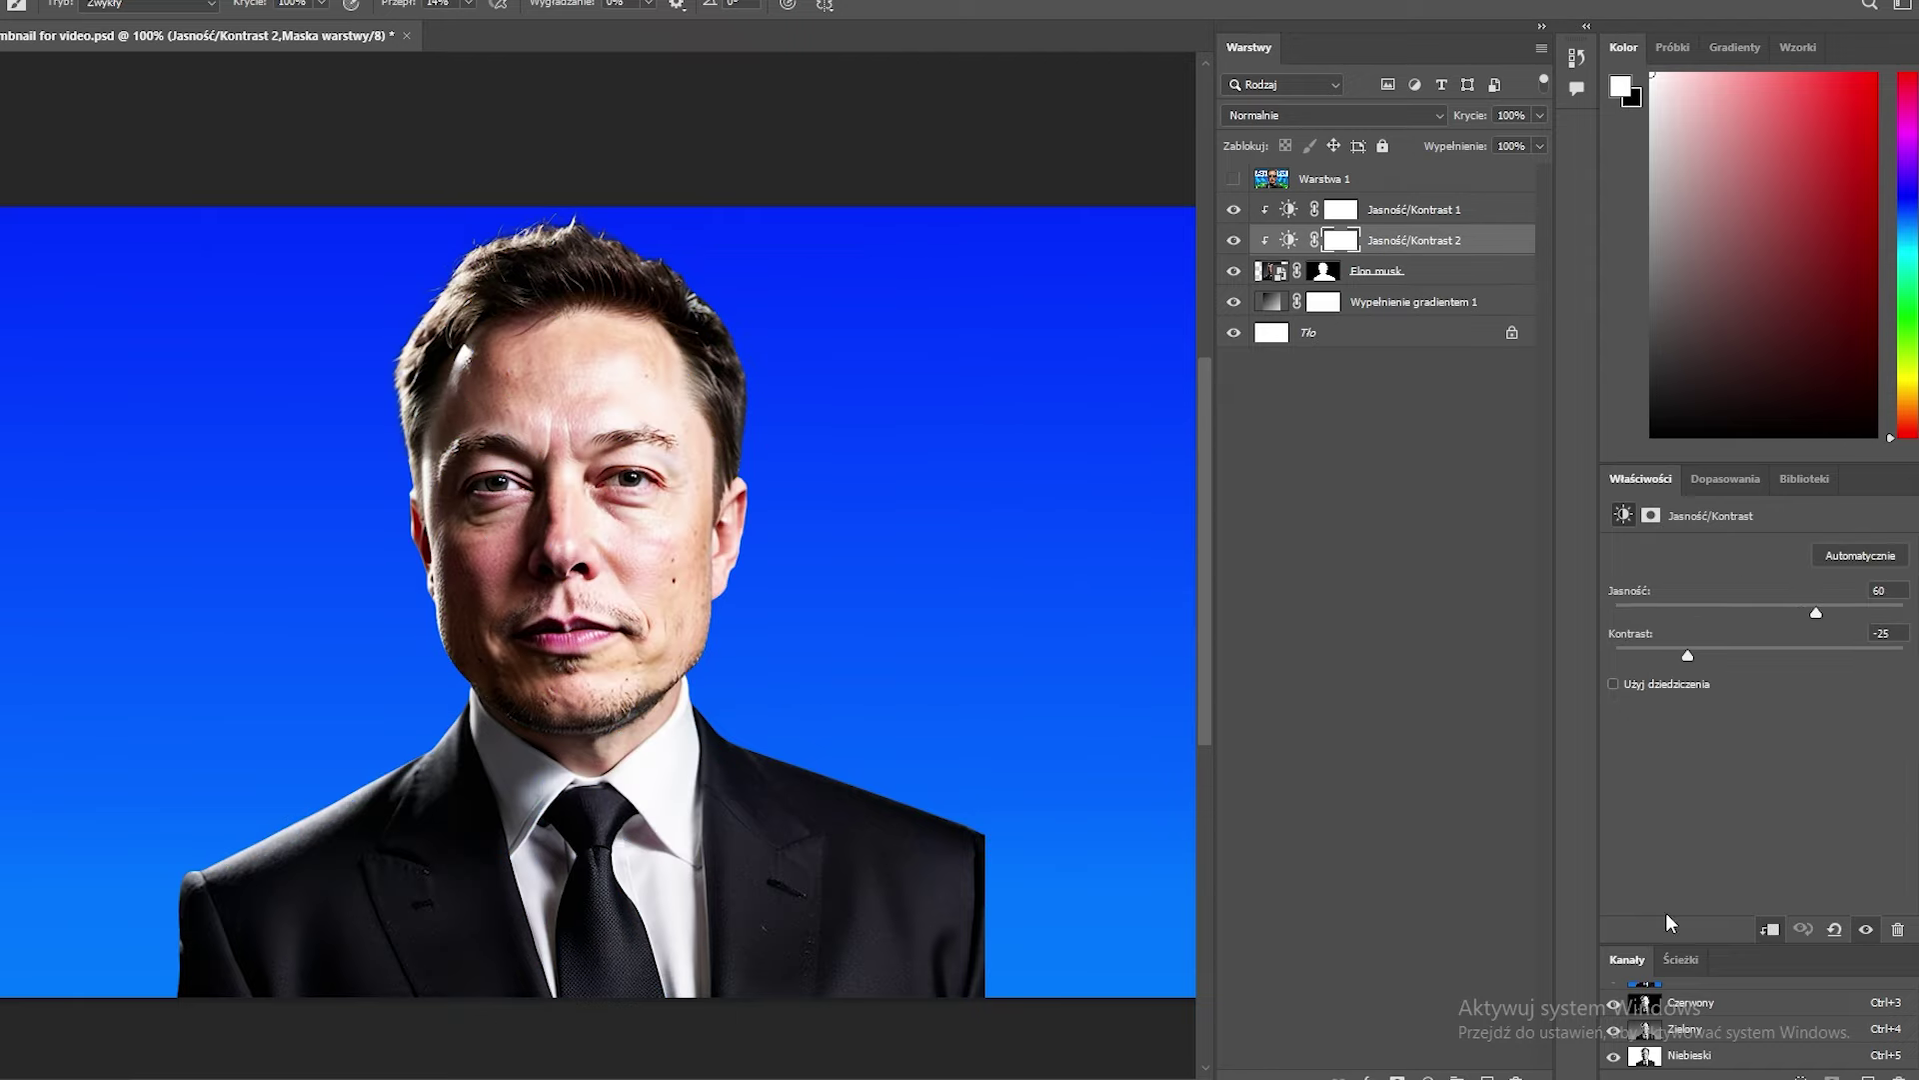
Step: Compare the portrait with the second Brightness/Contrast adjustment hidden and shown
{"action": "left_click", "coordinate": [1235, 242]}
{"action": "left_click", "coordinate": [1234, 245]}
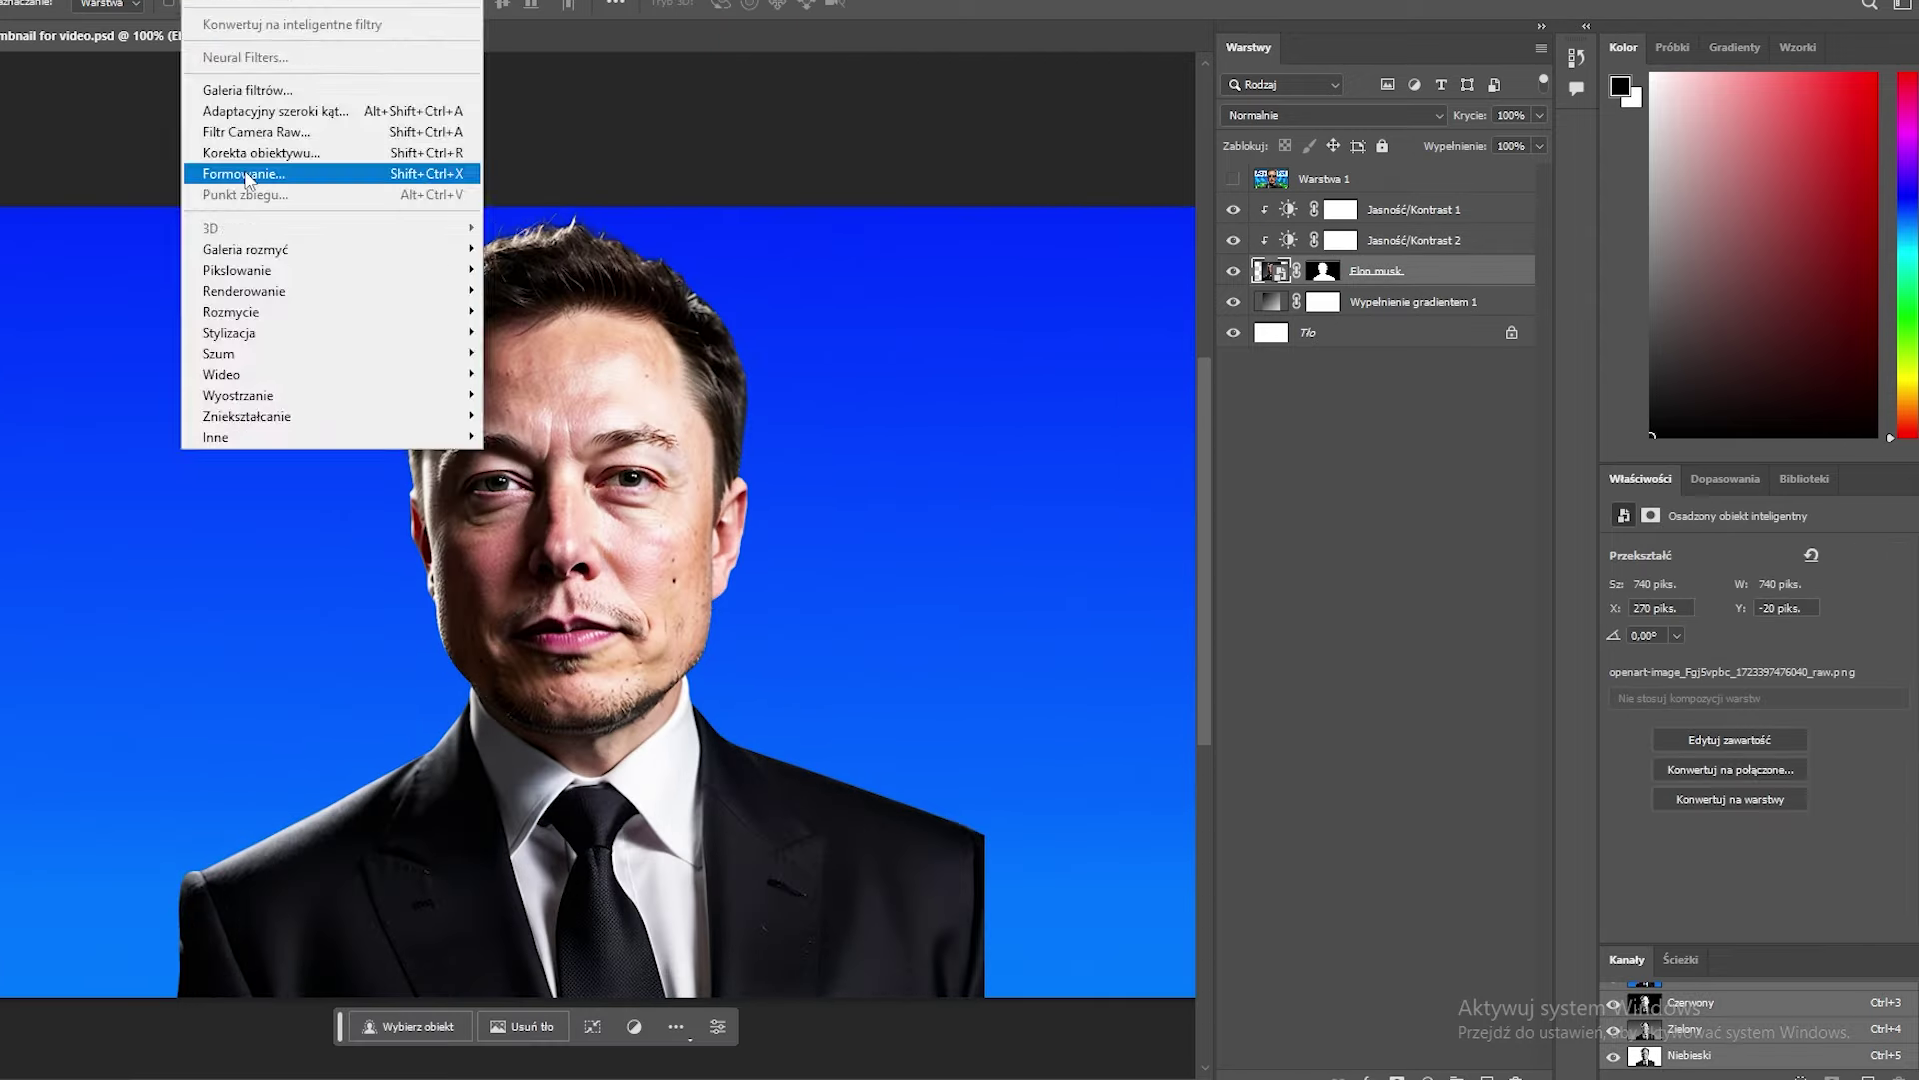
Step: Apply light adjustments to the Elon musk layer in the Camera Raw filter and compare them with the original
{"action": "left_click", "coordinate": [238, 142]}
{"action": "left_click", "coordinate": [1503, 305]}
{"action": "left_click_drag", "start_coordinate": [1579, 388], "coordinate": [1590, 454]}
{"action": "mouse_move", "coordinate": [1580, 520]}
{"action": "left_mouse_down"}
{"action": "mouse_move", "coordinate": [1557, 519]}
{"action": "mouse_move", "coordinate": [1595, 486]}
{"action": "left_mouse_up"}
{"action": "left_click", "coordinate": [1699, 305]}
{"action": "left_click", "coordinate": [1699, 305]}
Step: Set vibrance and saturation to +7 in Camera Raw and increase the first effects setting slightly
{"action": "left_click", "coordinate": [1503, 572]}
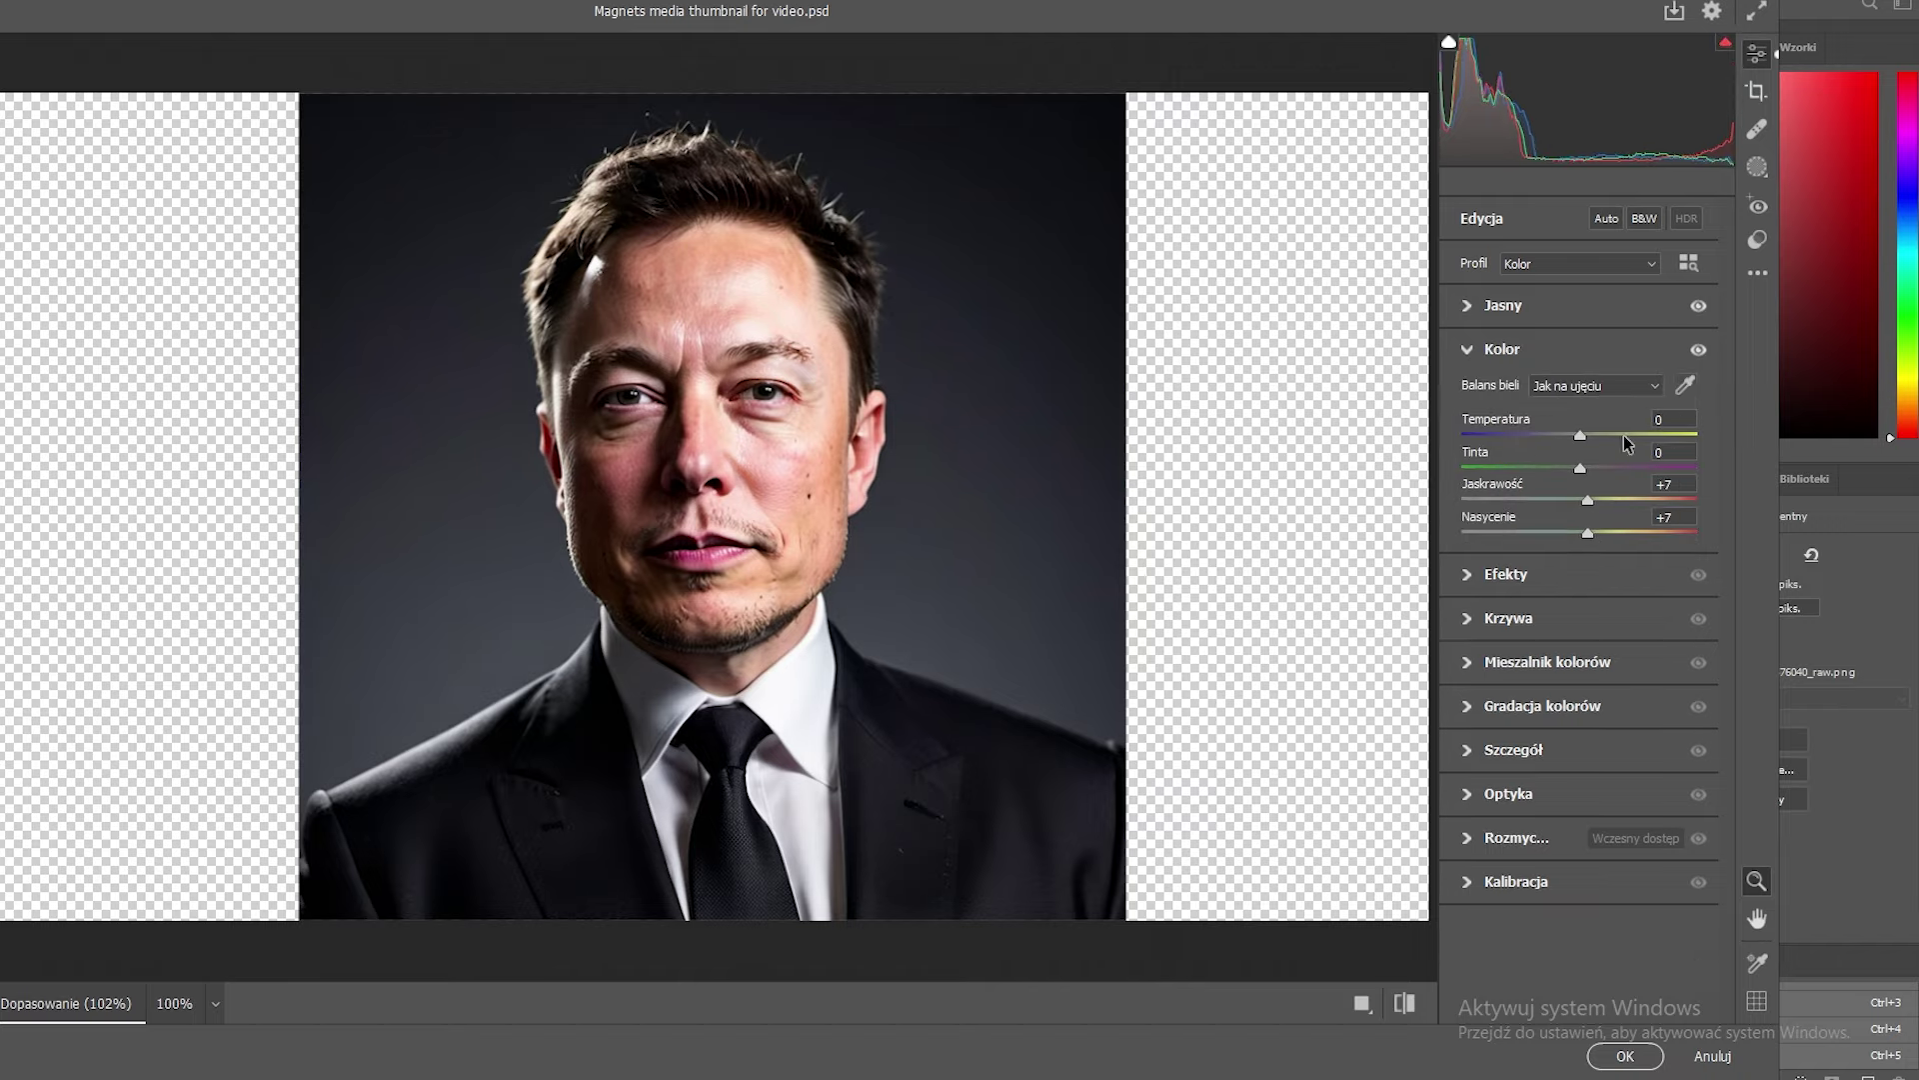
{"action": "left_click", "coordinate": [1559, 573]}
{"action": "left_click_drag", "start_coordinate": [1587, 441], "coordinate": [1614, 444]}
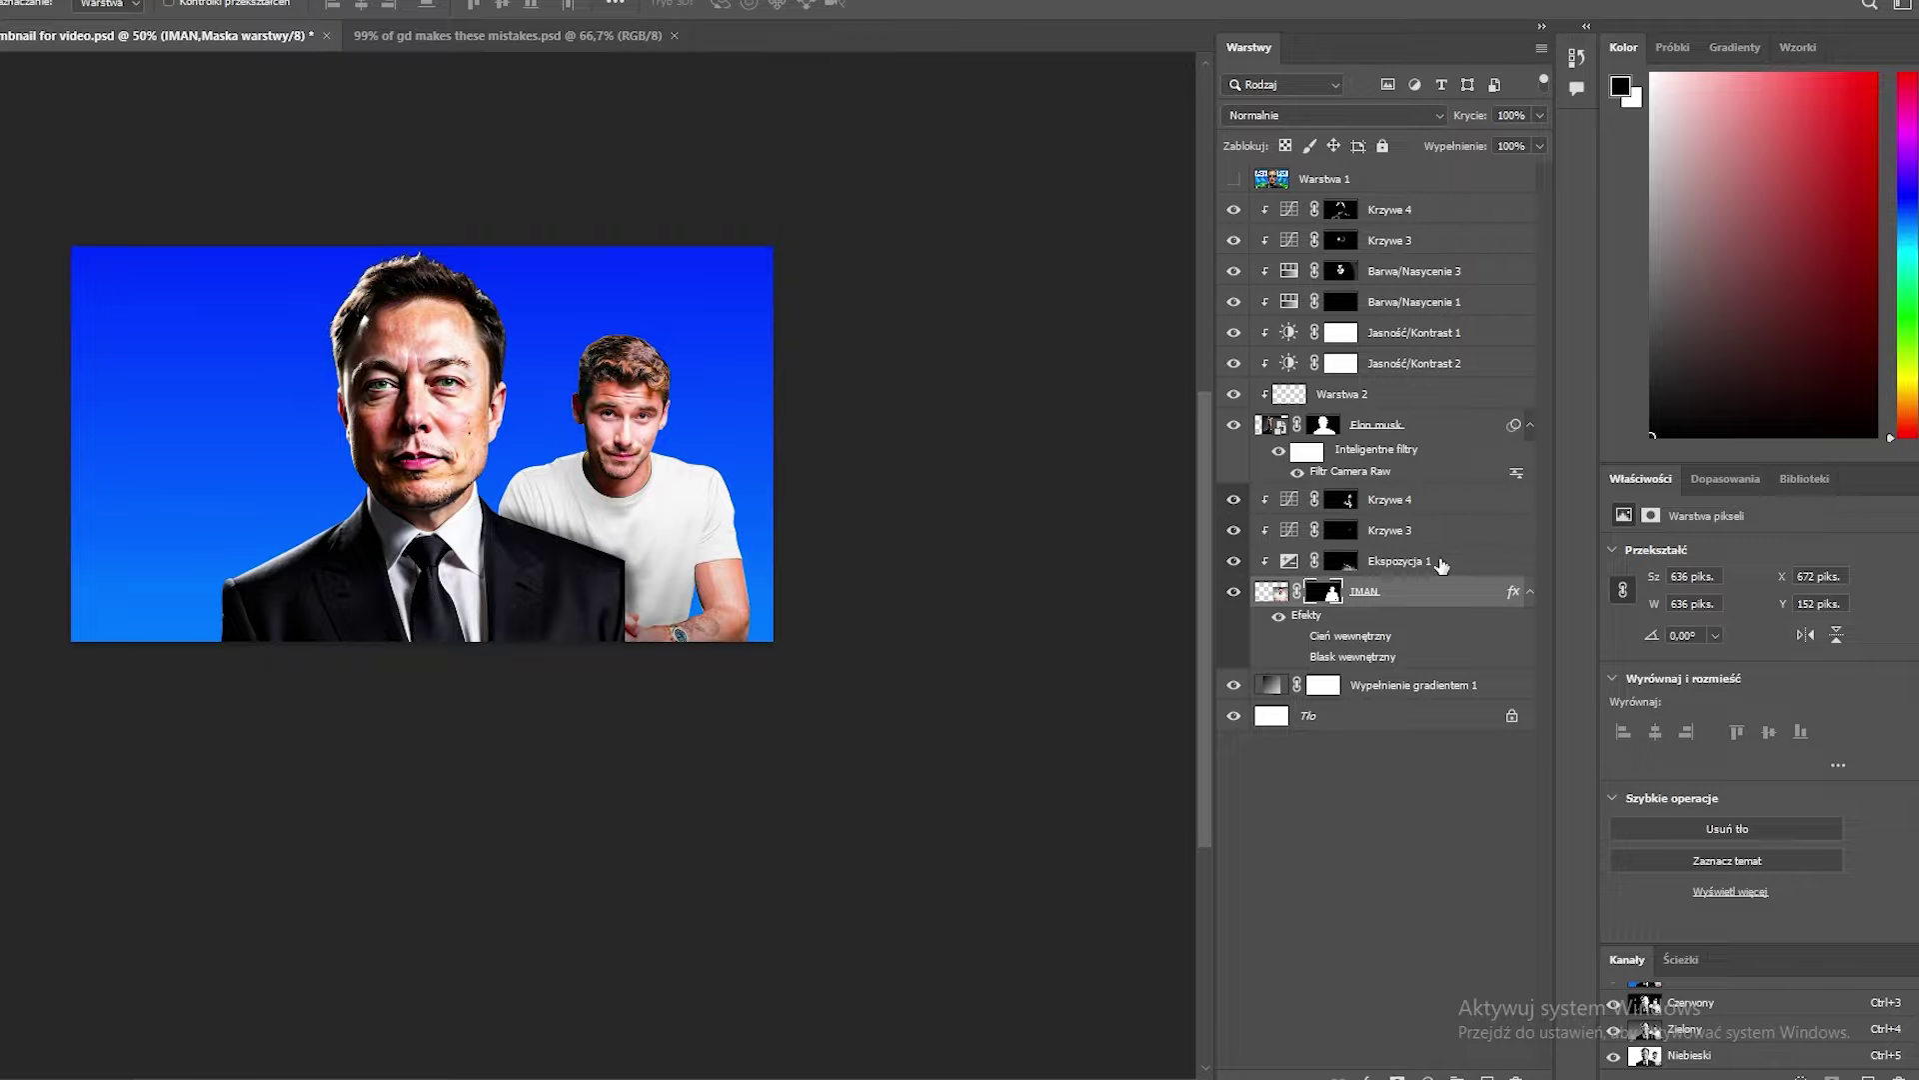
Step: Set the blend mode of the IMAN layer to Multiply
{"action": "left_click", "coordinate": [1441, 564]}
{"action": "left_click", "coordinate": [1392, 504]}
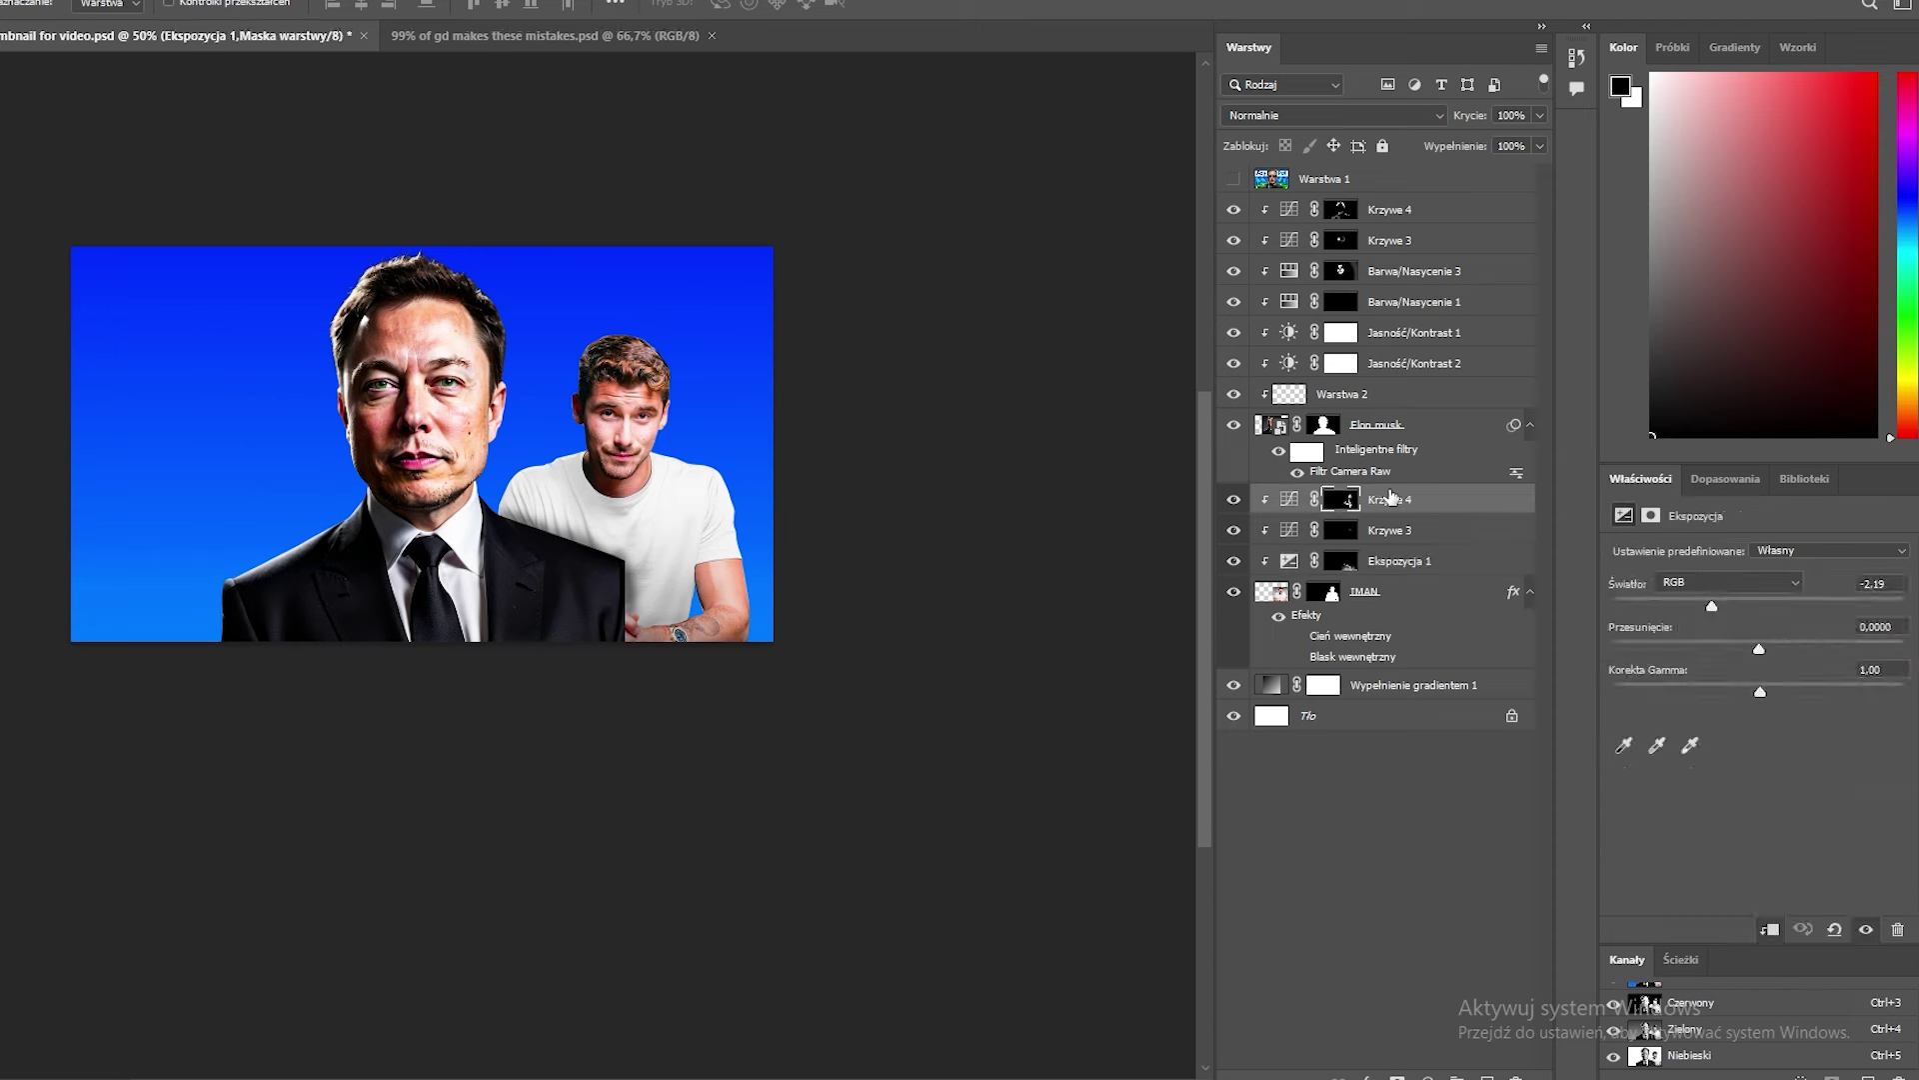
{"action": "left_click", "coordinate": [1390, 598]}
{"action": "left_click", "coordinate": [1288, 118]}
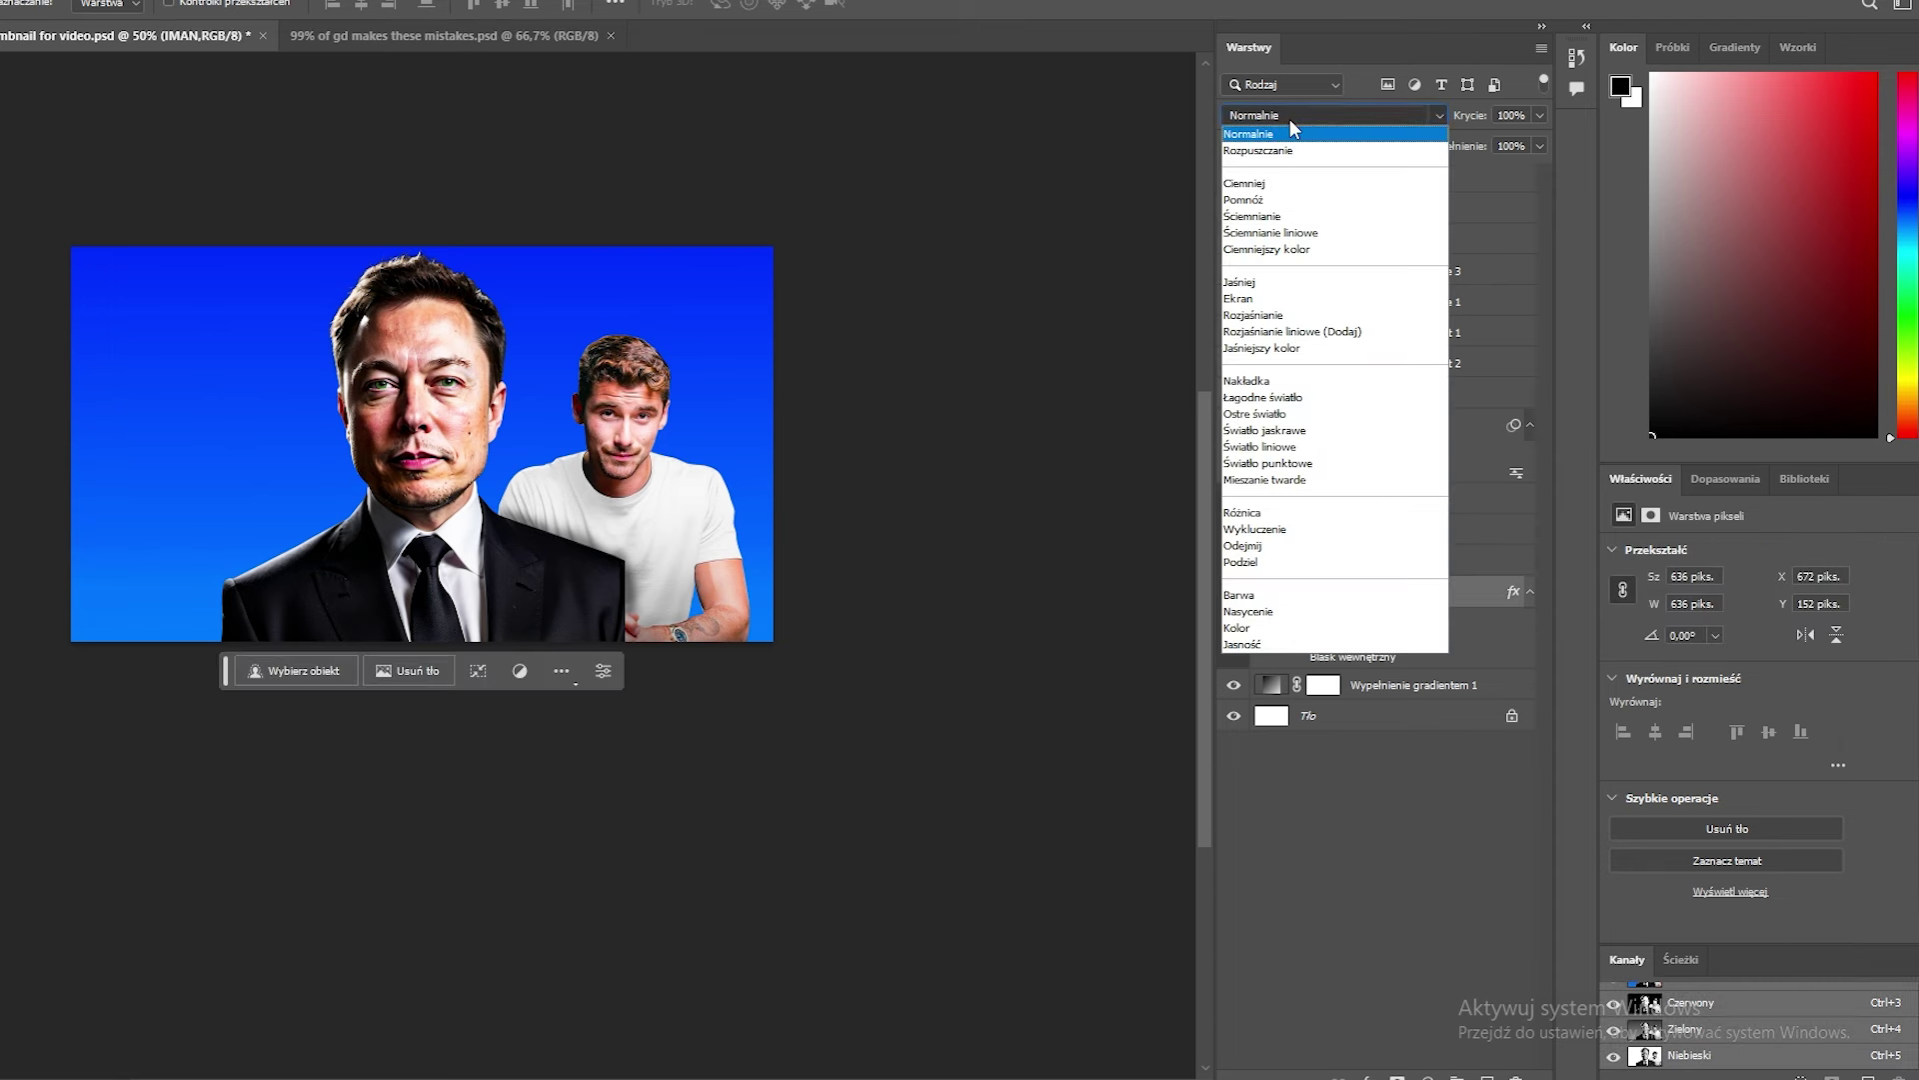
{"action": "left_click", "coordinate": [1268, 204]}
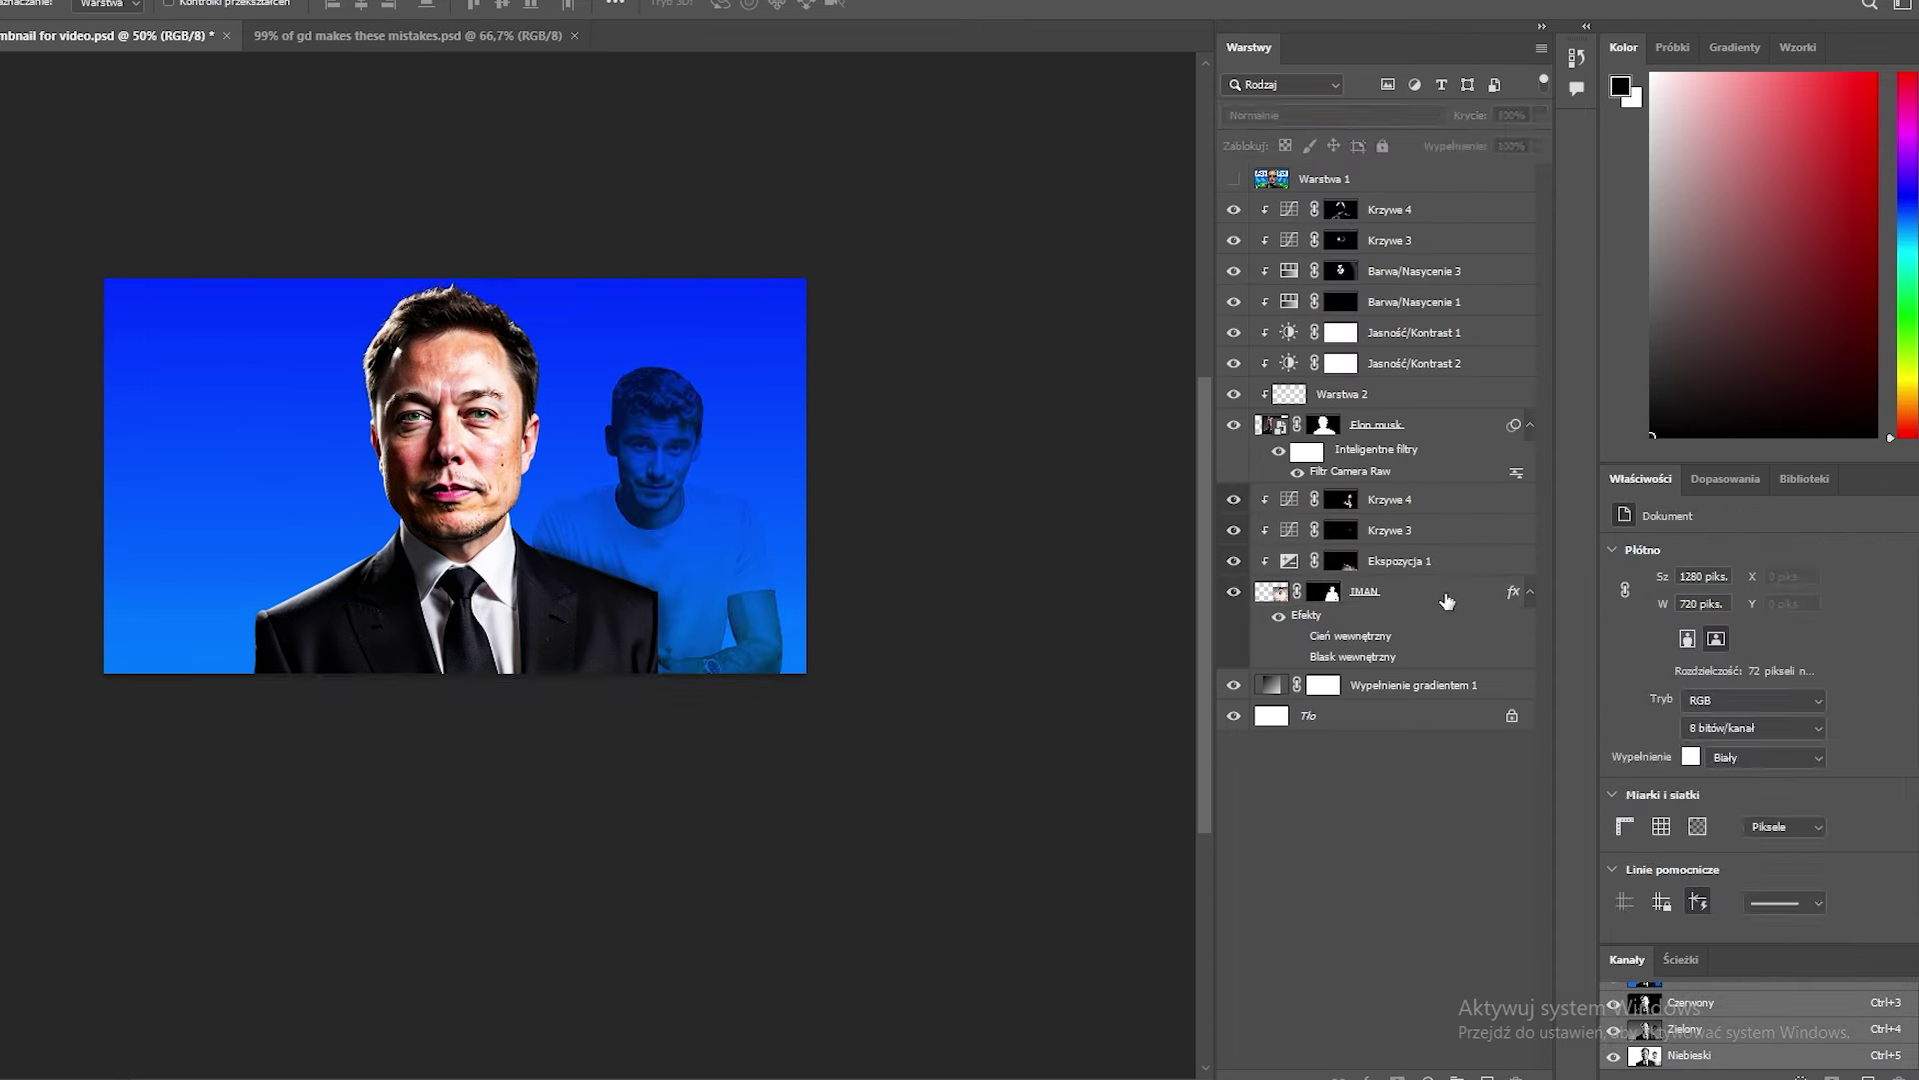
Step: Collect the IMAN layer and its clipped adjustments into a group named Bg person
{"action": "left_click", "coordinate": [1400, 505], "text": "ctrl"}
{"action": "left_click", "coordinate": [1405, 548], "text": "ctrl"}
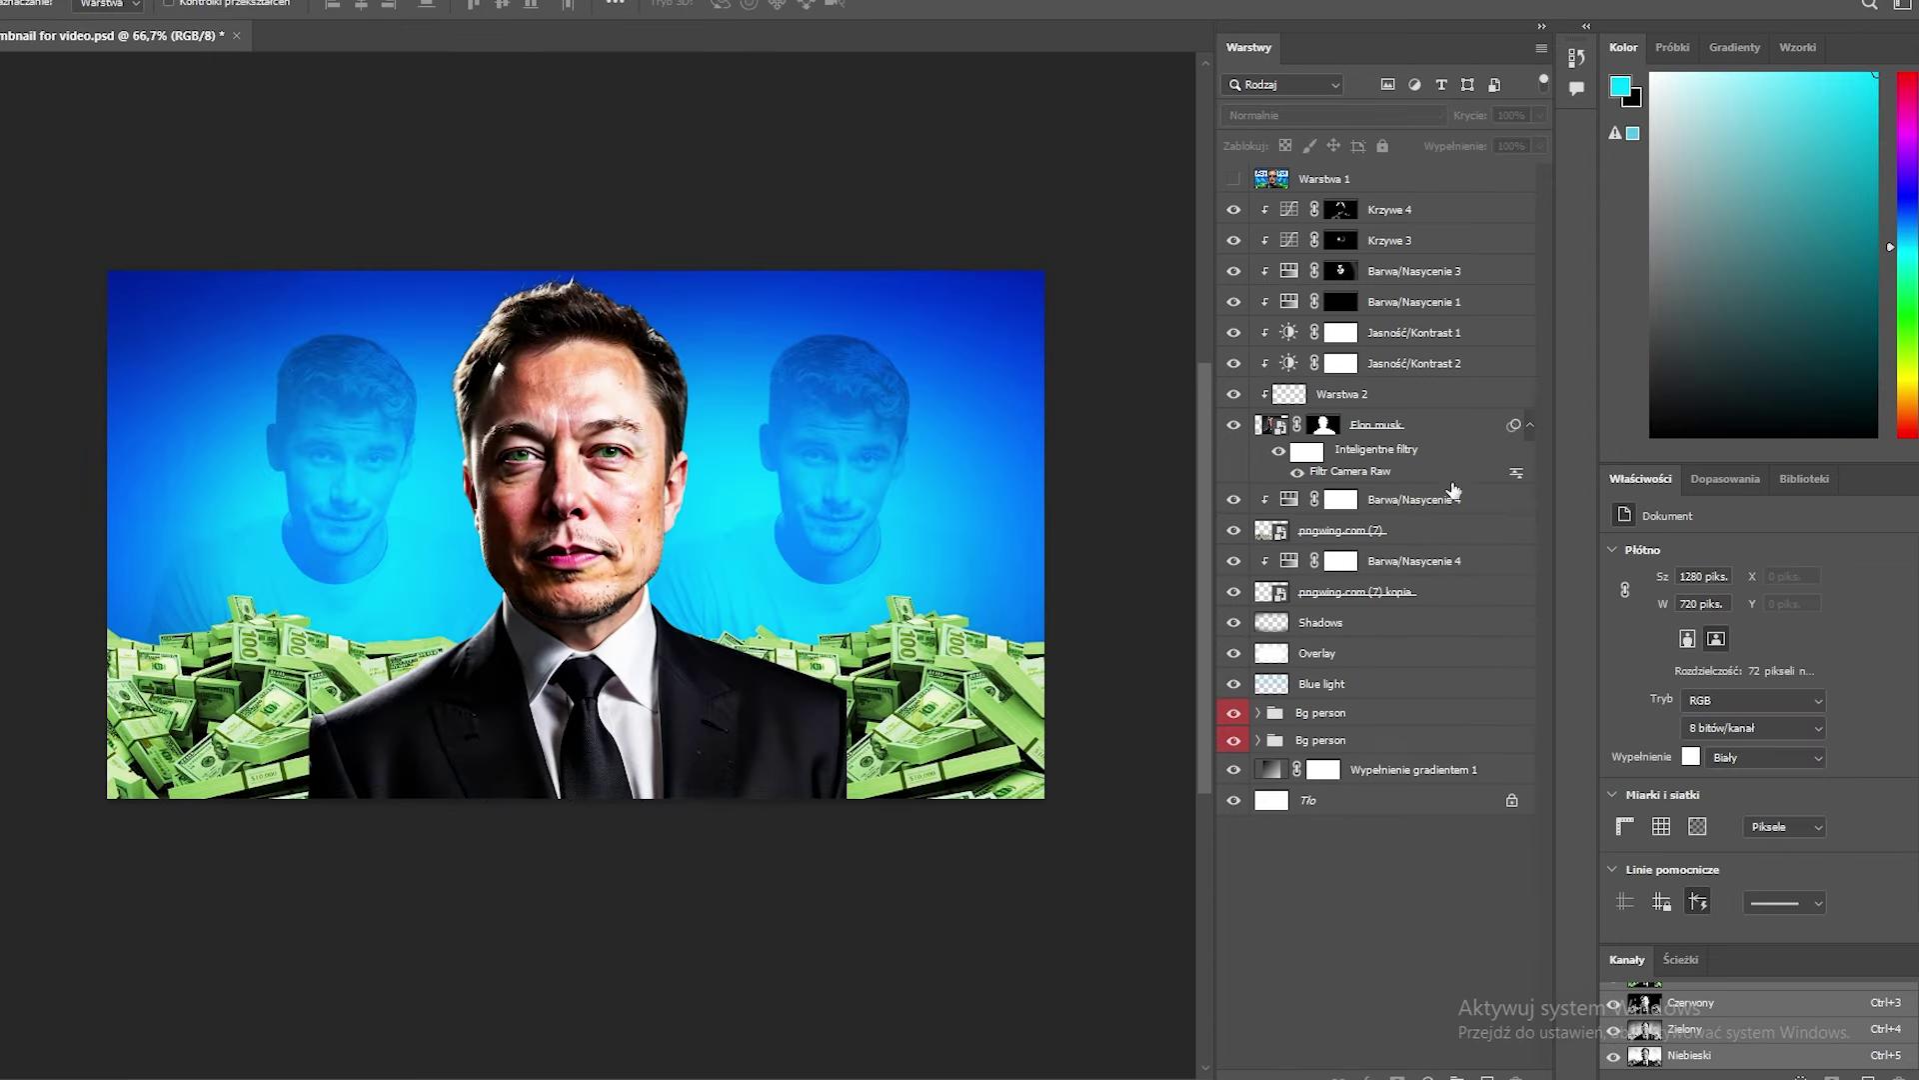
Step: Add an inner shadow to the money layer pngwing.com (7), change its blend mode and open its colour selection
{"action": "left_click", "coordinate": [1423, 530]}
{"action": "double_click", "coordinate": [1440, 531]}
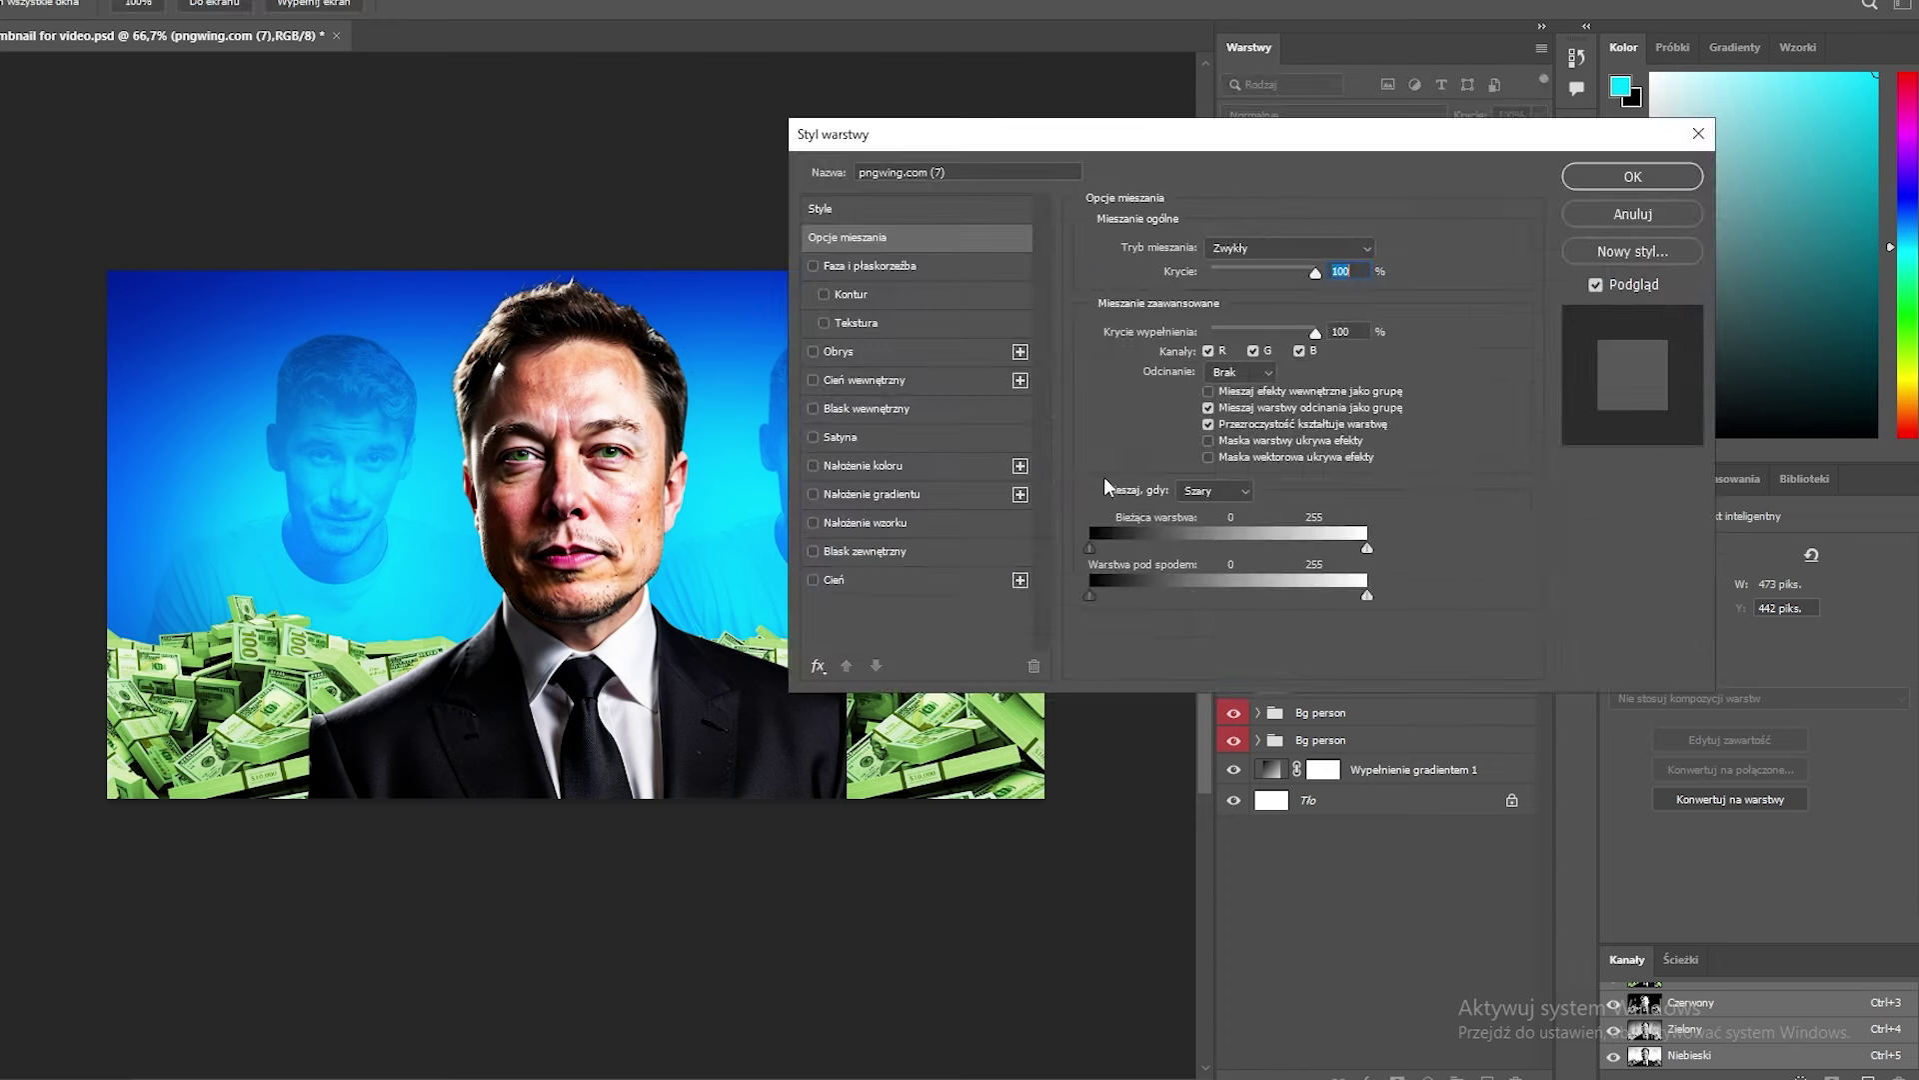
{"action": "left_click", "coordinate": [870, 380]}
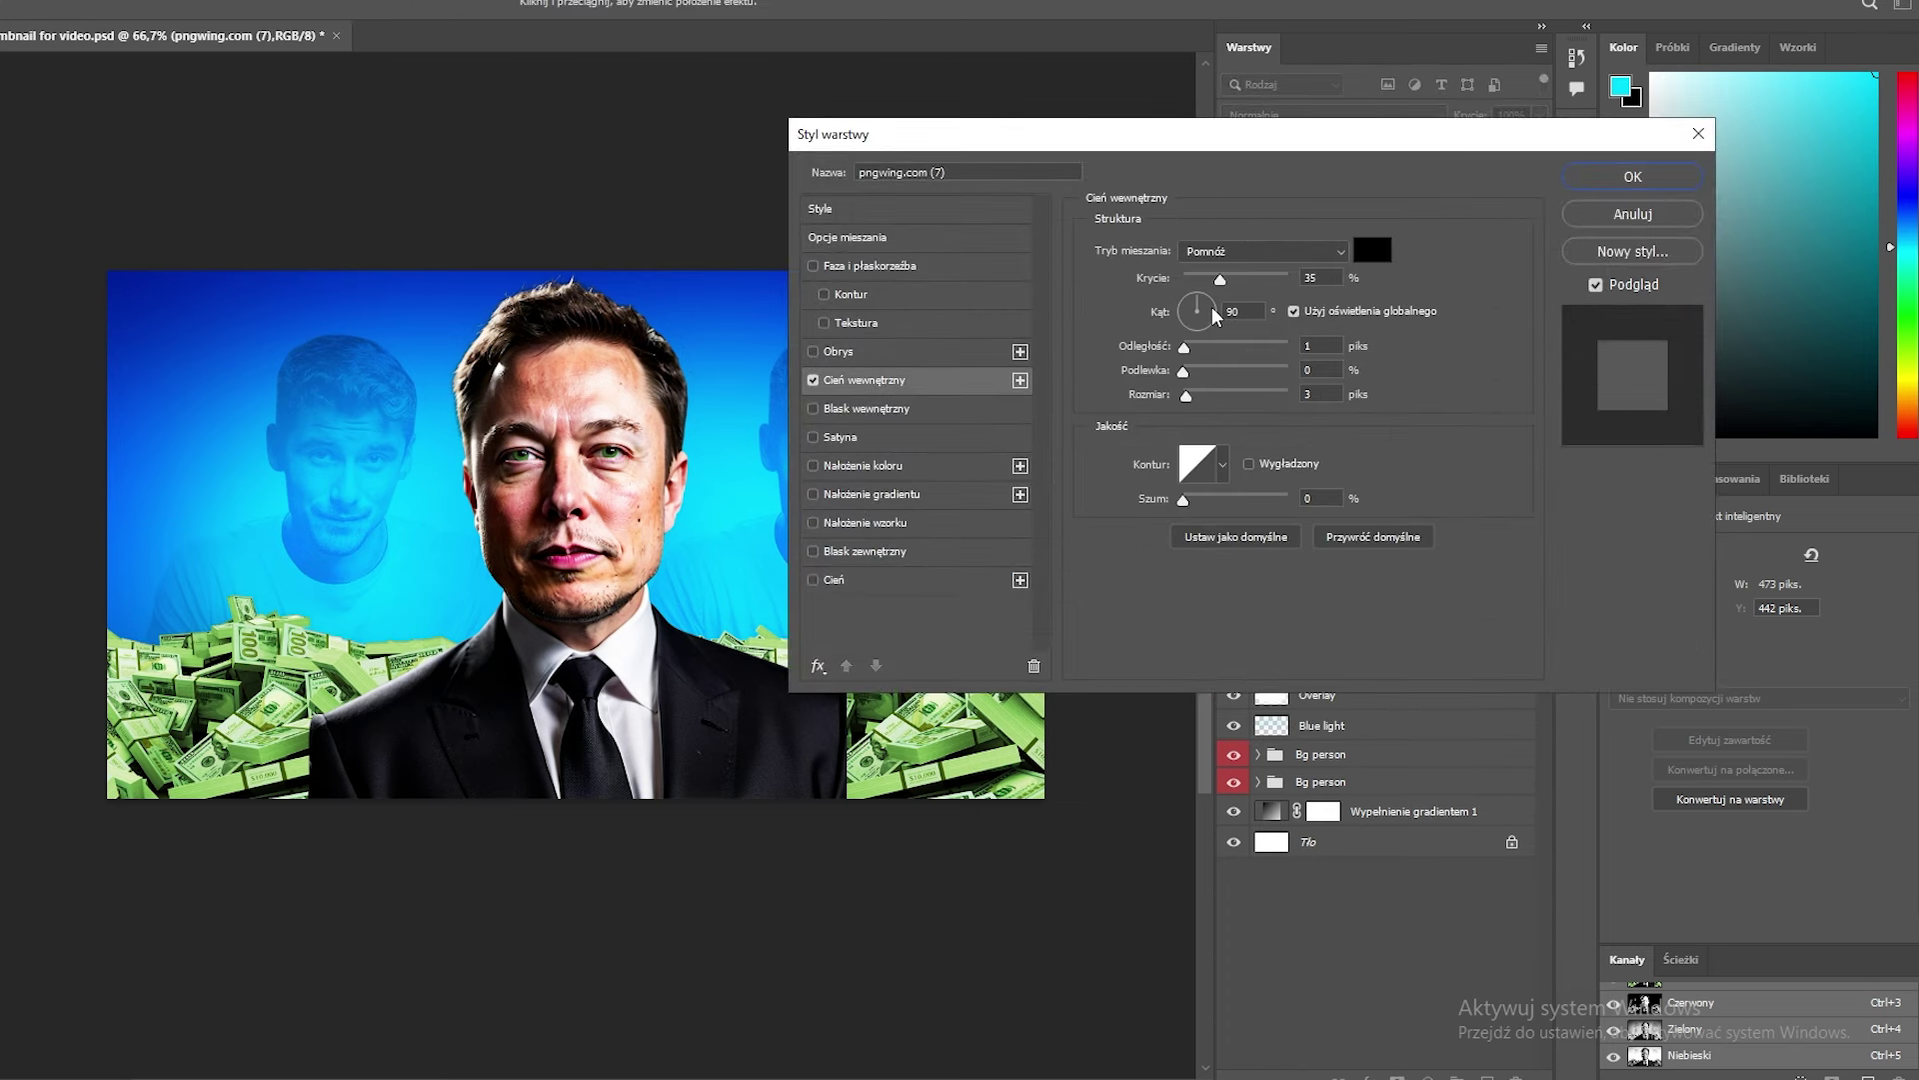
{"action": "left_click", "coordinate": [1237, 252]}
{"action": "left_click", "coordinate": [1205, 517]}
{"action": "left_click", "coordinate": [1372, 250]}
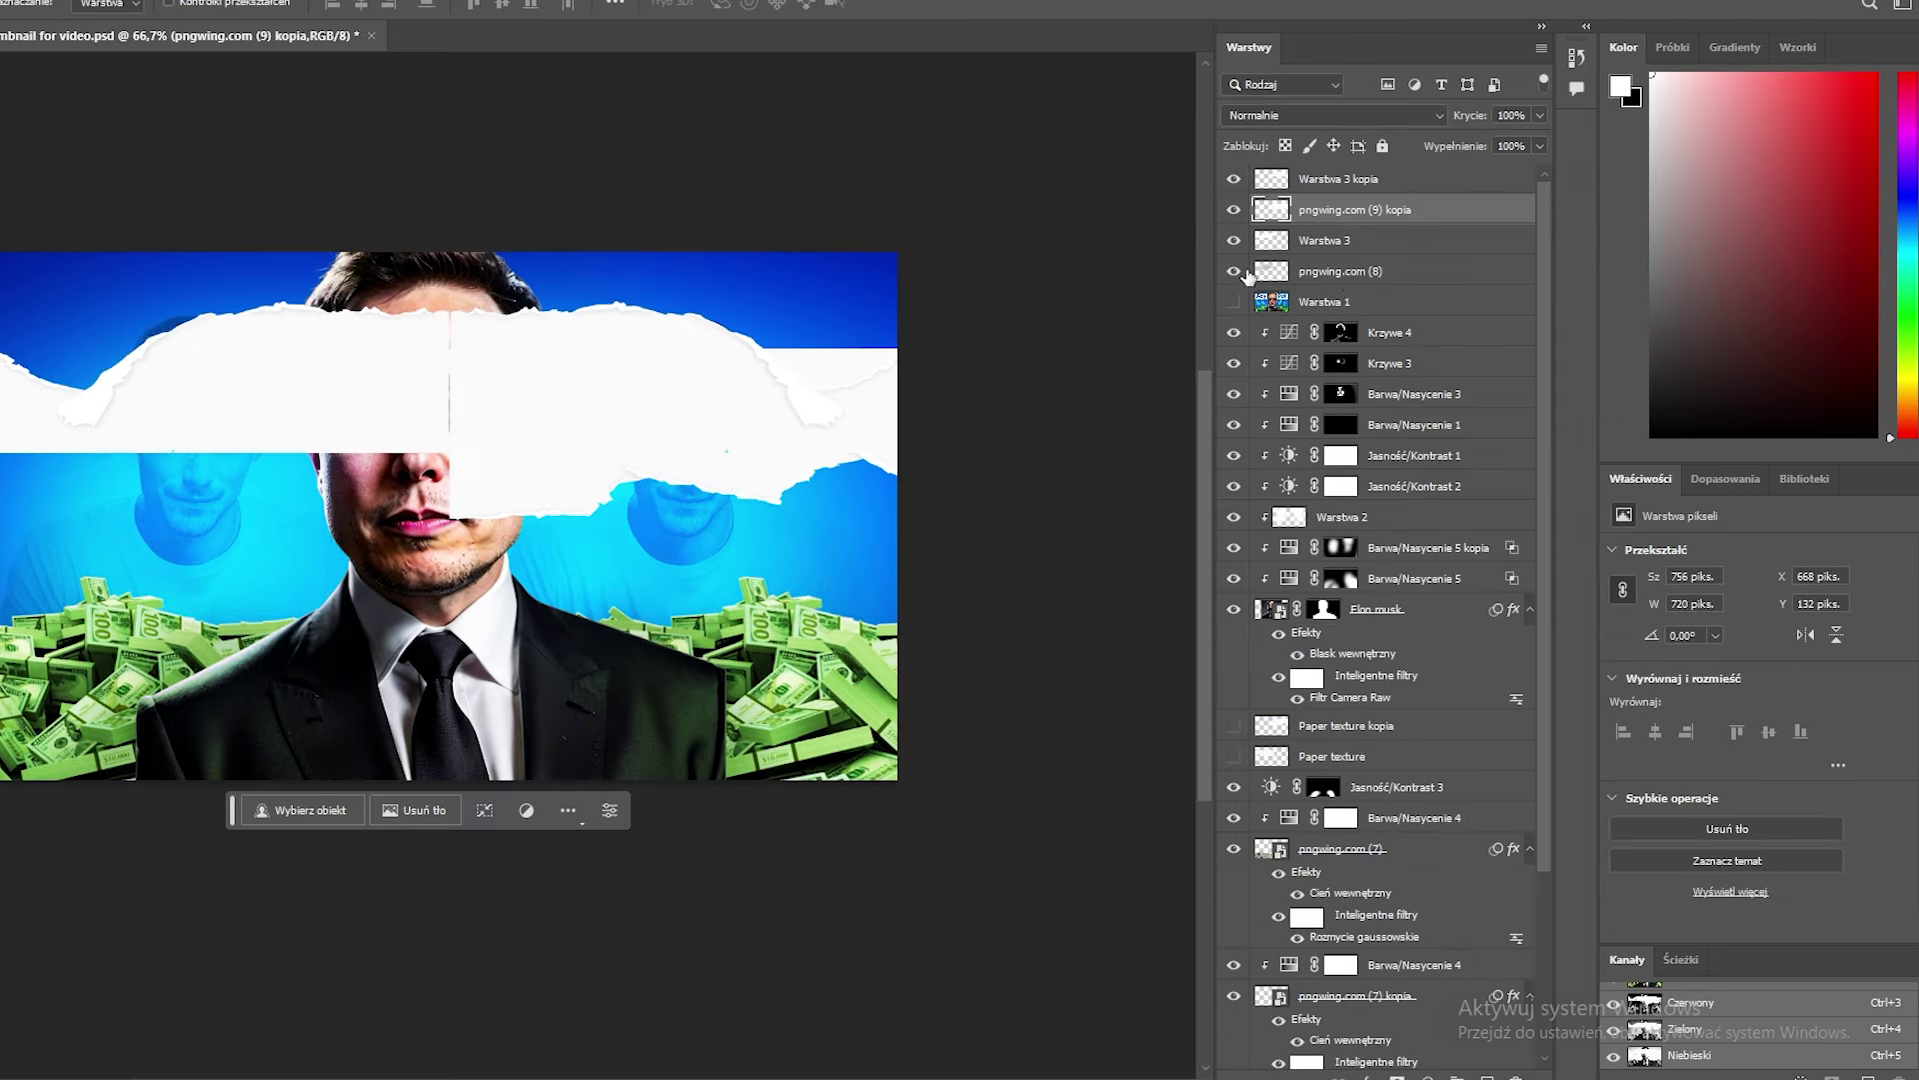
Step: Merge the torn-paper layers Warstwa 3 kopia and pngwing.com (9) kopia into one layer
{"action": "left_click", "coordinate": [1339, 271]}
{"action": "left_click", "coordinate": [1354, 242], "text": "shift"}
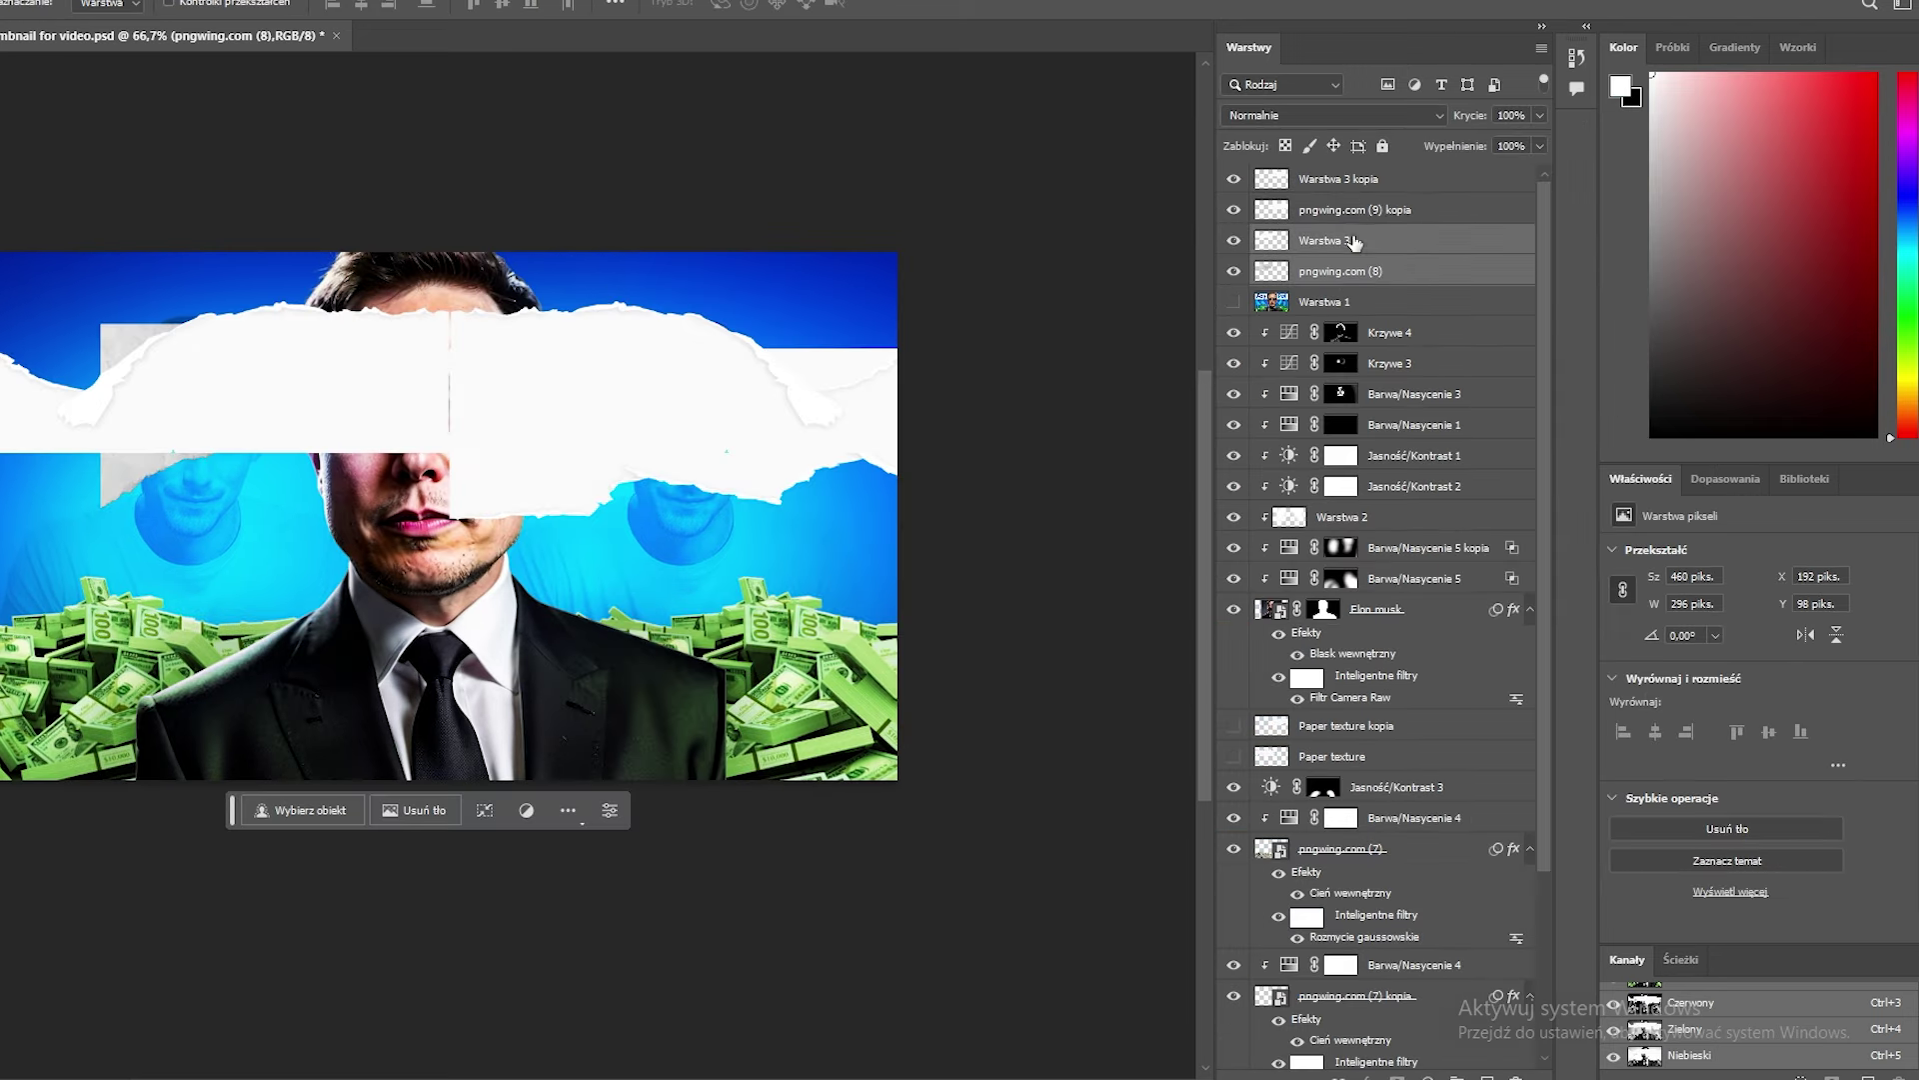
{"action": "left_click", "coordinate": [1309, 211]}
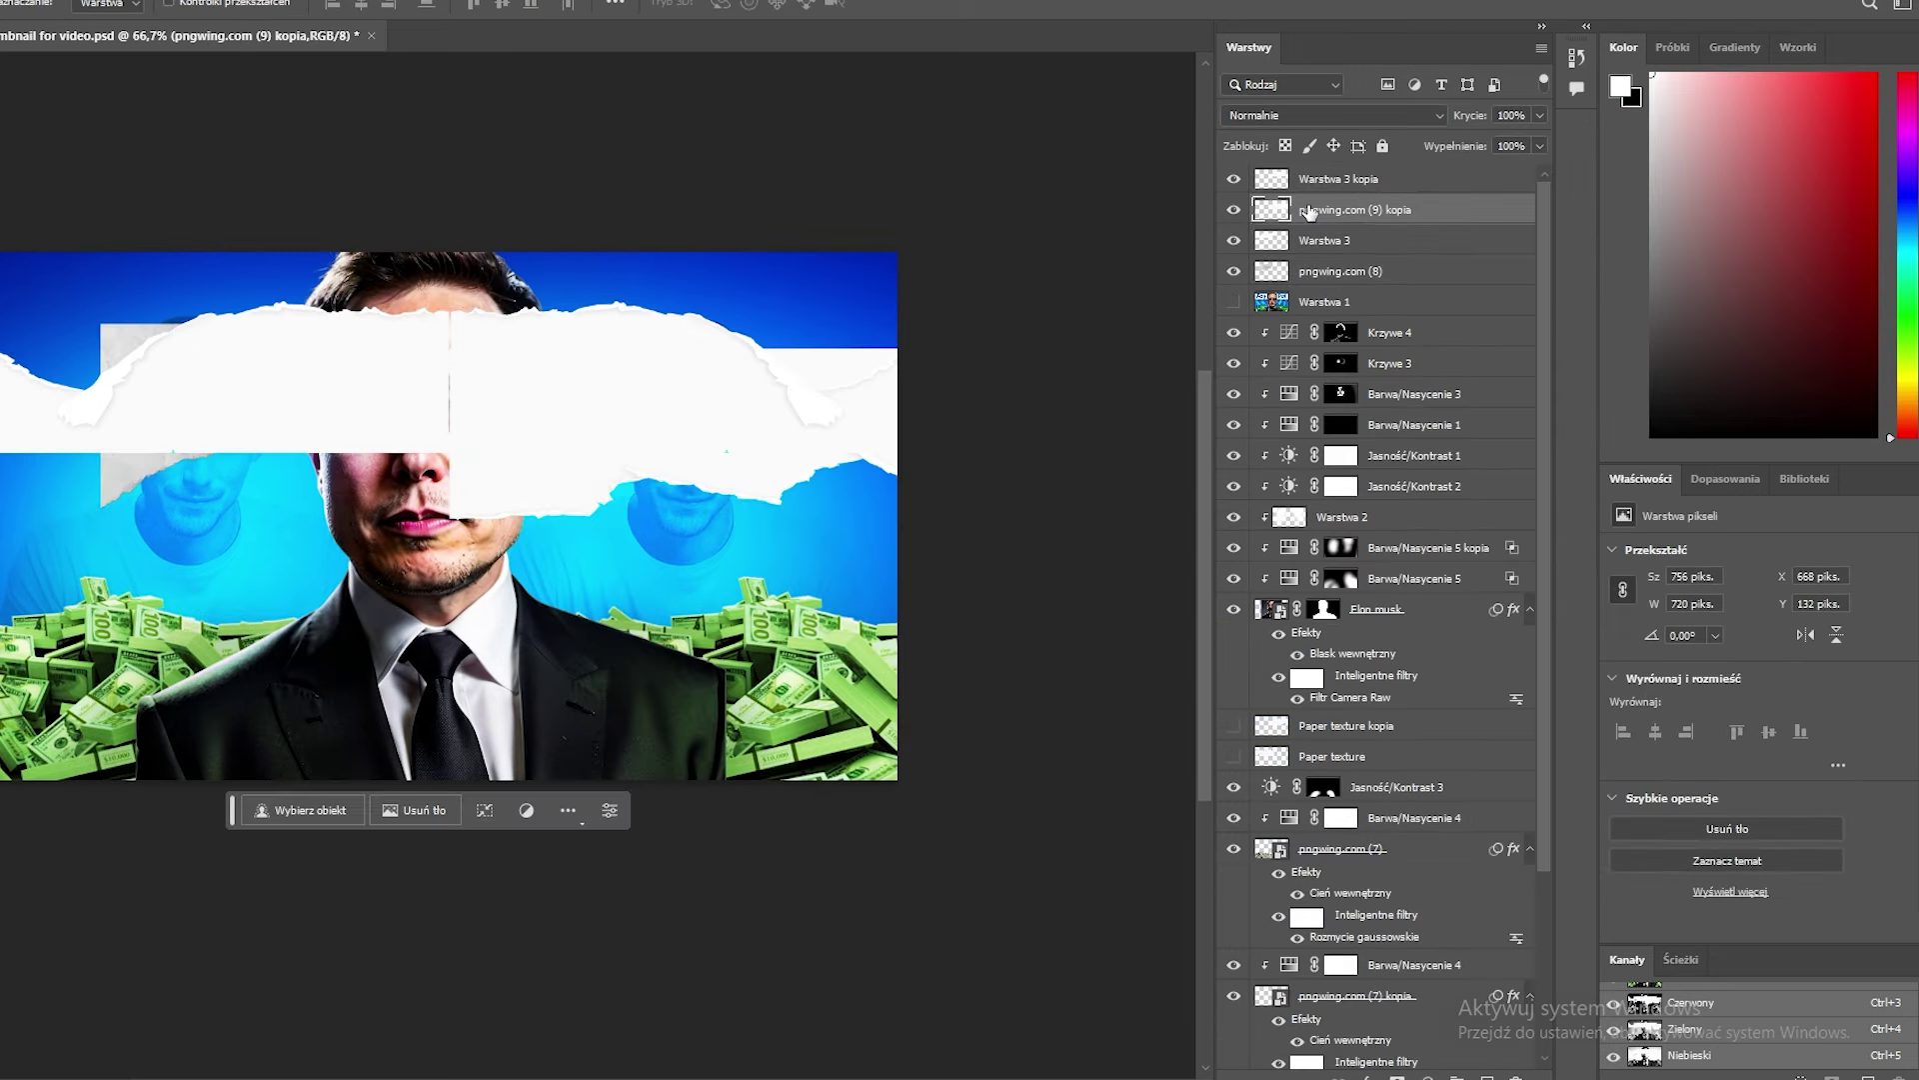
{"action": "left_click", "coordinate": [1238, 186]}
{"action": "left_click", "coordinate": [1238, 186]}
{"action": "left_click", "coordinate": [1237, 207]}
{"action": "left_click", "coordinate": [1338, 207], "text": "ctrl"}
{"action": "left_click", "coordinate": [1344, 180]}
{"action": "left_click", "coordinate": [1344, 210], "text": "ctrl"}
{"action": "right_click", "coordinate": [1356, 213]}
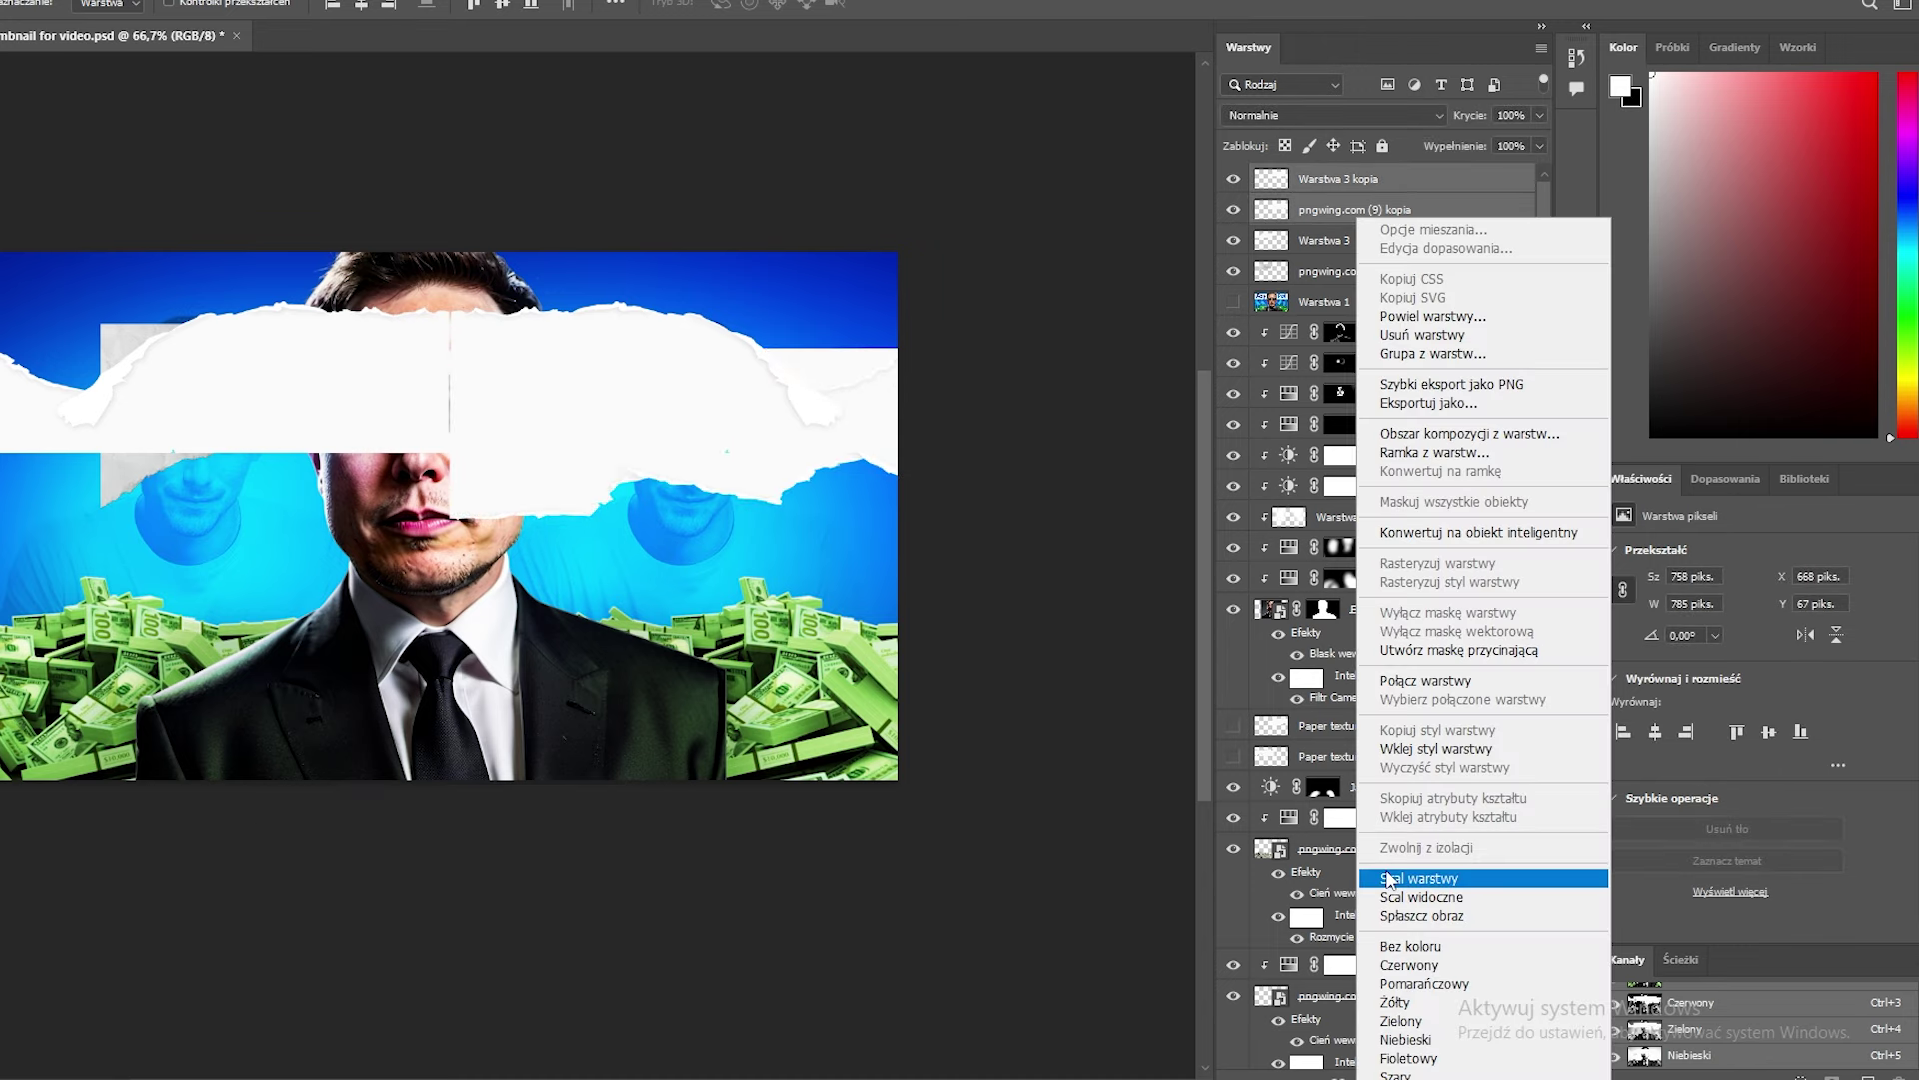
{"action": "left_click", "coordinate": [1389, 879]}
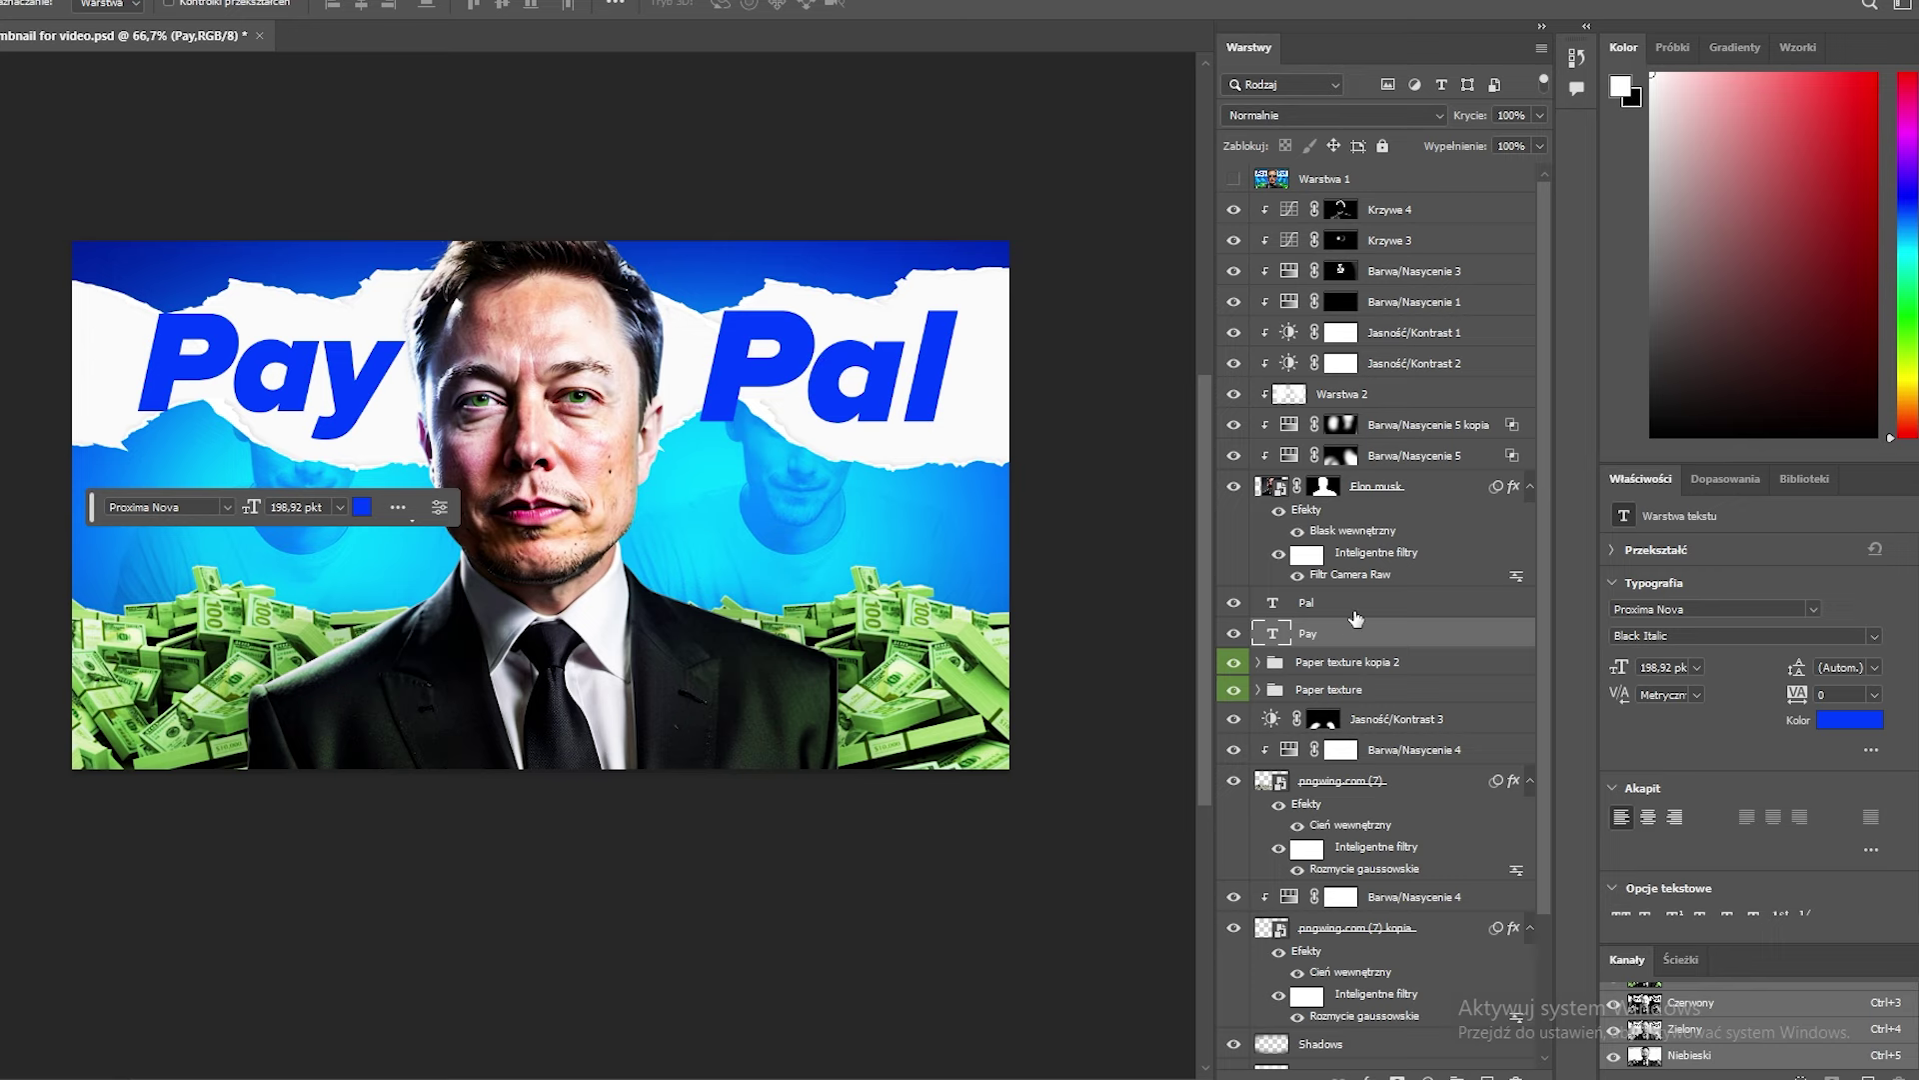
Step: Apply a gradient overlay to the Pal text layer, choosing shades of blue for both colour stops
{"action": "double_click", "coordinate": [1355, 604]}
{"action": "left_click", "coordinate": [872, 494]}
{"action": "left_click", "coordinate": [1234, 298]}
{"action": "double_click", "coordinate": [991, 520]}
{"action": "left_click", "coordinate": [900, 332]}
{"action": "left_click", "coordinate": [884, 226]}
{"action": "left_click", "coordinate": [1097, 214]}
{"action": "double_click", "coordinate": [1458, 520]}
{"action": "left_click", "coordinate": [899, 336]}
{"action": "left_click", "coordinate": [1097, 213]}
{"action": "left_click", "coordinate": [1417, 156]}
{"action": "left_click", "coordinate": [1632, 177]}
Step: Apply a gradient overlay to the Pay text layer, choosing shades of blue for both colour stops
{"action": "double_click", "coordinate": [1356, 673]}
{"action": "left_click", "coordinate": [872, 494]}
{"action": "left_click", "coordinate": [1234, 298]}
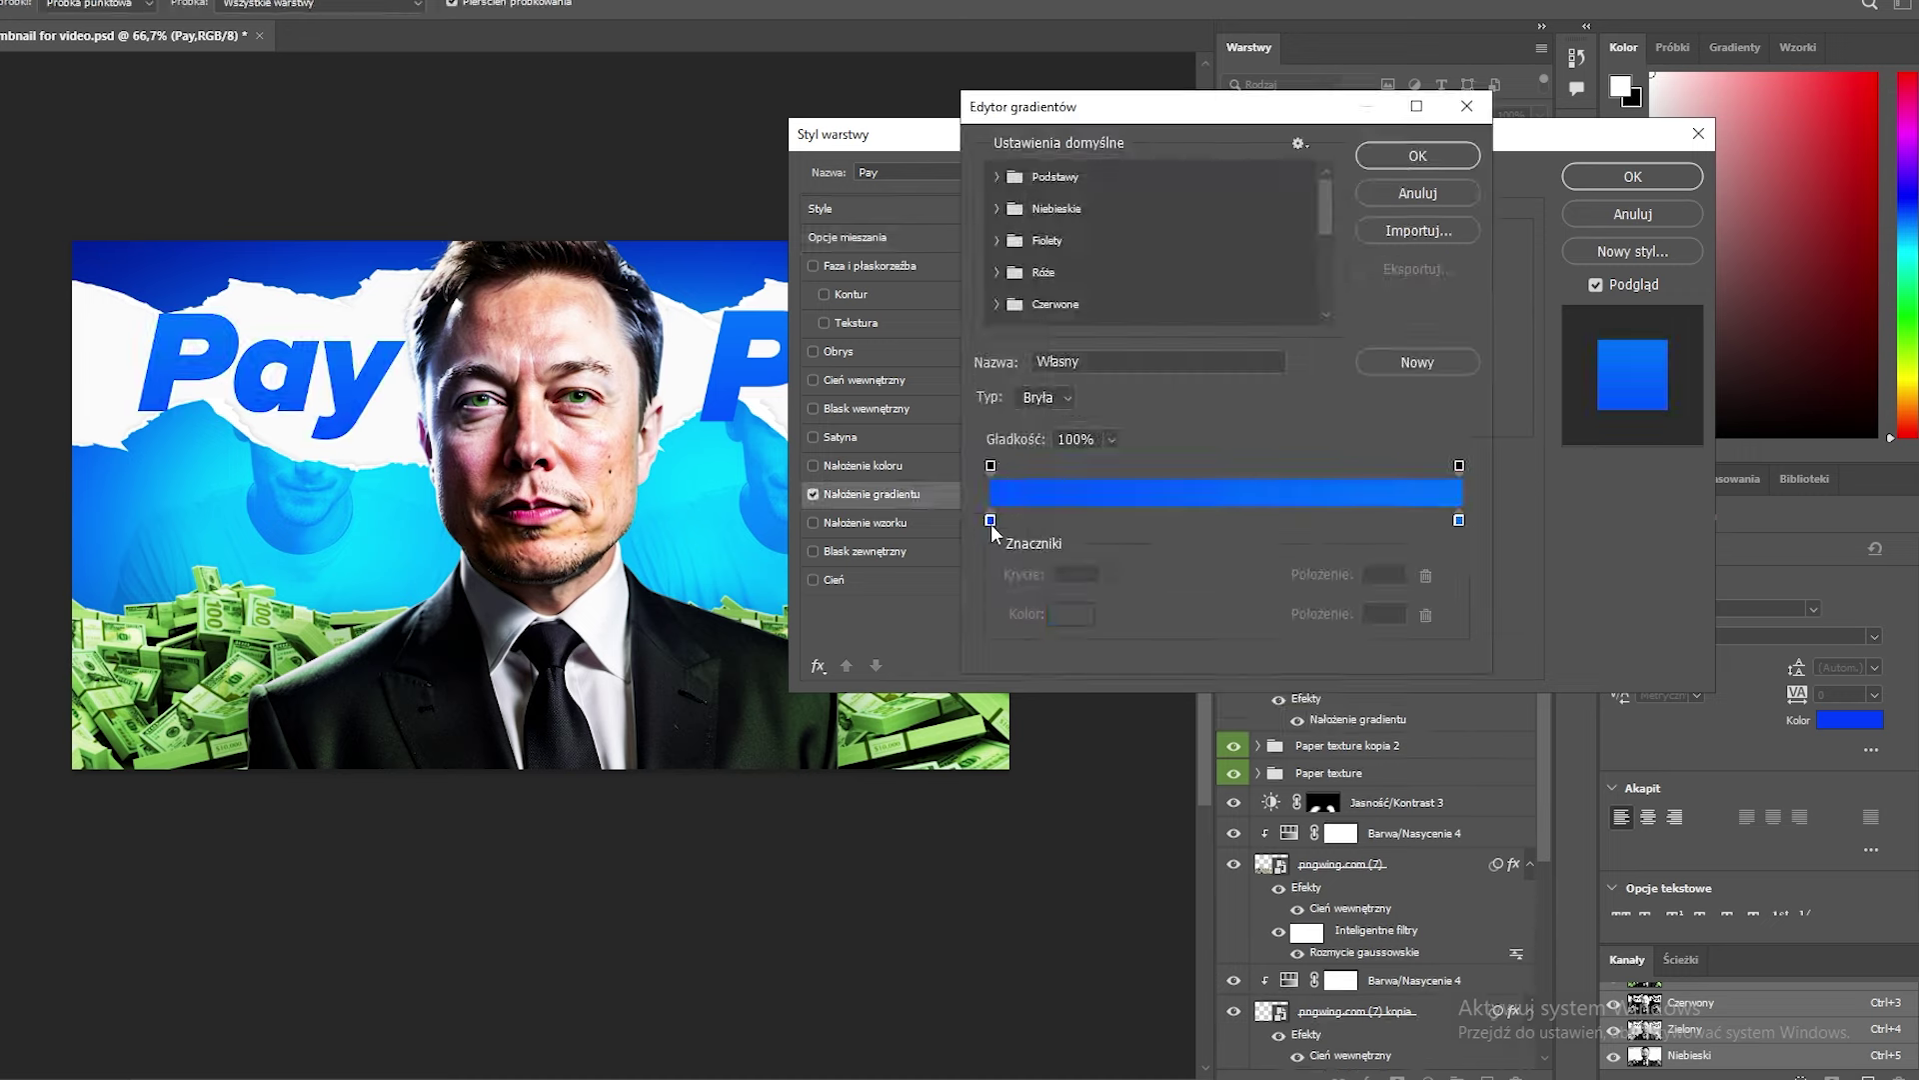
{"action": "double_click", "coordinate": [990, 520]}
{"action": "left_click", "coordinate": [900, 320]}
{"action": "left_click", "coordinate": [1096, 214]}
{"action": "double_click", "coordinate": [1459, 520]}
{"action": "left_click", "coordinate": [902, 335]}
{"action": "left_click", "coordinate": [1097, 214]}
{"action": "left_click", "coordinate": [1418, 156]}
{"action": "left_click", "coordinate": [1633, 177]}
Step: Compare the composition with the reference image on the Warstwa 1 layer
{"action": "left_click", "coordinate": [1257, 184]}
{"action": "left_click", "coordinate": [1233, 181]}
{"action": "left_click", "coordinate": [1233, 181]}
Step: Open the blending options of the Pay text layer
{"action": "left_click", "coordinate": [1389, 603]}
{"action": "double_click", "coordinate": [1400, 676]}
{"action": "left_click", "coordinate": [1633, 177]}
{"action": "right_click", "coordinate": [1424, 679]}
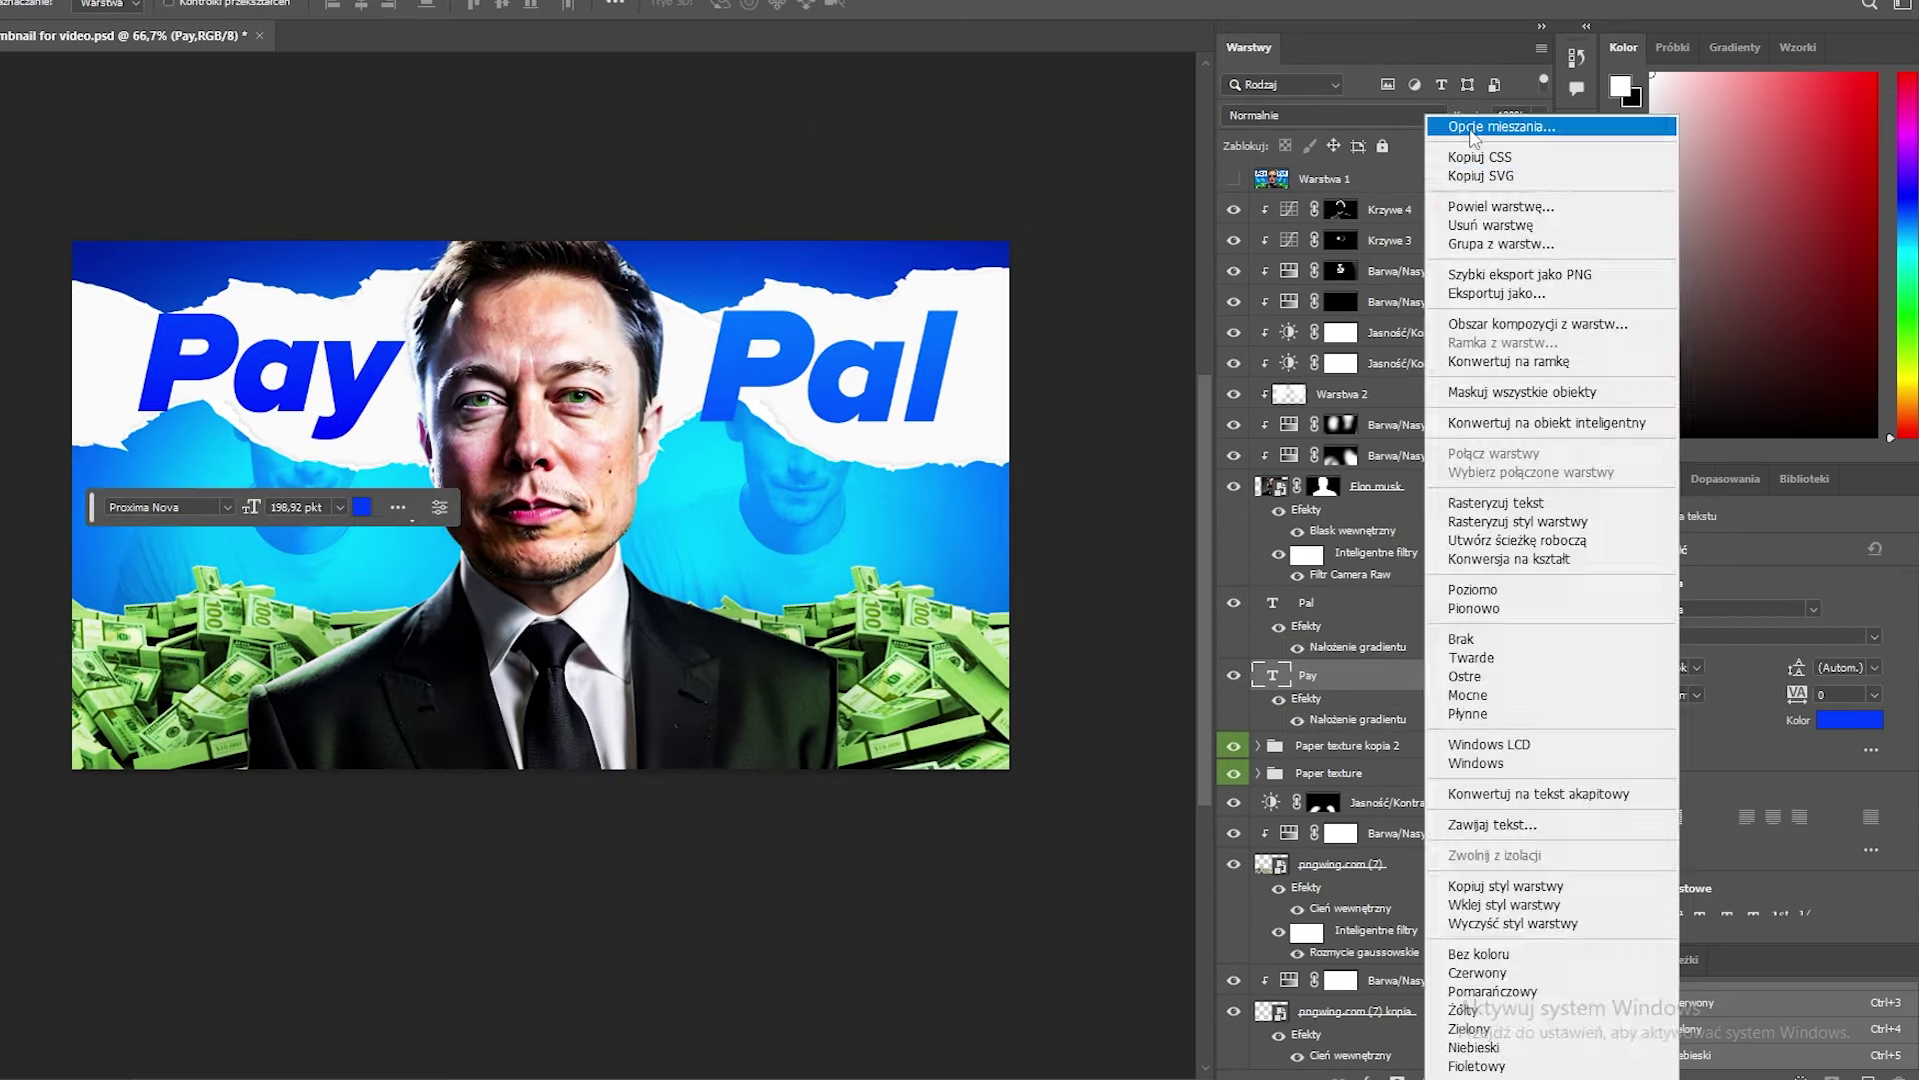
{"action": "left_click", "coordinate": [1469, 132]}
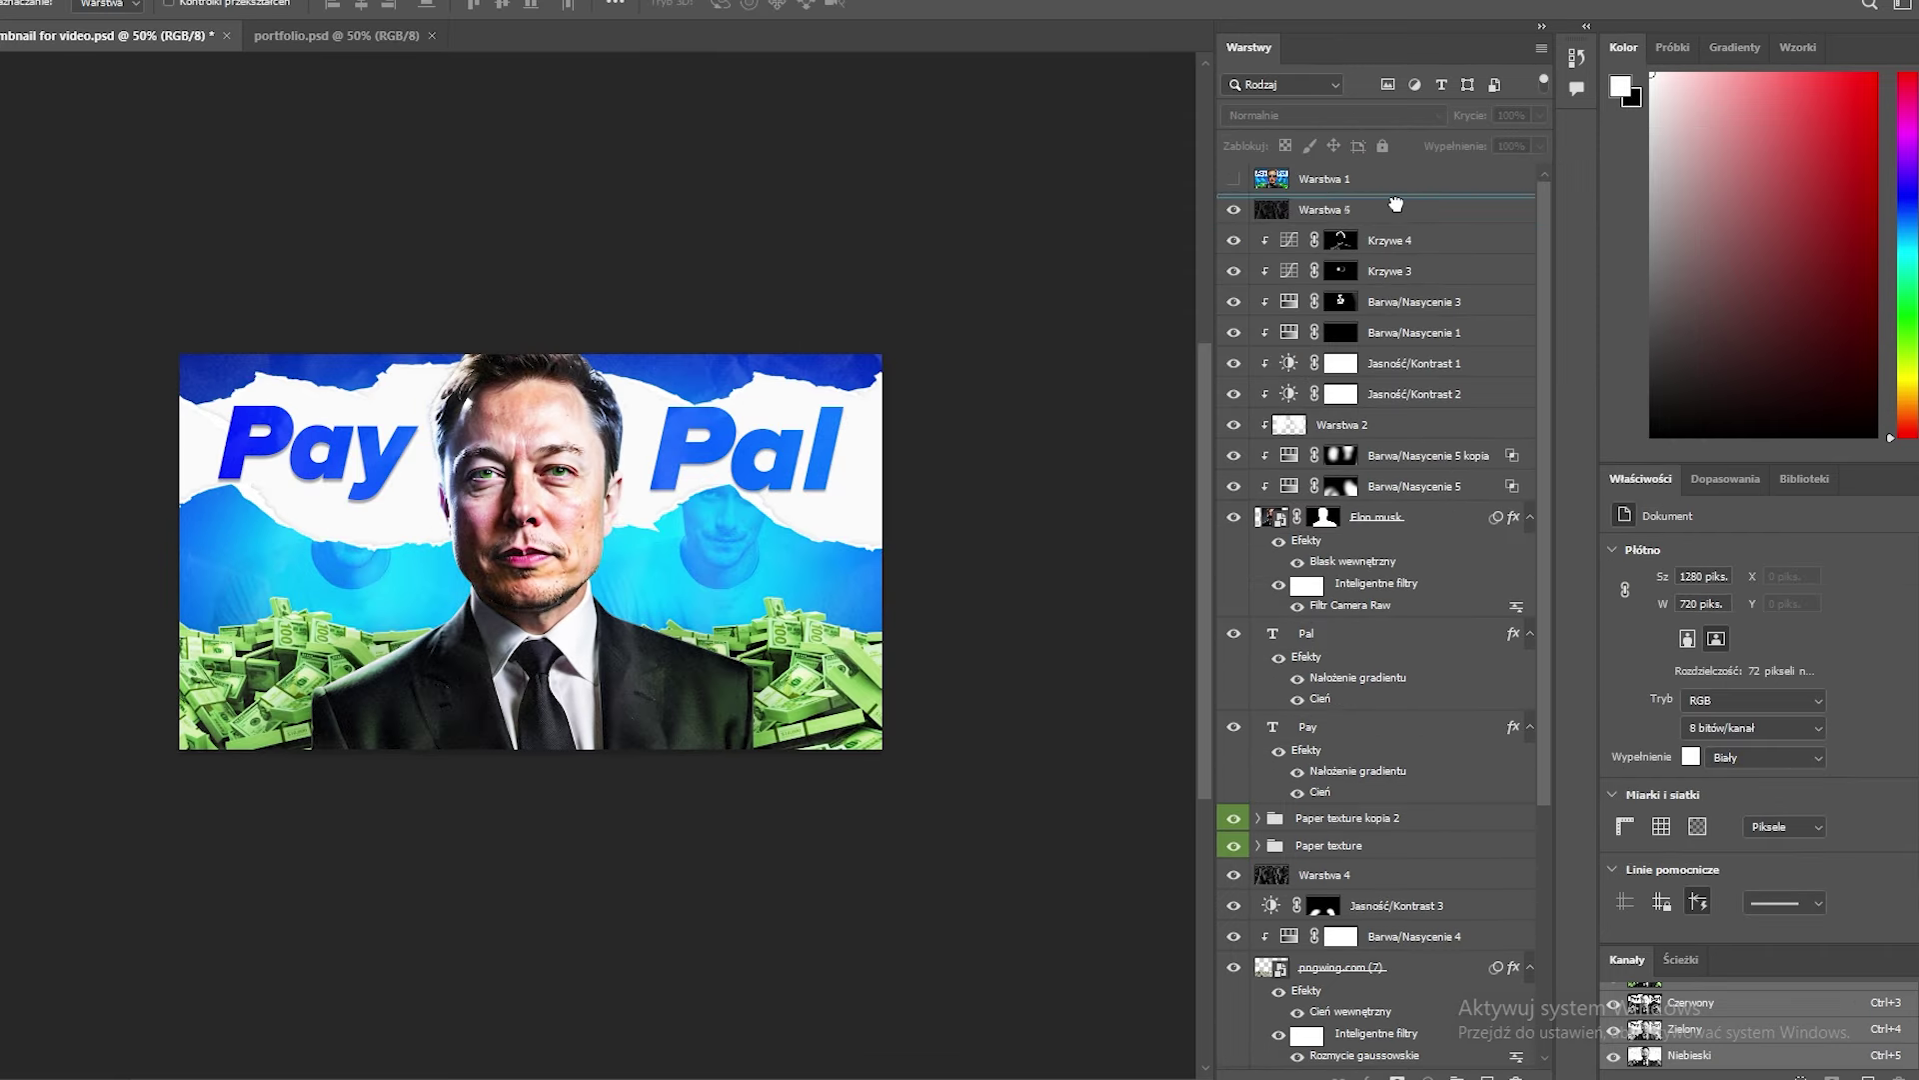
Step: Reorder the texture overlay layers directly beneath Warstwa 1 and check the composition against that reference layer
{"action": "left_click_drag", "start_coordinate": [1396, 204], "coordinate": [1390, 206]}
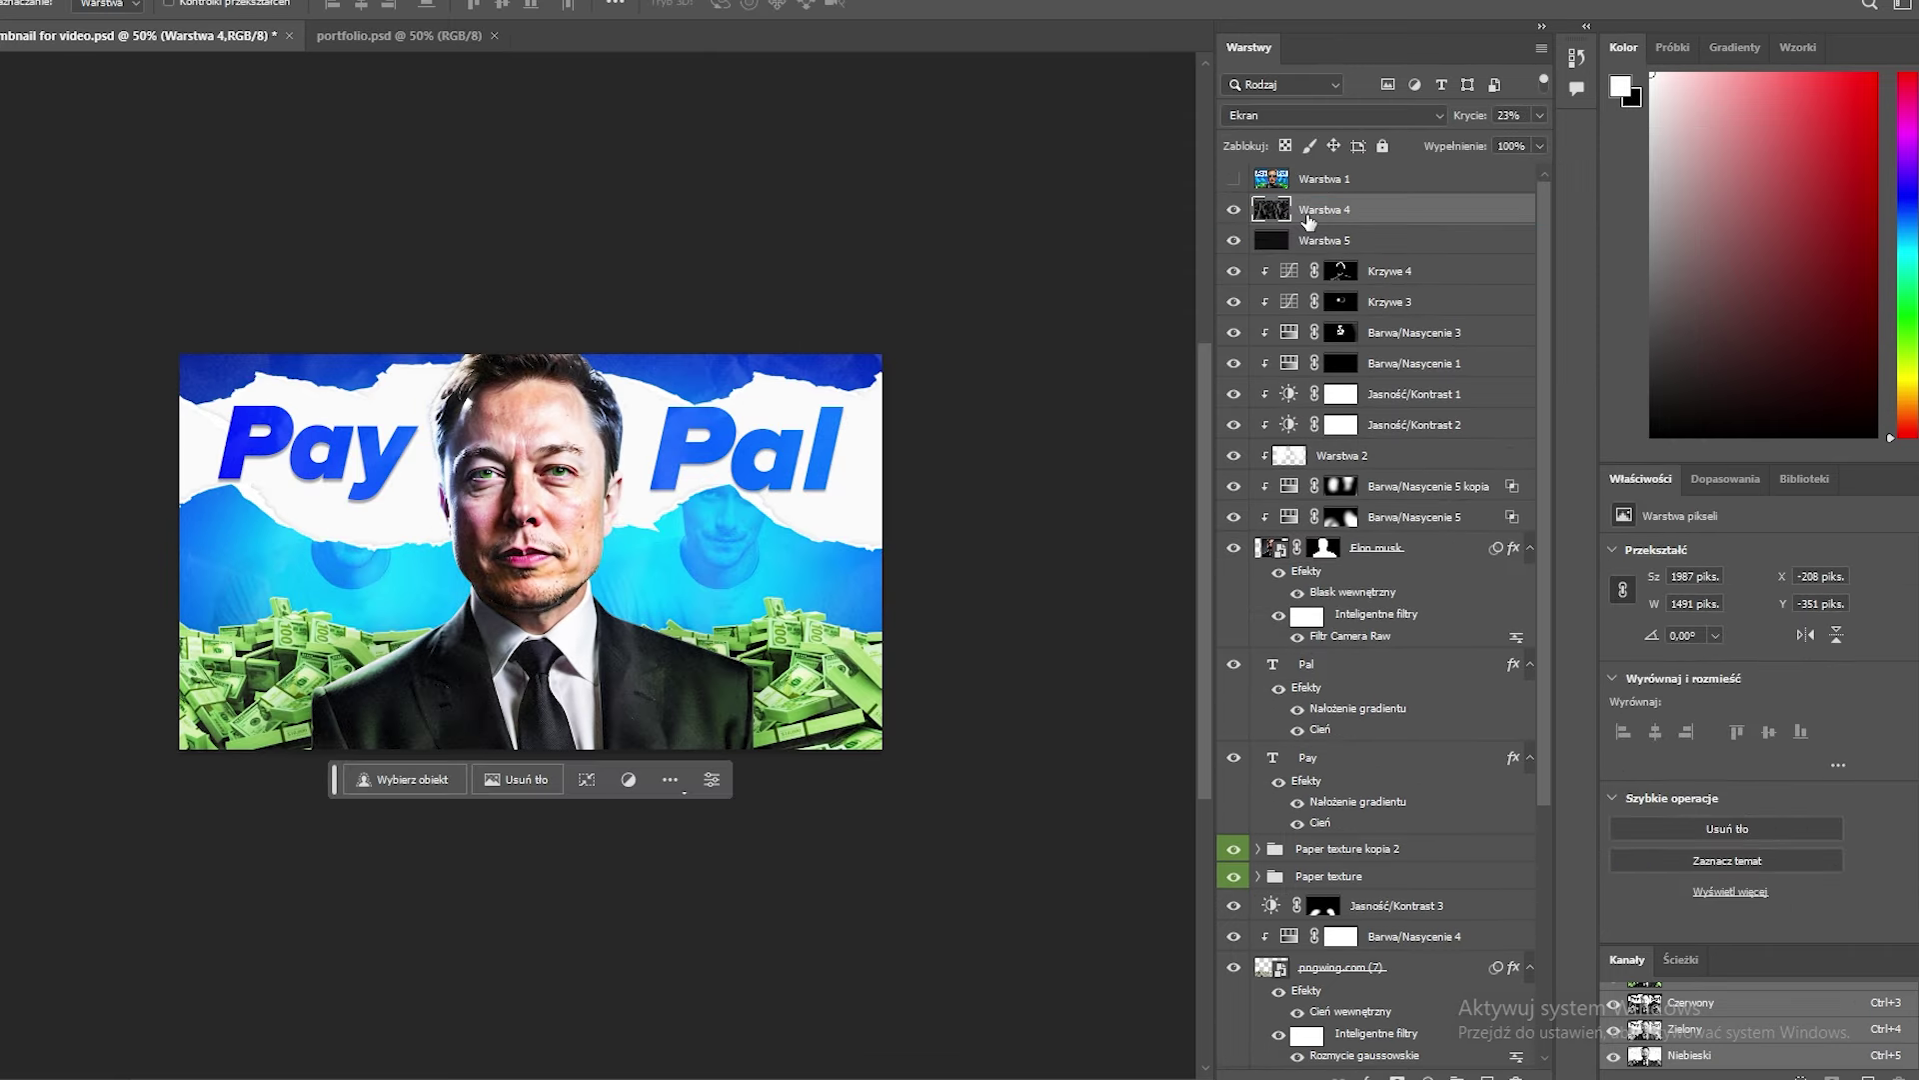
{"action": "left_click", "coordinate": [1235, 242]}
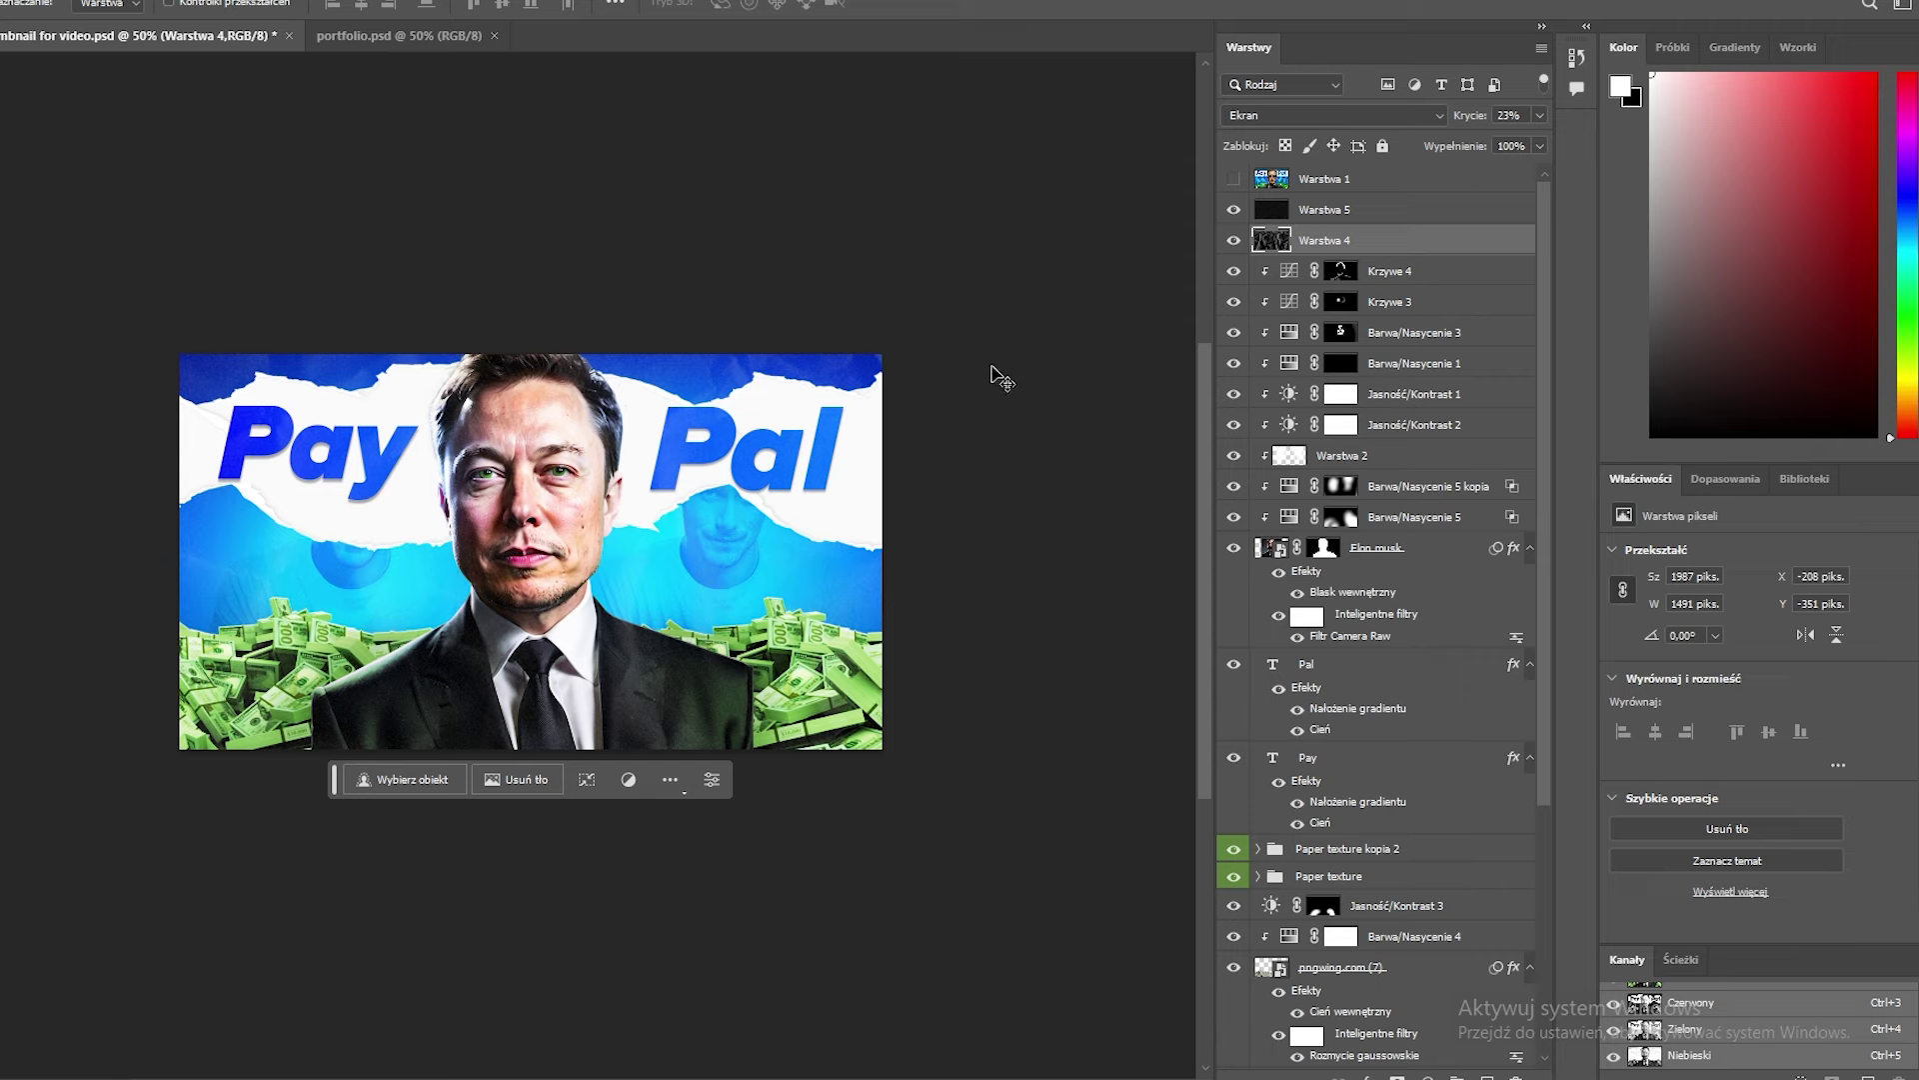
{"action": "left_click_drag", "start_coordinate": [955, 370], "coordinate": [978, 366]}
{"action": "left_click", "coordinate": [1231, 181]}
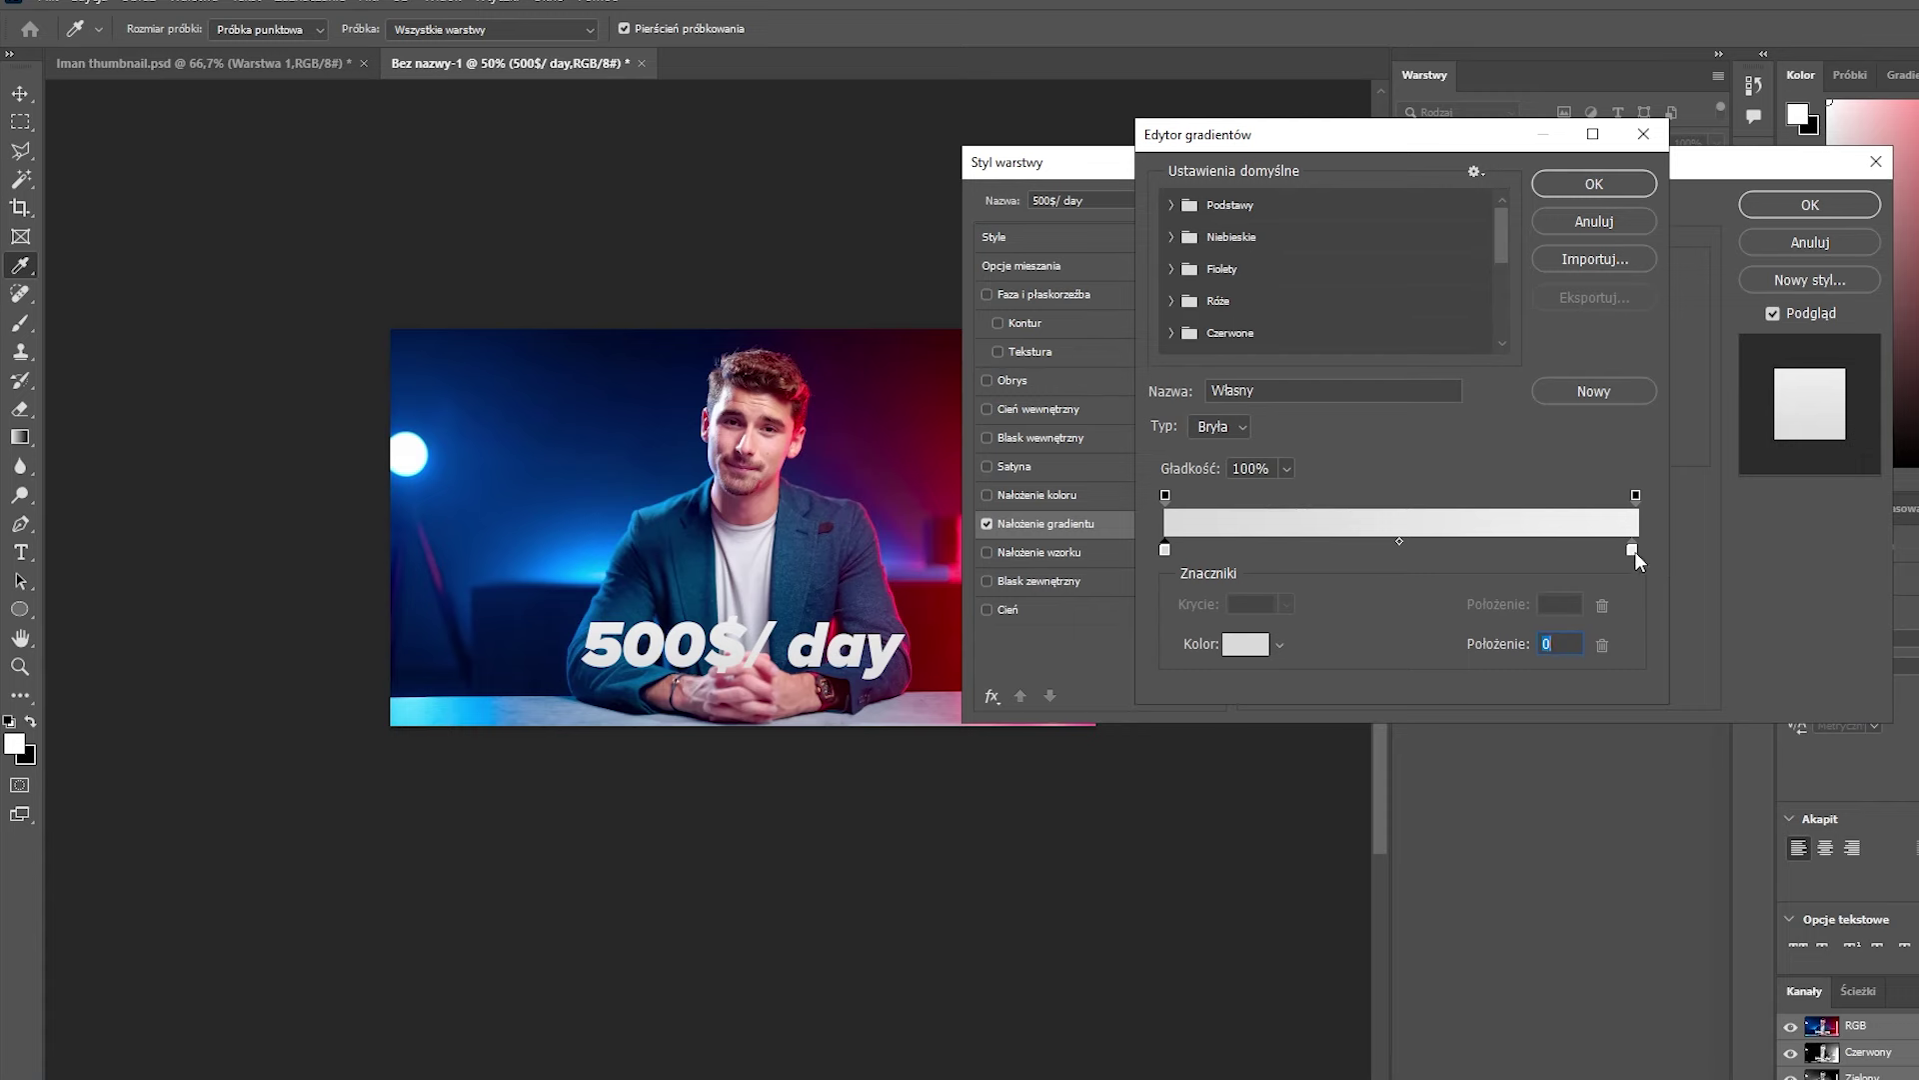
Step: Set the gradient overlay of the 500$/ day text to run from light grey to near white, shortening its range
{"action": "double_click", "coordinate": [1550, 549]}
{"action": "left_click", "coordinate": [1316, 244]}
{"action": "double_click", "coordinate": [1164, 549]}
{"action": "left_click", "coordinate": [1222, 244]}
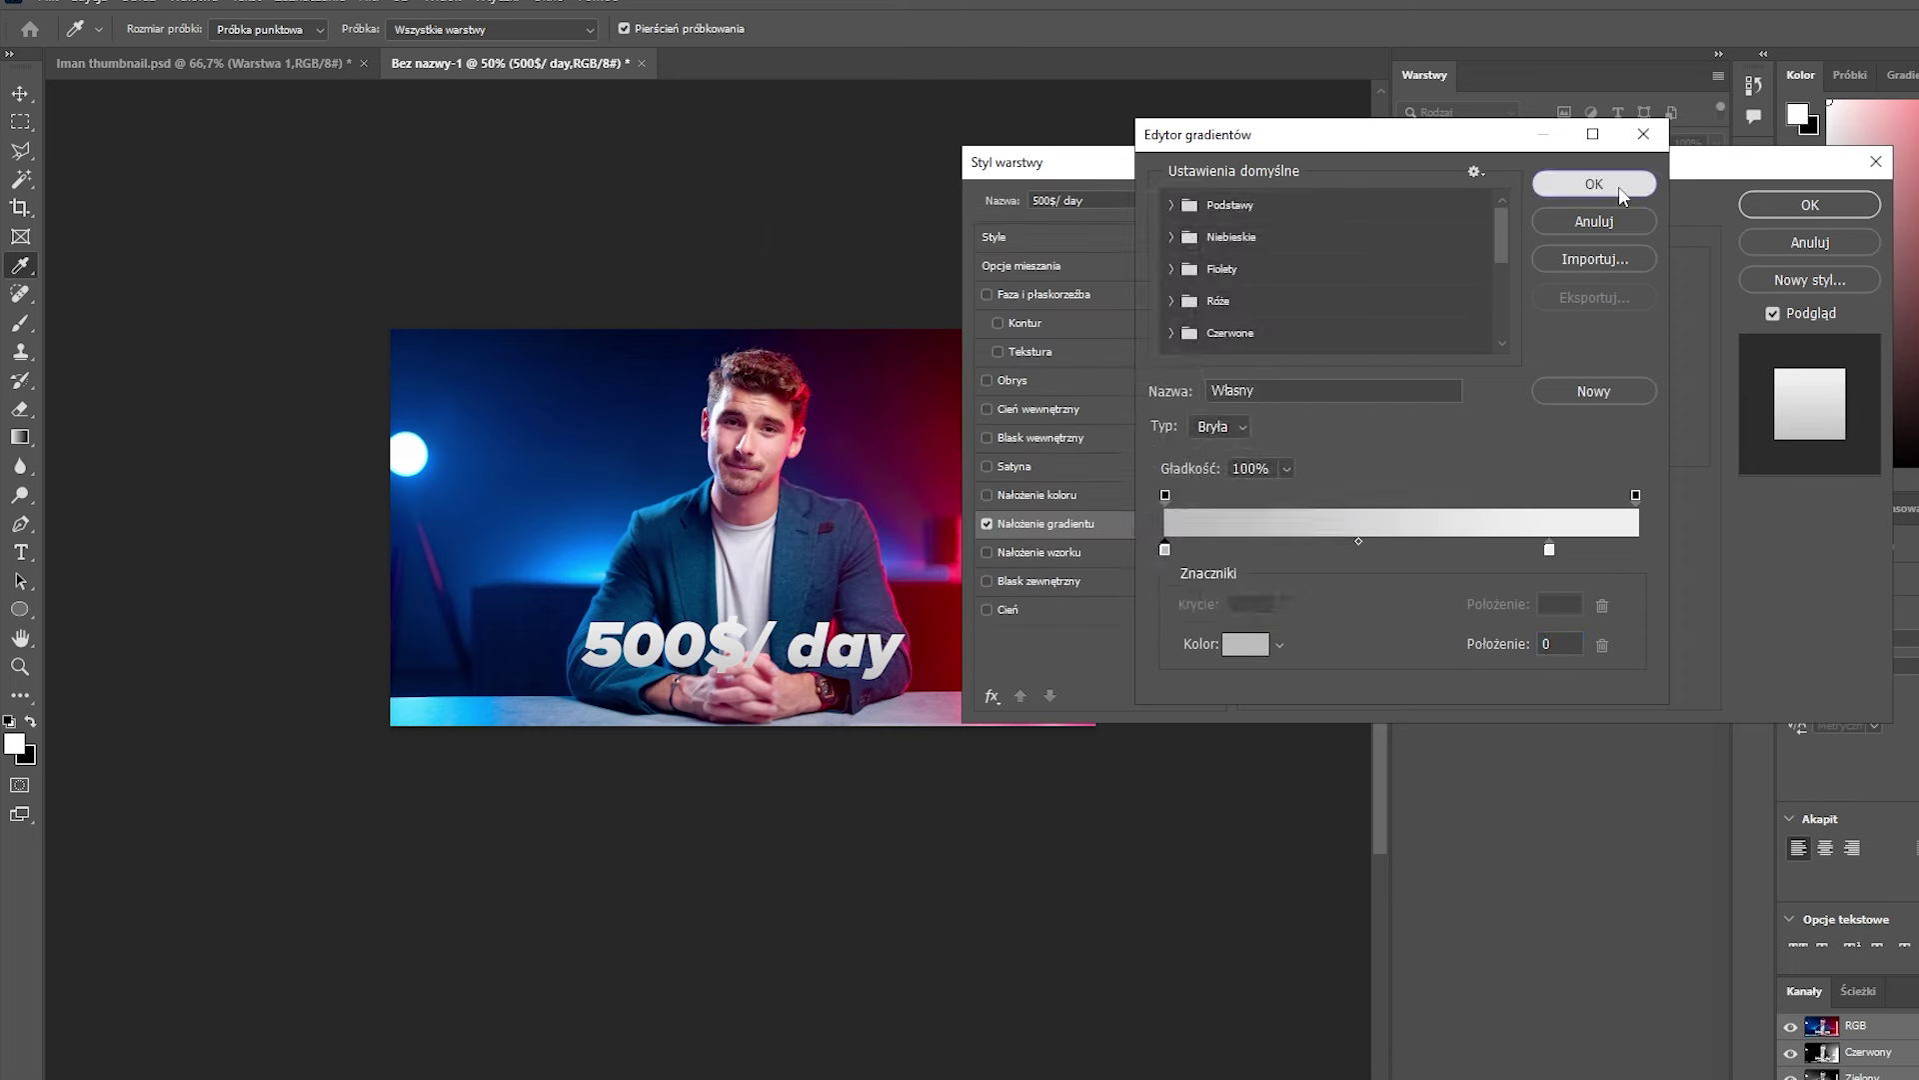
{"action": "left_click", "coordinate": [1593, 184]}
Step: Give the 500$/ day text a 10 px inner glow, an inner shadow and a drop shadow at 41% opacity
{"action": "left_click", "coordinate": [1108, 445]}
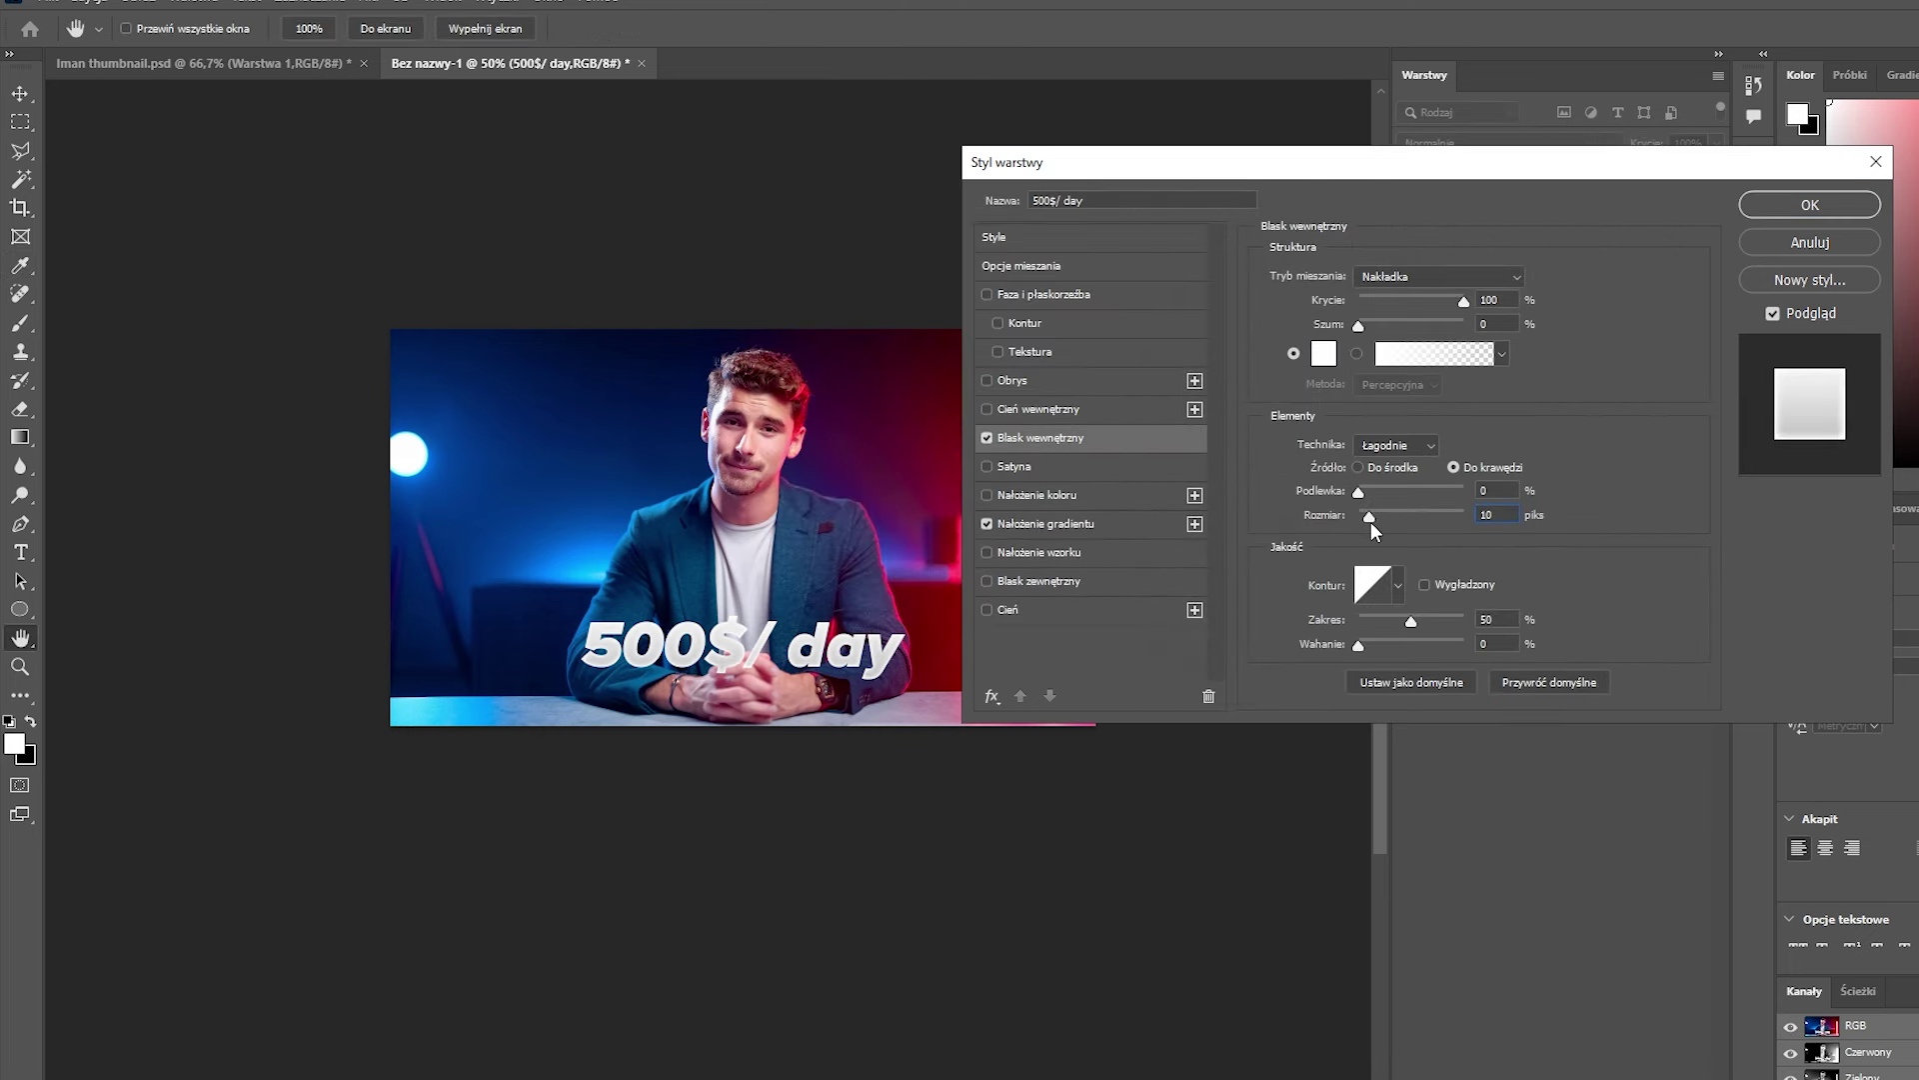
{"action": "left_click", "coordinate": [1091, 411]}
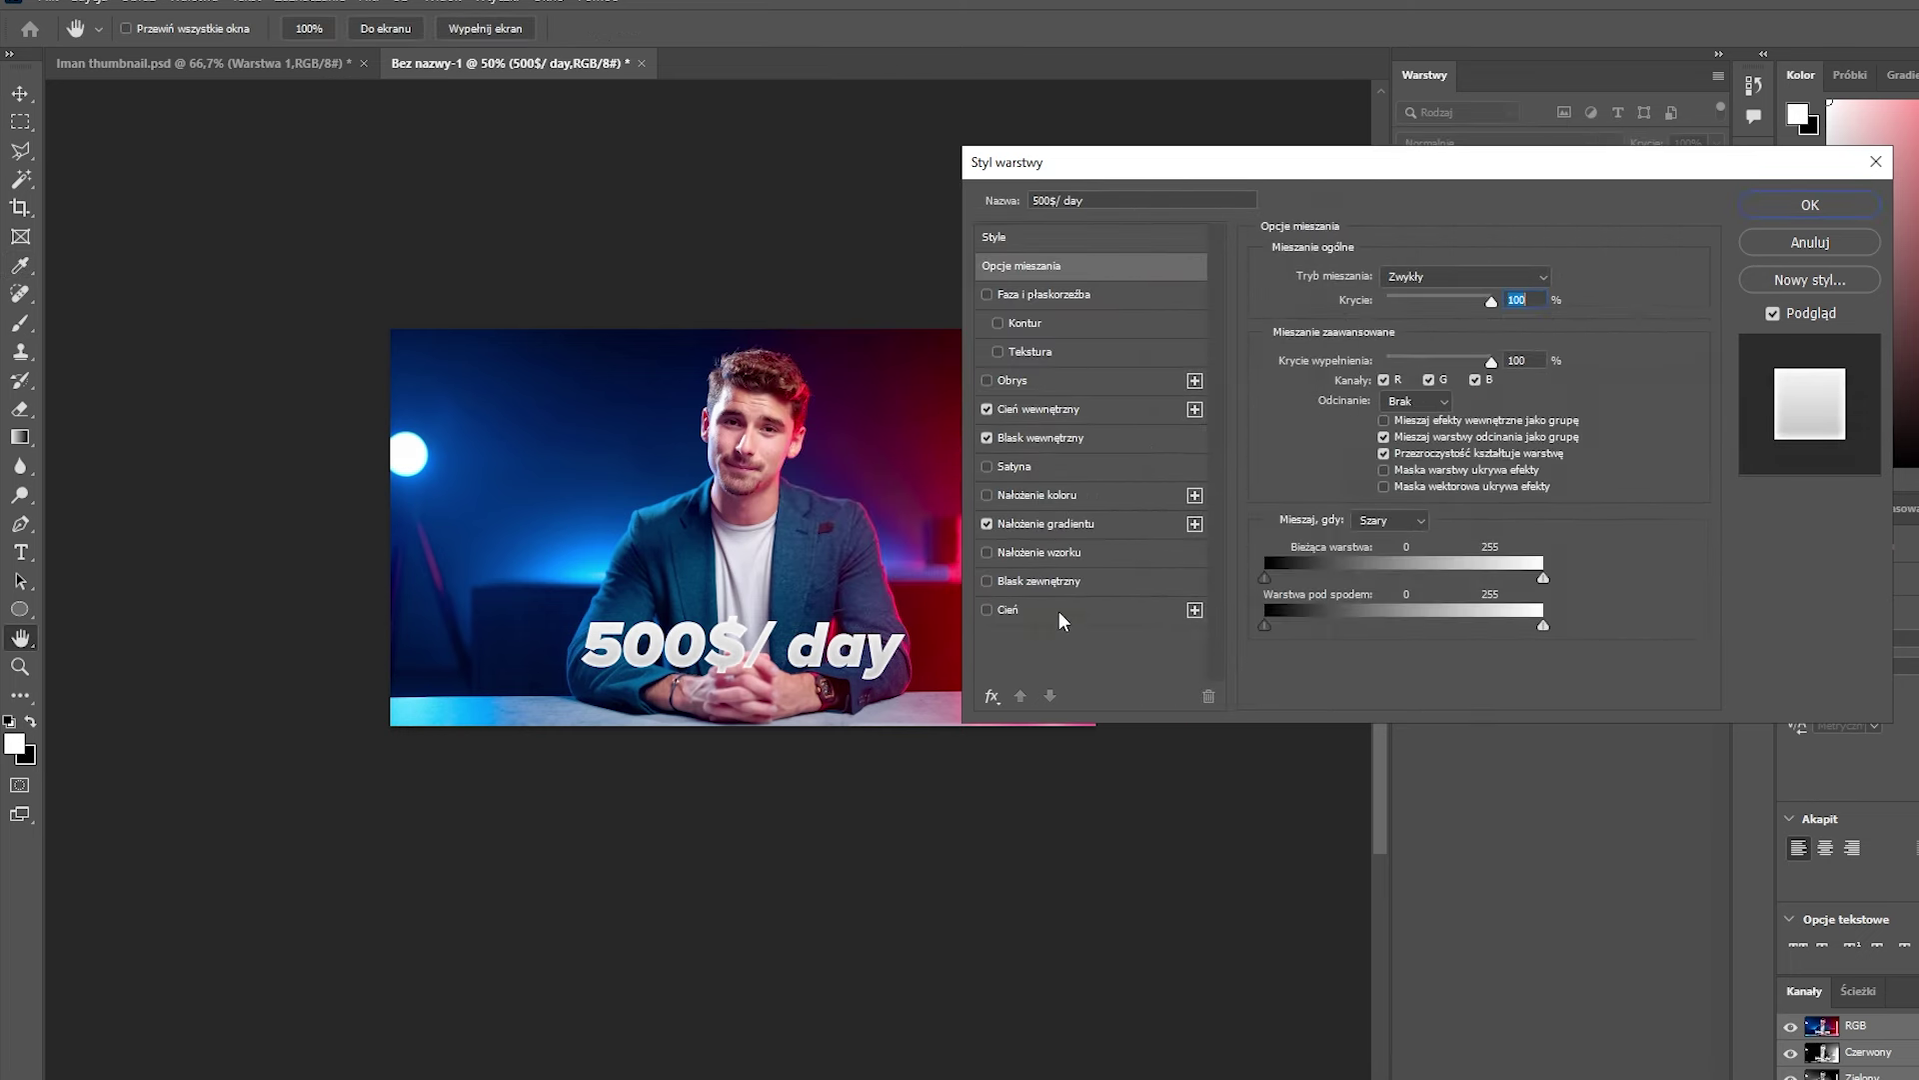
{"action": "left_click", "coordinate": [1060, 613]}
{"action": "left_click_drag", "start_coordinate": [1421, 305], "coordinate": [1399, 307]}
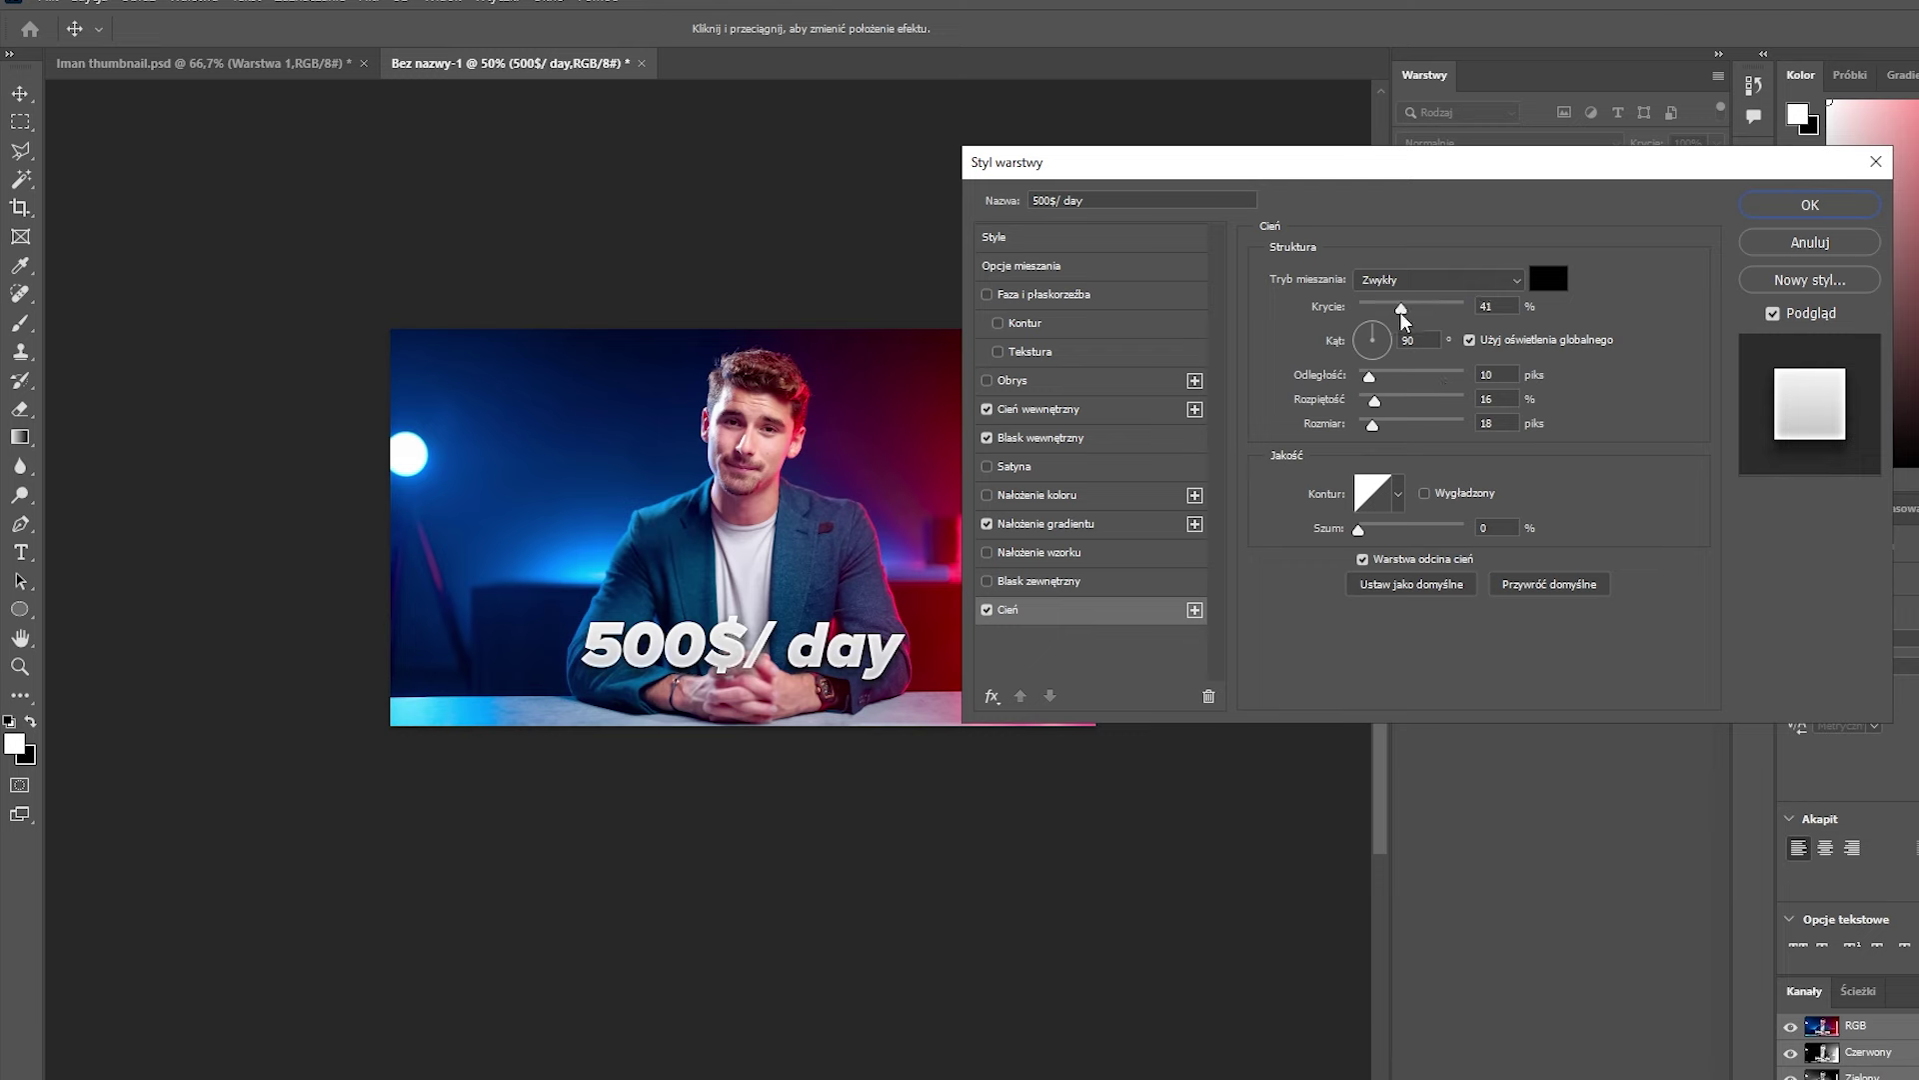
{"action": "left_click", "coordinate": [1429, 280]}
{"action": "left_click", "coordinate": [1400, 362]}
{"action": "left_click", "coordinate": [1757, 214]}
Step: Move the 500$/ day text slightly up and centre it horizontally over the man's hands
{"action": "key", "text": "ctrl+plus"}
{"action": "key", "text": "ctrl+t"}
{"action": "left_click_drag", "start_coordinate": [822, 657], "coordinate": [807, 626]}
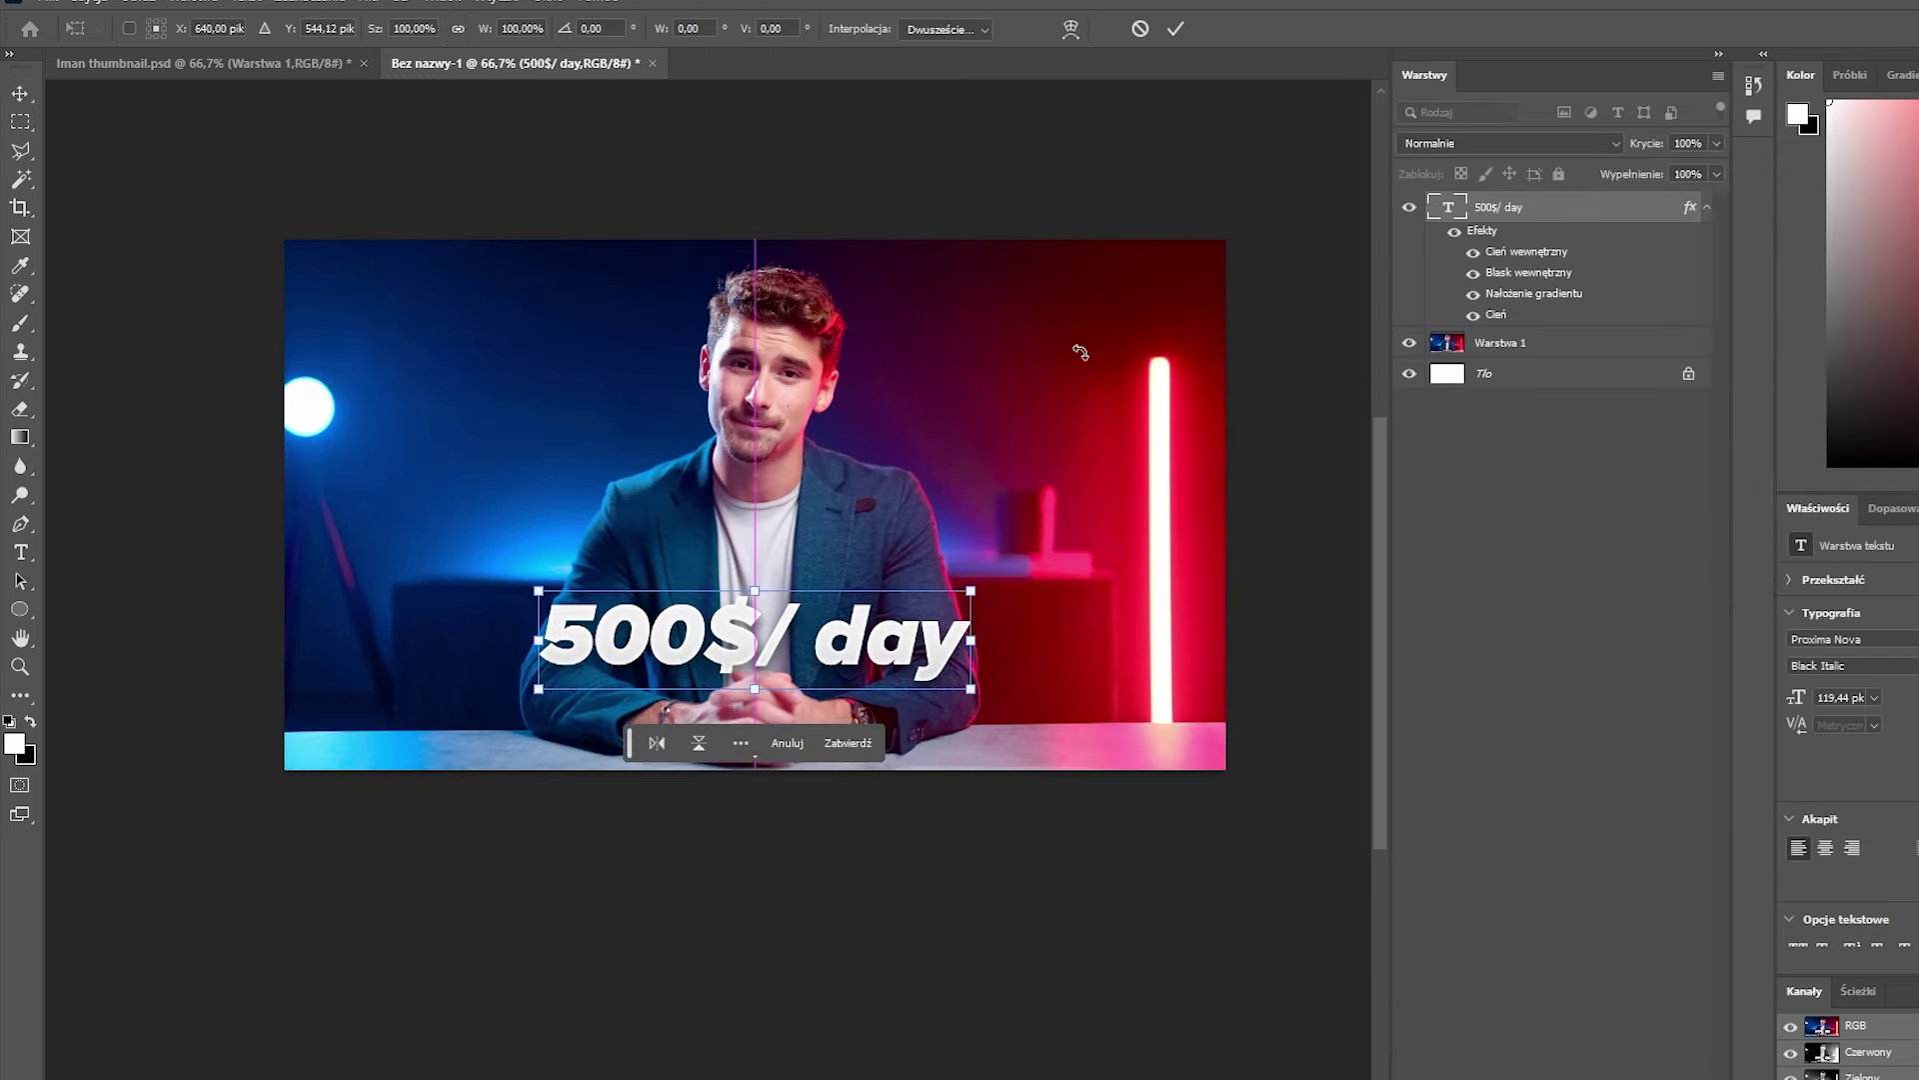
{"action": "left_click", "coordinate": [1175, 29]}
{"action": "key", "text": "ctrl+minus"}
{"action": "key", "text": "ctrl+minus"}
{"action": "key", "text": "ctrl+plus"}
{"action": "key", "text": "ctrl+plus"}
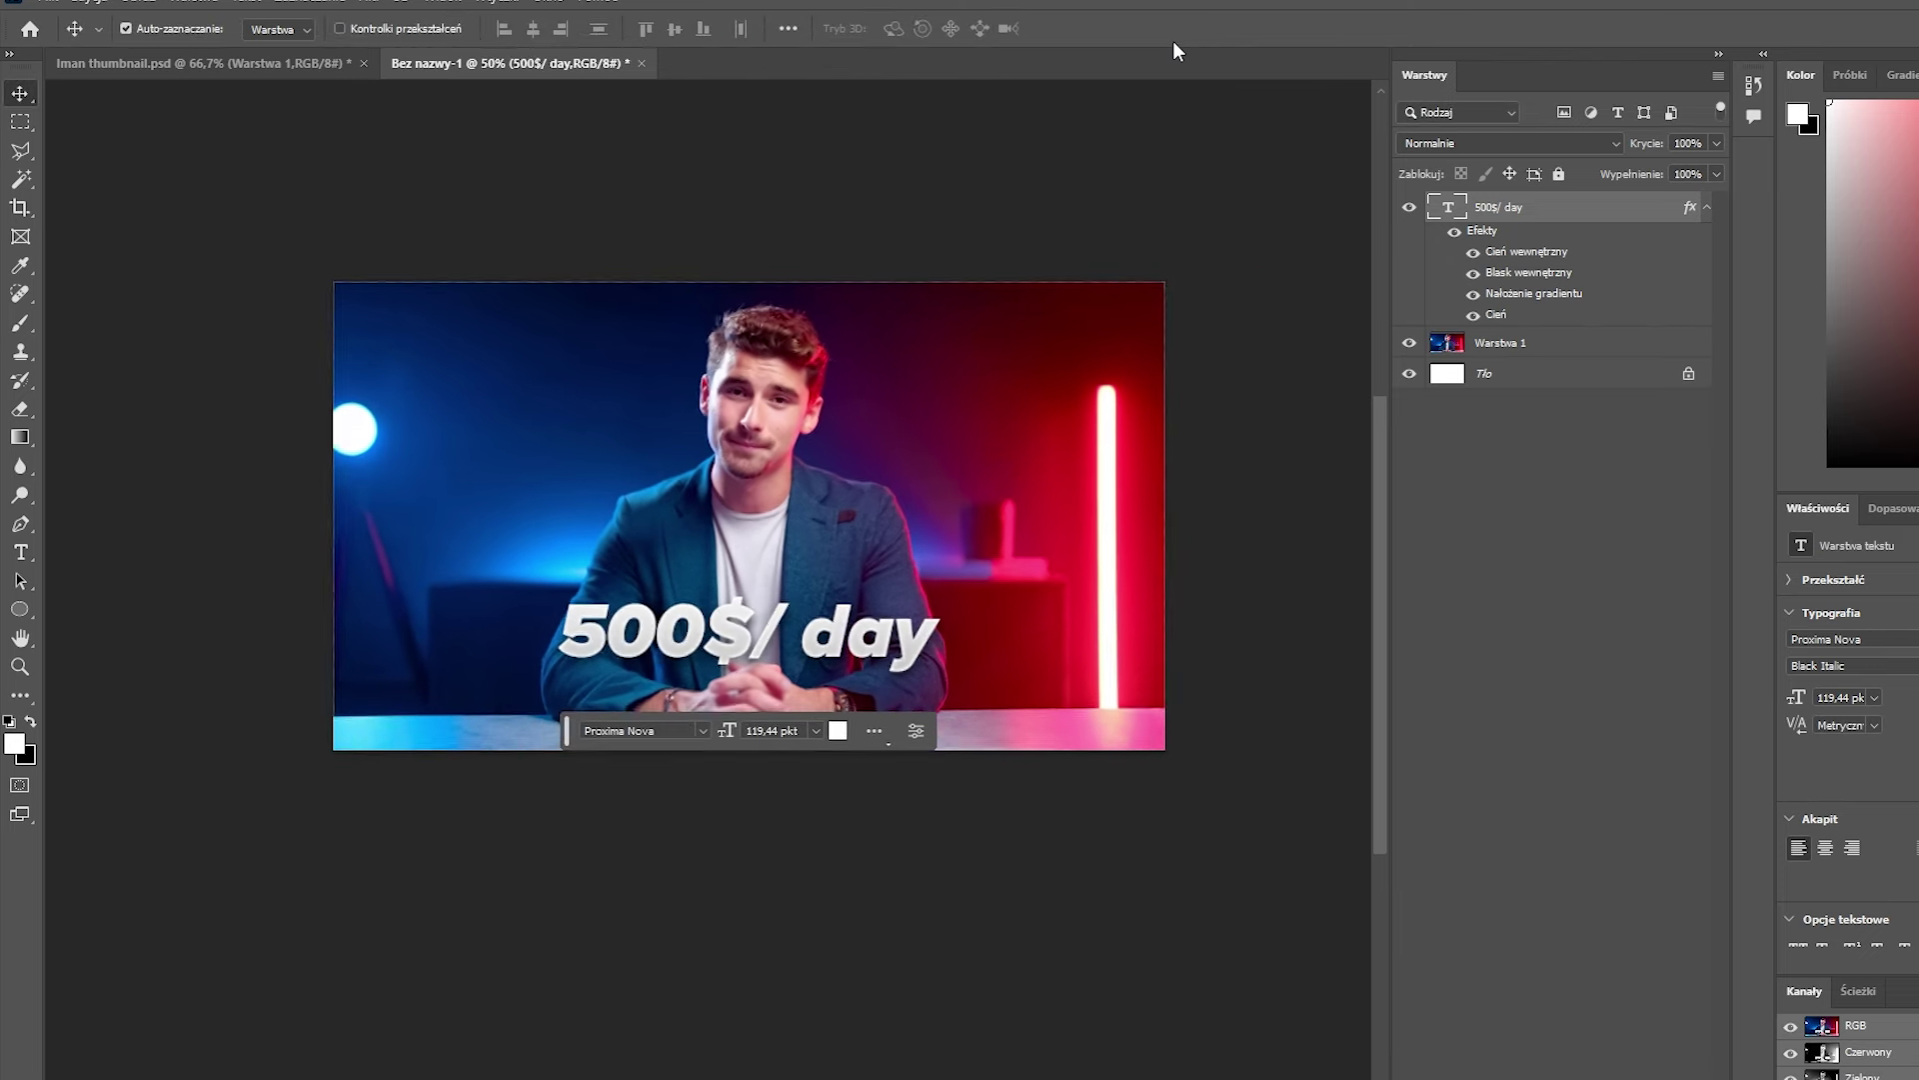
{"action": "left_click_drag", "start_coordinate": [912, 572], "coordinate": [909, 553]}
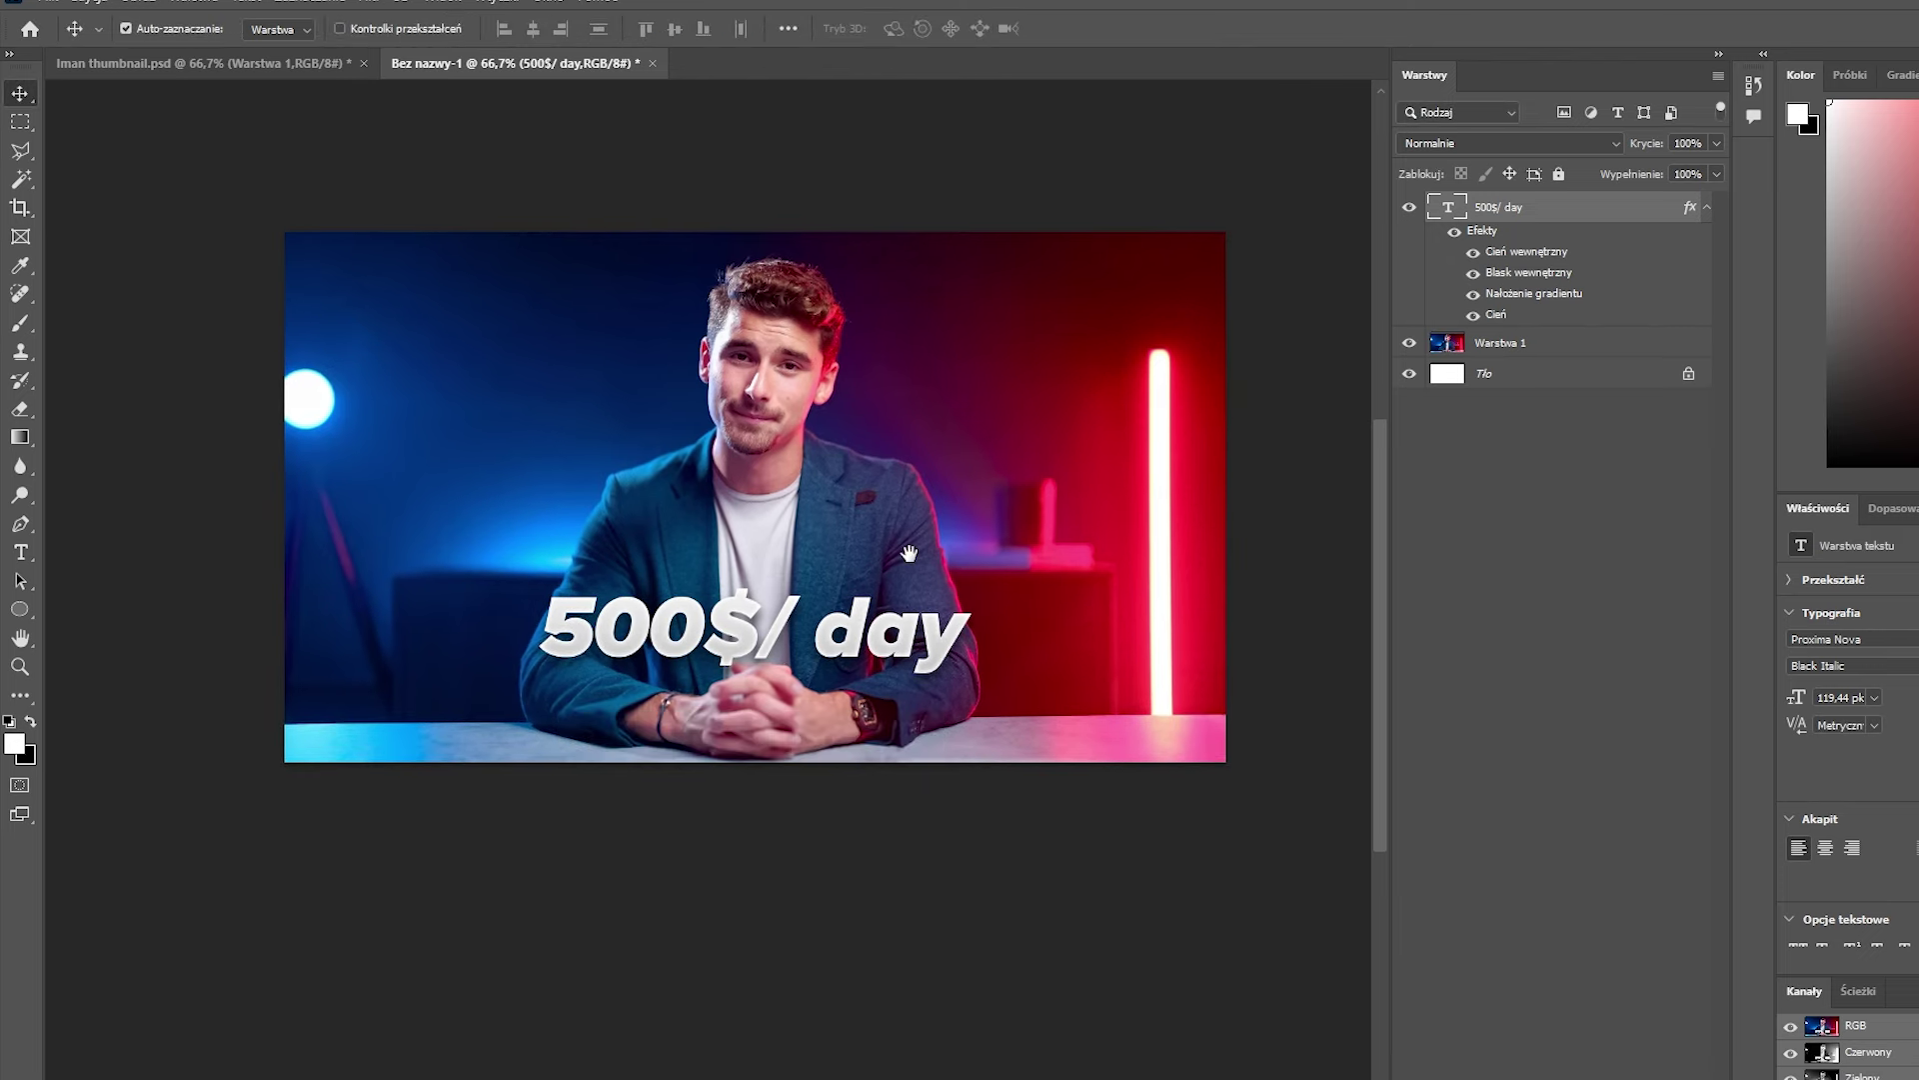
Step: Draw a white 124 px square beside the man's head with no stroke and 30 px rounded corners
{"action": "left_click", "coordinate": [20, 609]}
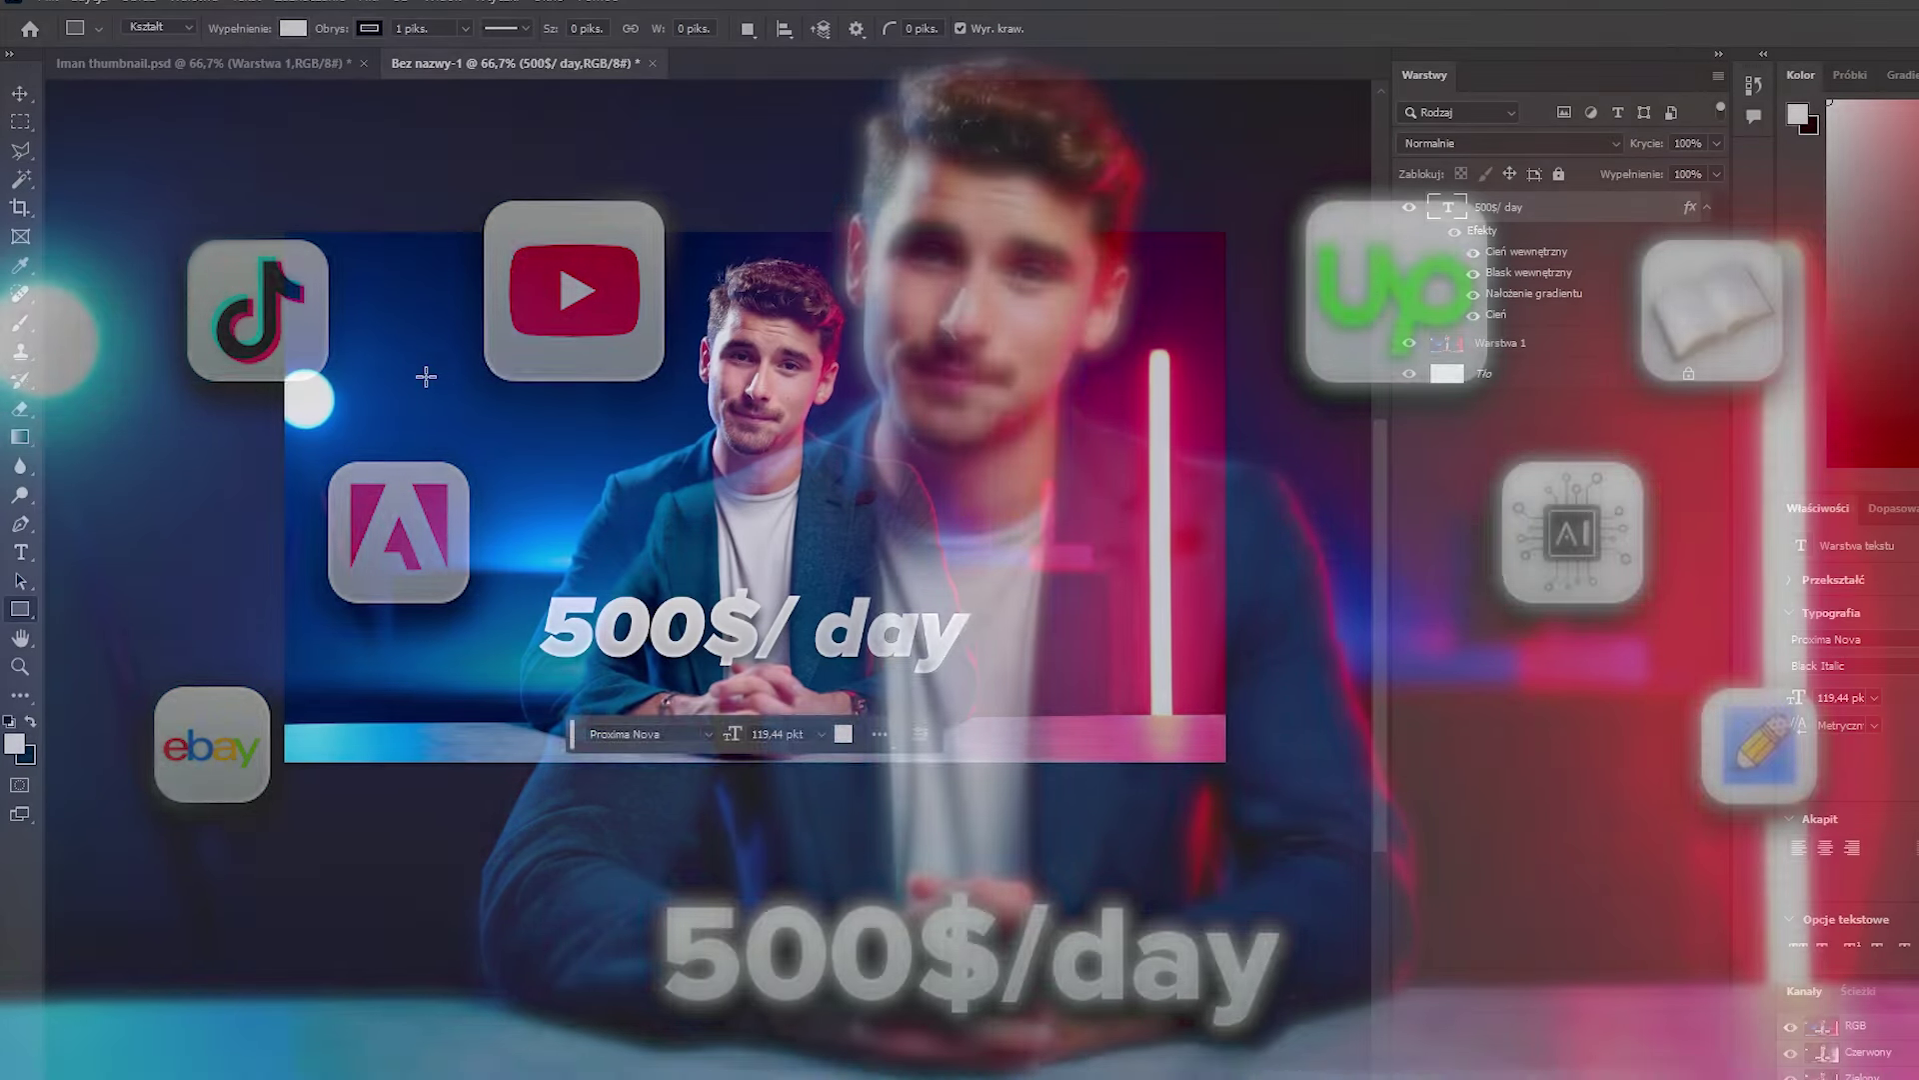
{"action": "left_click_drag", "start_coordinate": [426, 376], "coordinate": [514, 467]}
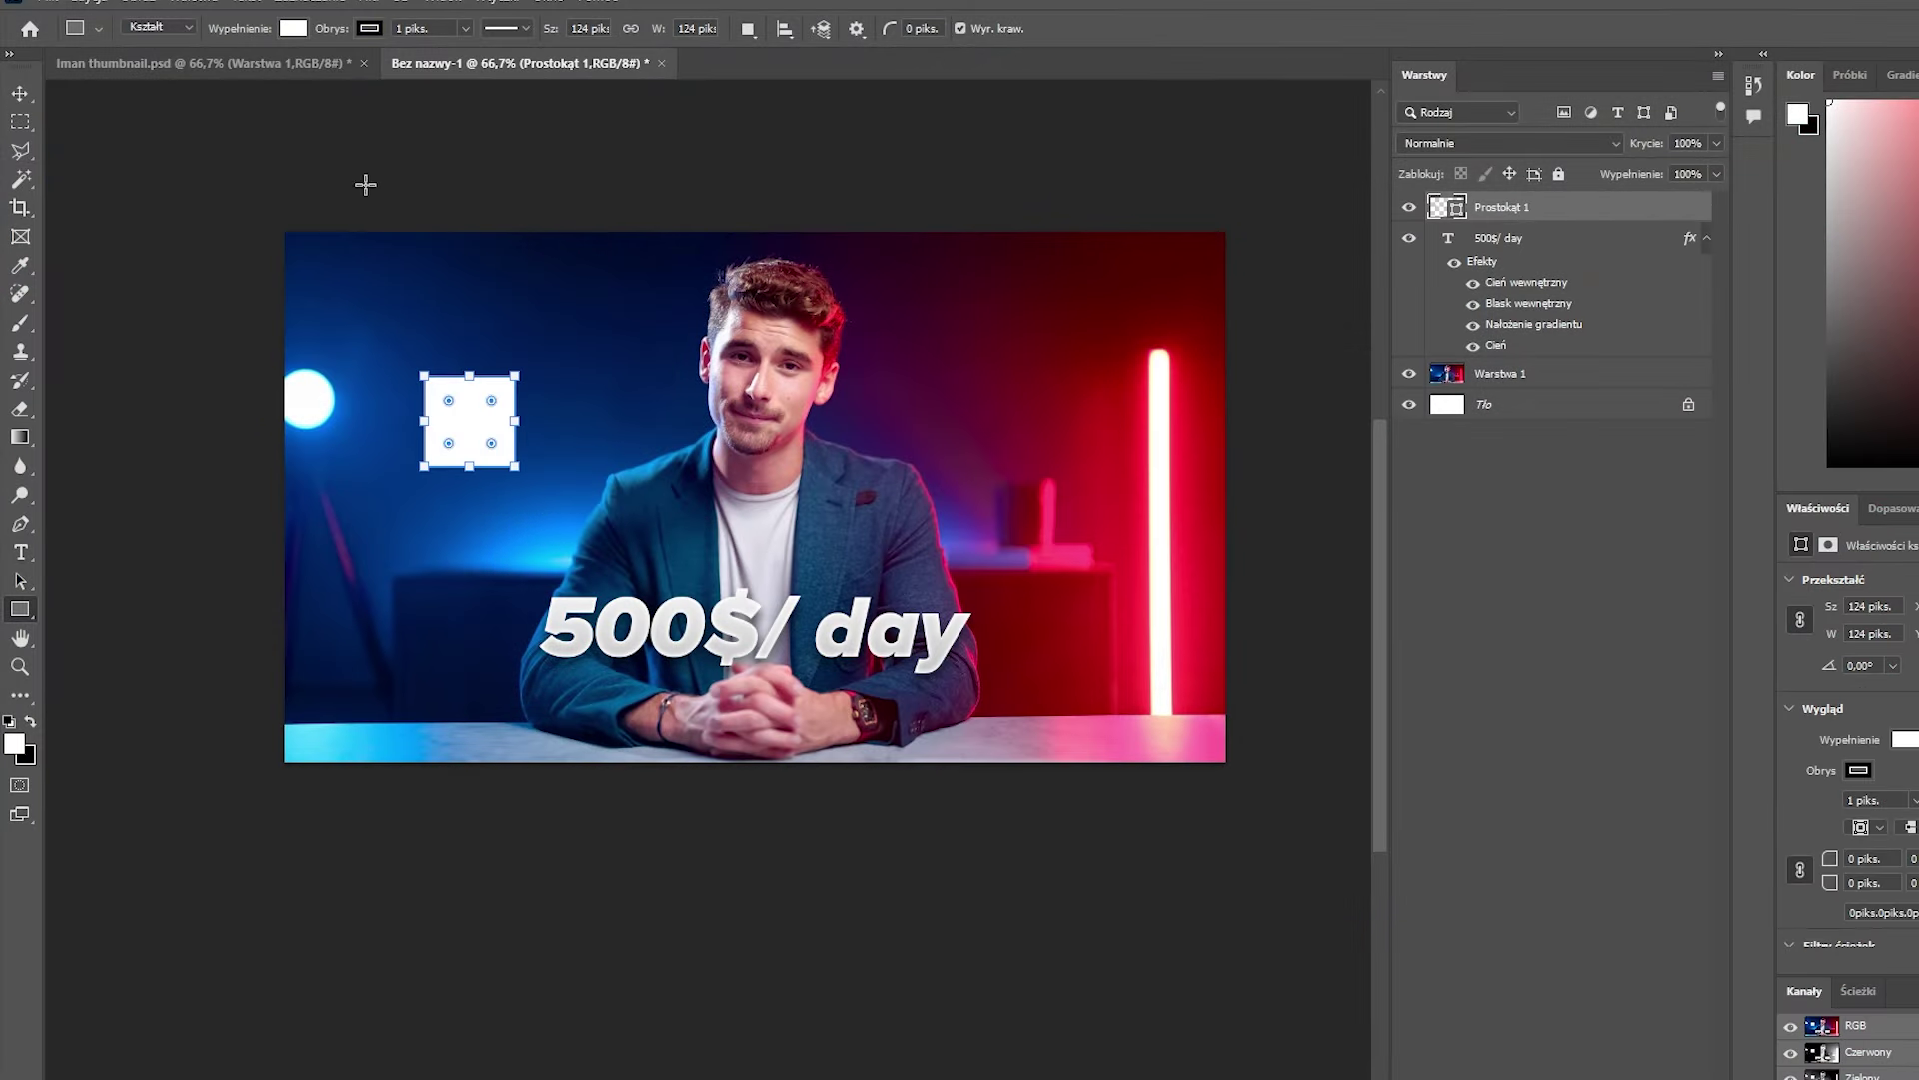
{"action": "left_click", "coordinate": [375, 28]}
{"action": "left_click", "coordinate": [1850, 859]}
Step: Add a light grey gradient overlay and a 10 px inner glow to the rounded square
{"action": "double_click", "coordinate": [1588, 218]}
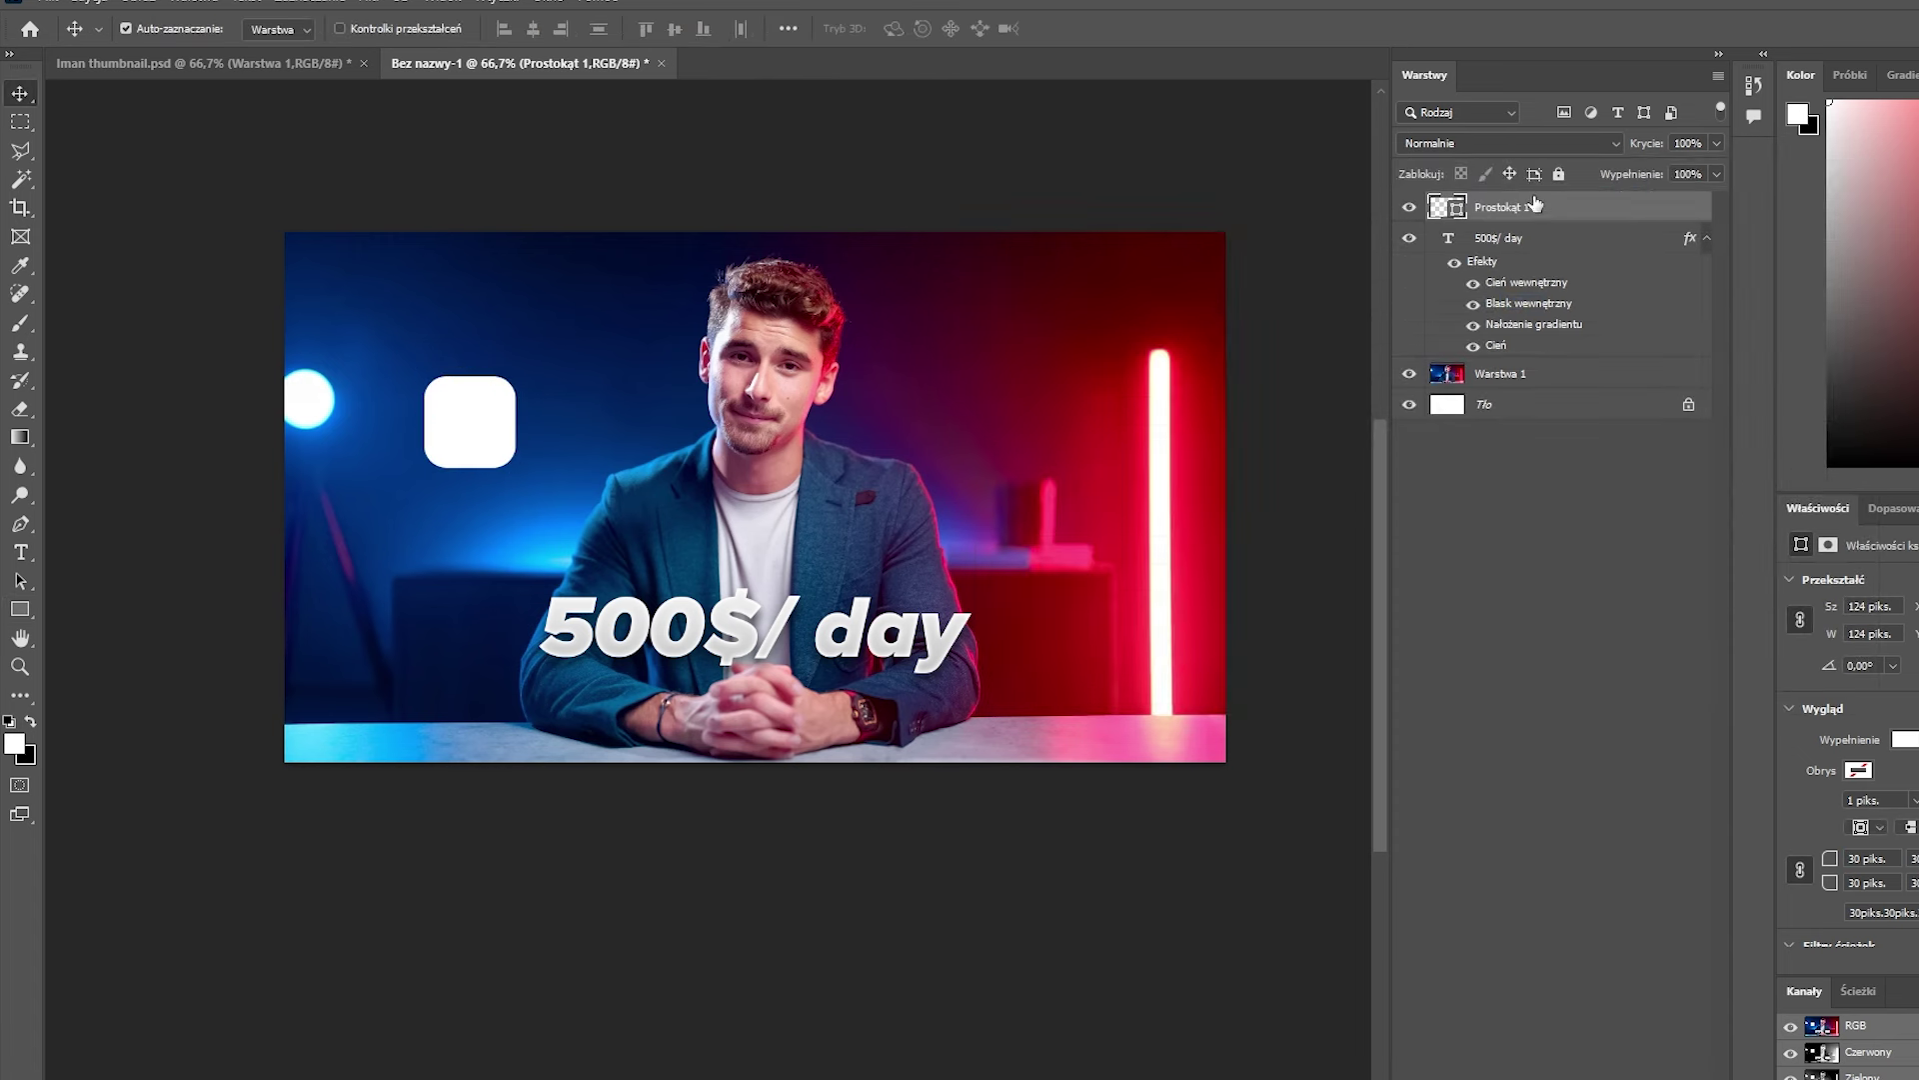
{"action": "double_click", "coordinate": [1600, 207]}
{"action": "left_click", "coordinate": [987, 495]}
{"action": "left_click", "coordinate": [1064, 438]}
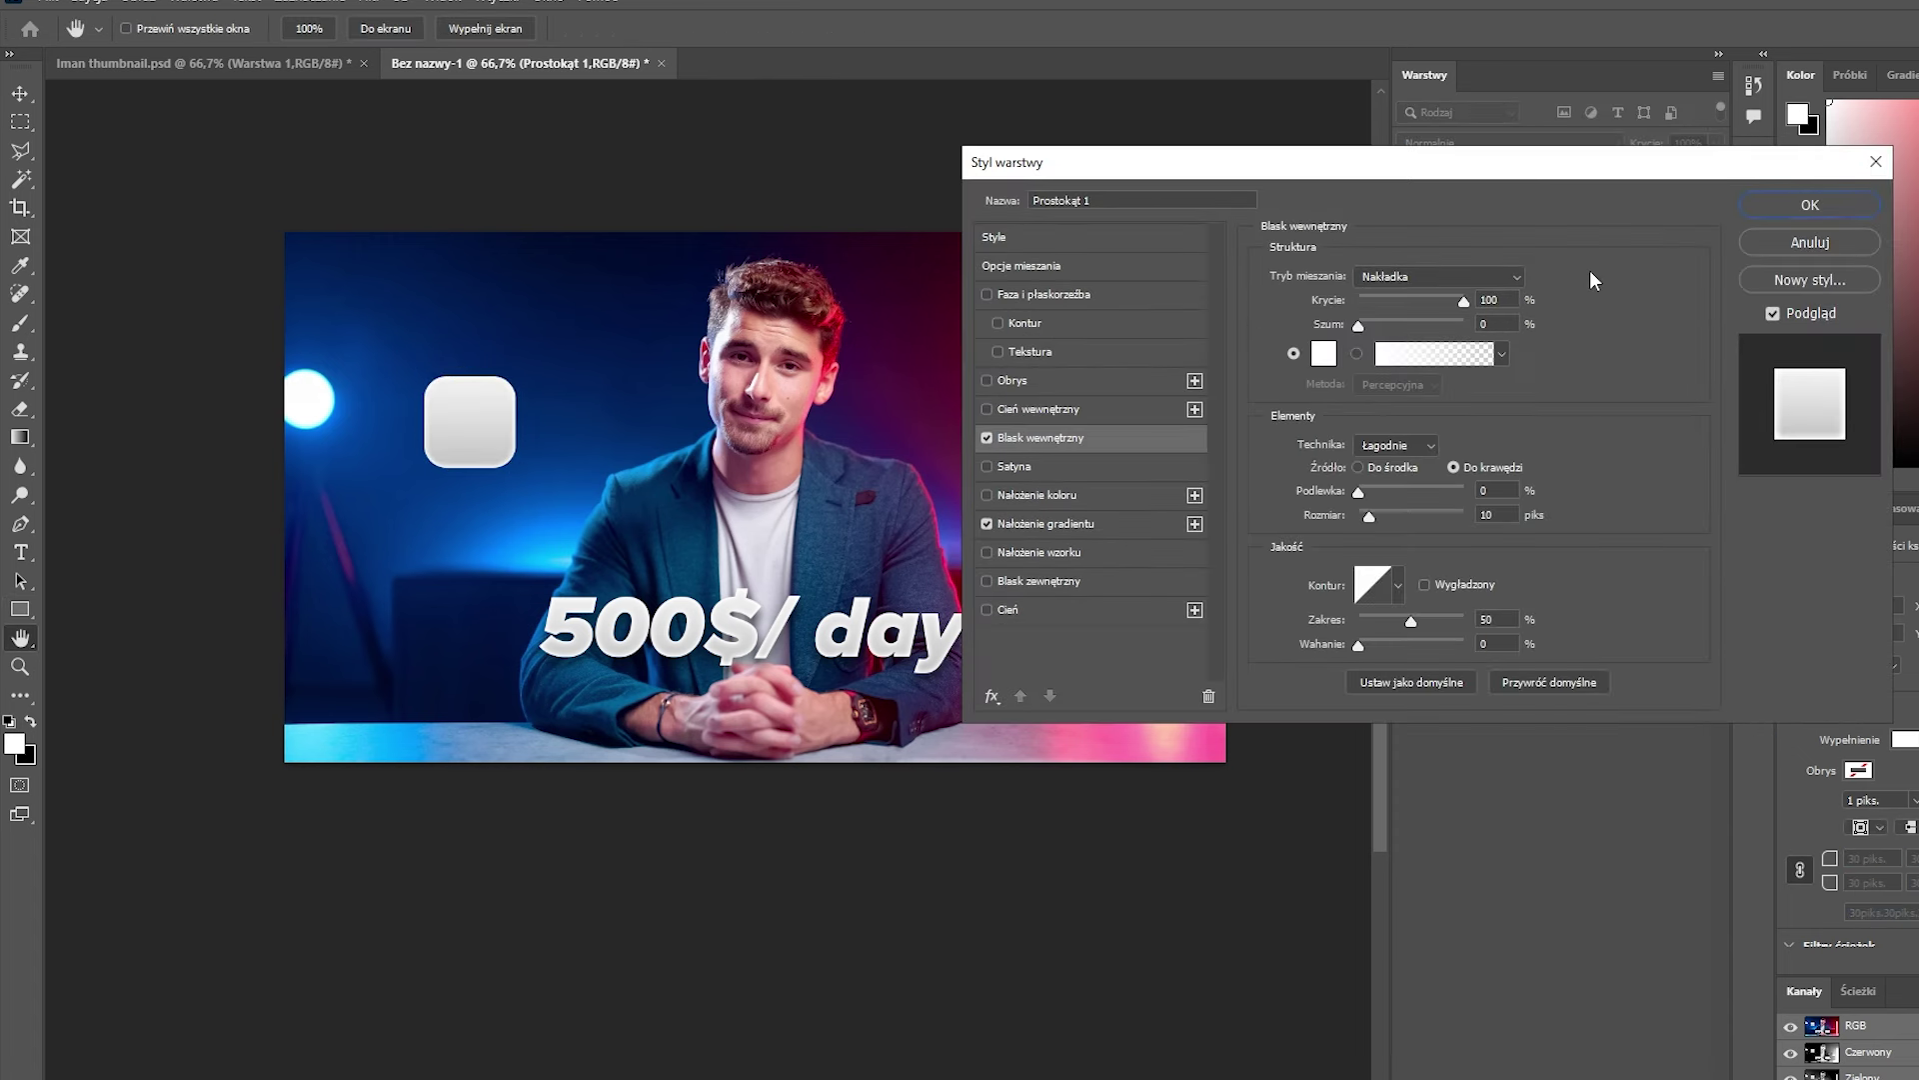
{"action": "left_click", "coordinate": [1060, 408]}
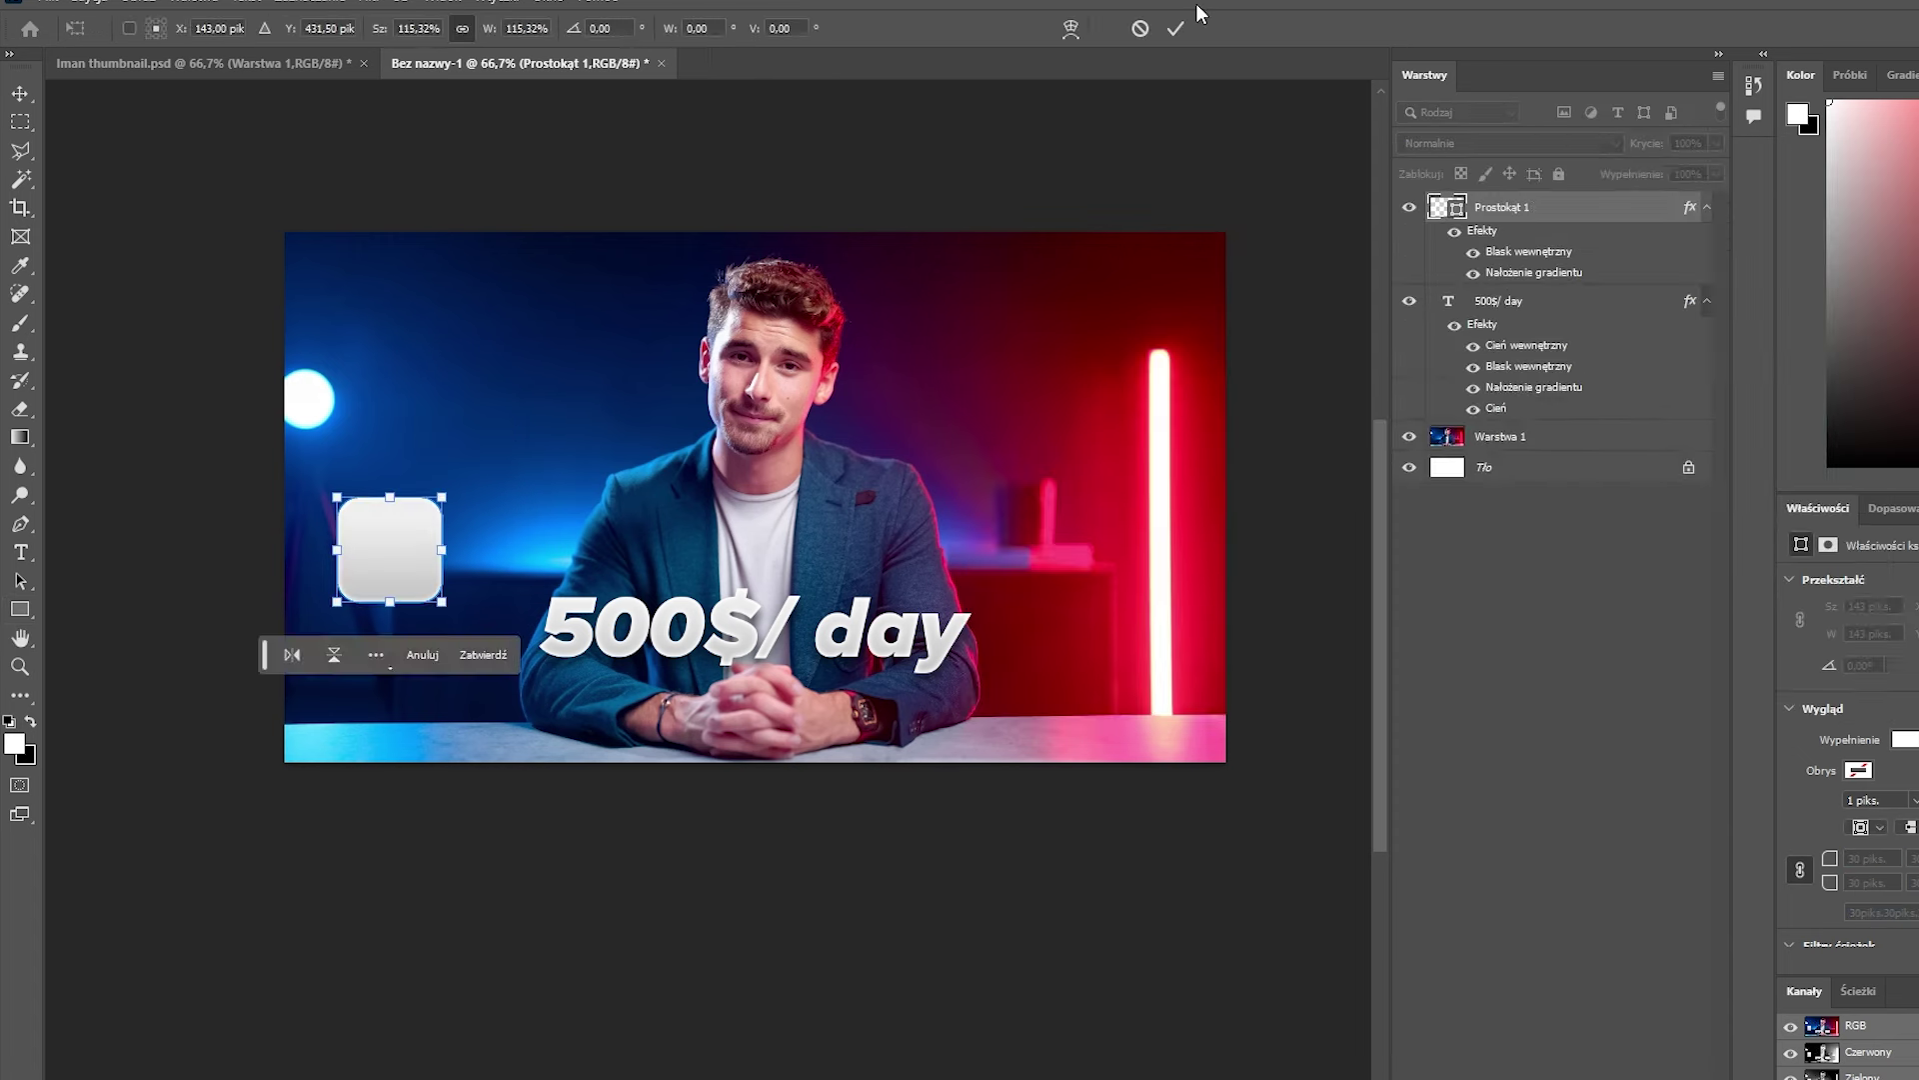
Step: Duplicate the rounded square and scale the squares to different sizes on the blue side of the photo
{"action": "left_click_drag", "start_coordinate": [390, 549], "coordinate": [571, 431]}
{"action": "left_click", "coordinate": [406, 574]}
{"action": "key", "text": "ctrl+t"}
{"action": "key", "text": "Return"}
{"action": "key", "text": "ctrl+t"}
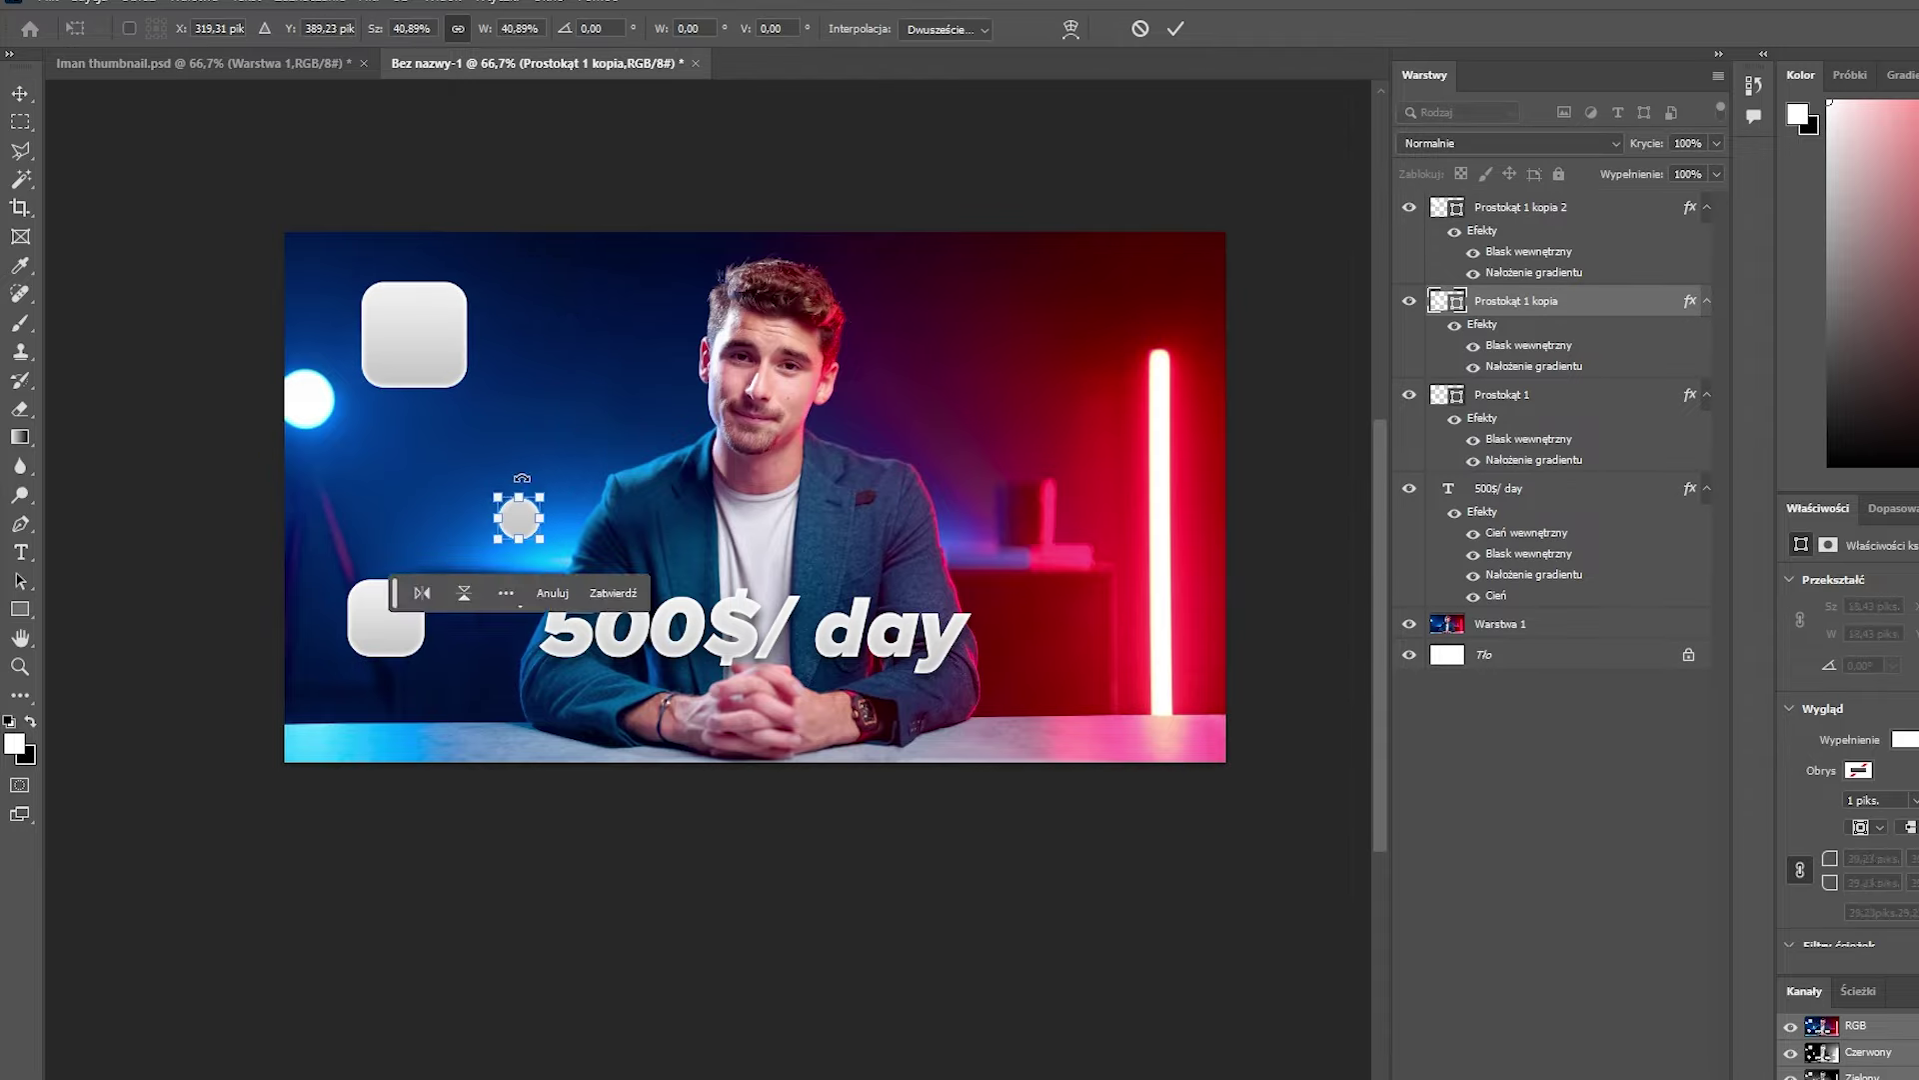
{"action": "key", "text": "Return"}
{"action": "key", "text": "ctrl+t"}
Step: Copy the layer style of Prostokąt 1 kopia 3 in Iman thumbnail.psd and paste it onto the top square in Bez nazwy-1
{"action": "left_click", "coordinate": [318, 65]}
{"action": "left_click", "coordinate": [436, 68]}
{"action": "left_click", "coordinate": [300, 64]}
{"action": "left_click", "coordinate": [1568, 415]}
{"action": "right_click", "coordinate": [1606, 441]}
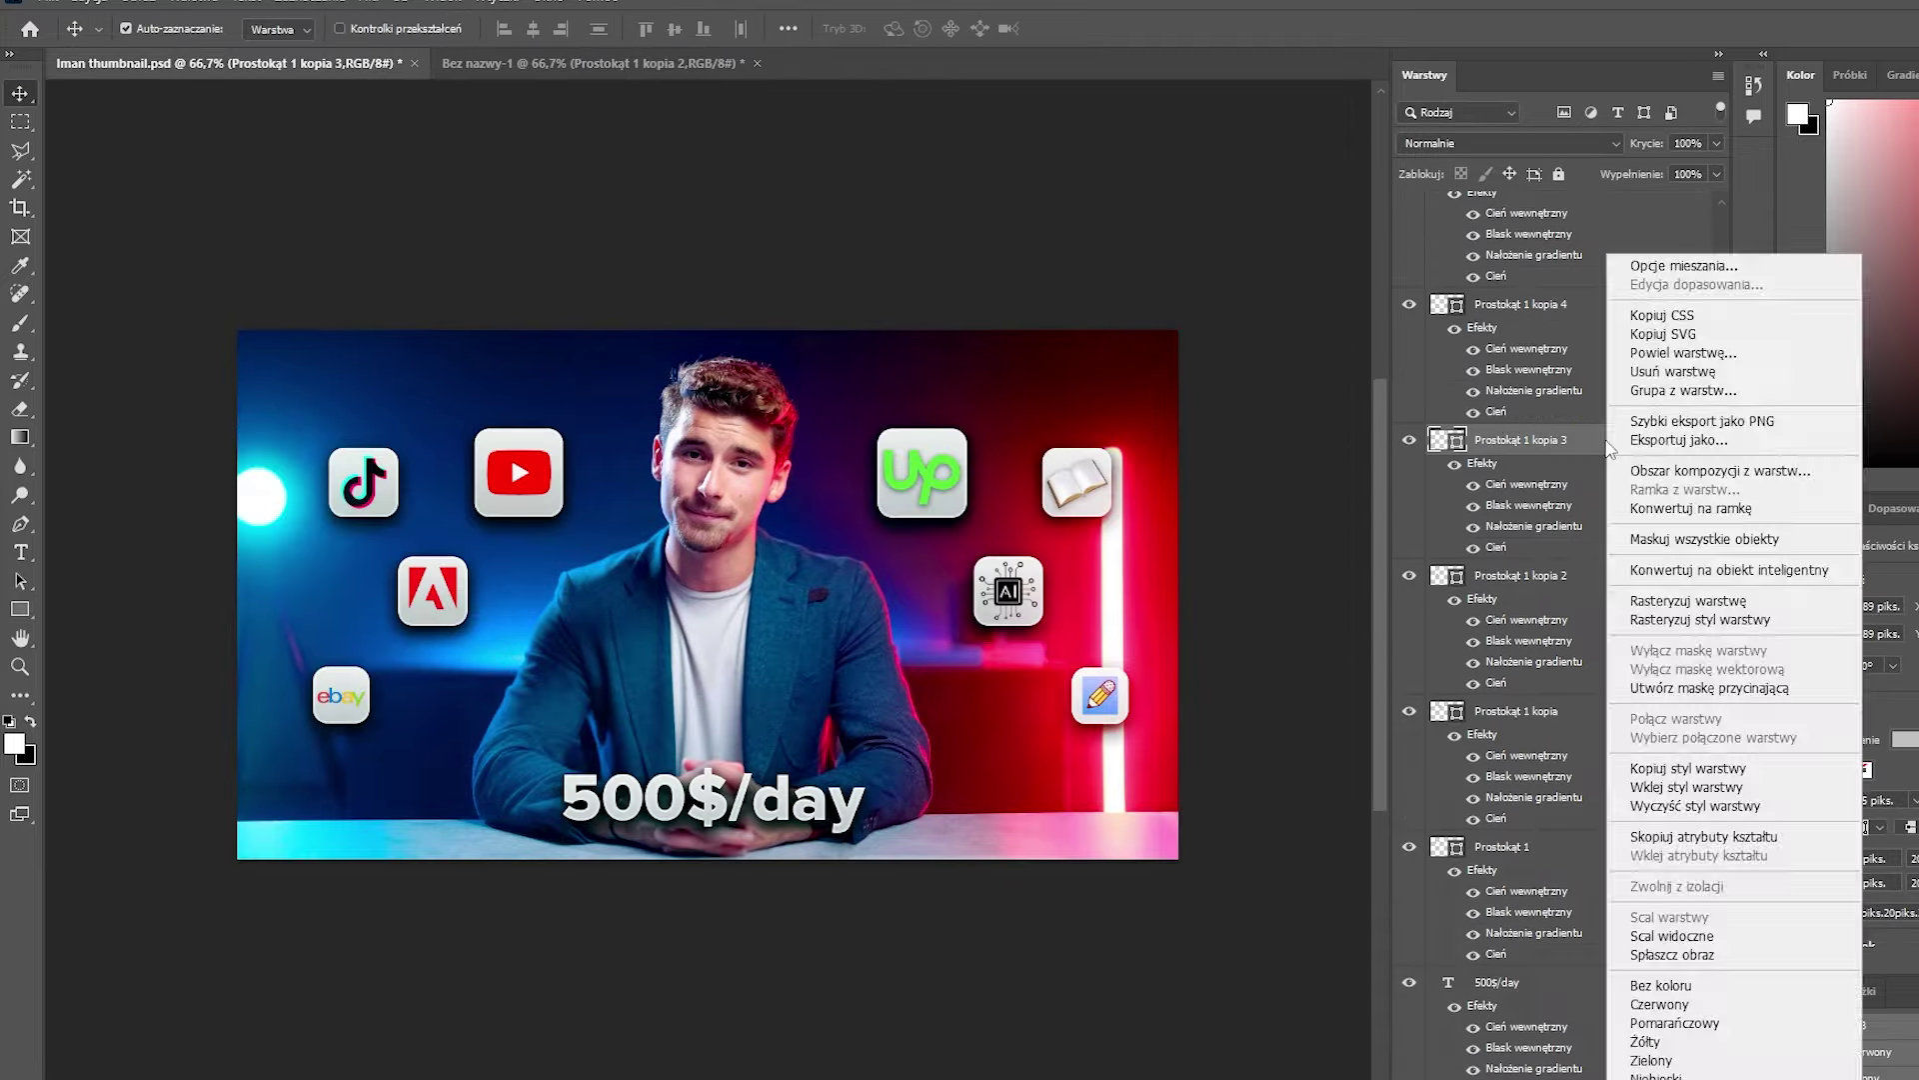
{"action": "left_click", "coordinate": [1689, 769]}
{"action": "left_click", "coordinate": [560, 64]}
{"action": "right_click", "coordinate": [1611, 208]}
{"action": "left_click", "coordinate": [1689, 741]}
Step: Review the effect settings in the rounded square's pasted layer style
{"action": "double_click", "coordinate": [1642, 208]}
{"action": "left_click", "coordinate": [1052, 441]}
{"action": "left_click", "coordinate": [1052, 512]}
{"action": "left_click", "coordinate": [1053, 570]}
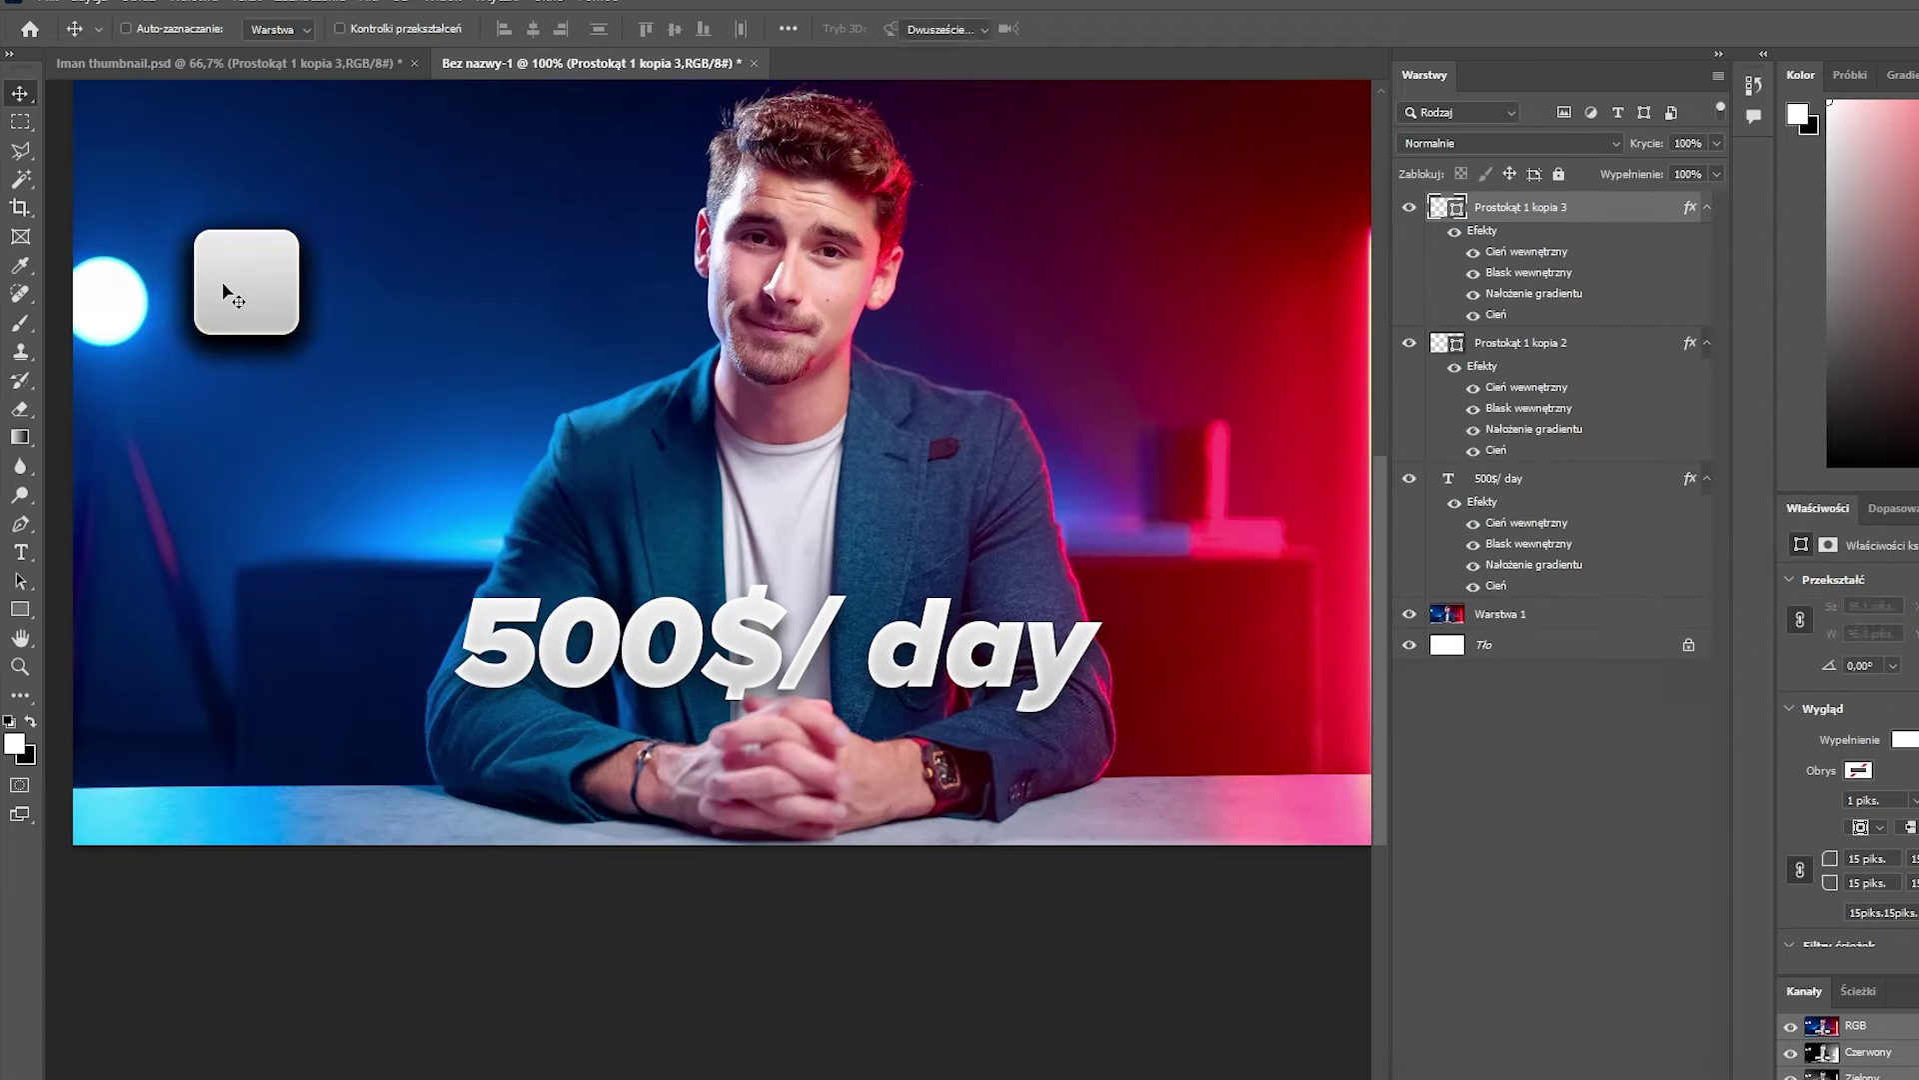
Step: Duplicate the styled square into further icon tiles and arrange them on both sides of the man
{"action": "left_click_drag", "start_coordinate": [228, 293], "coordinate": [474, 293]}
{"action": "left_click_drag", "start_coordinate": [457, 274], "coordinate": [266, 549]}
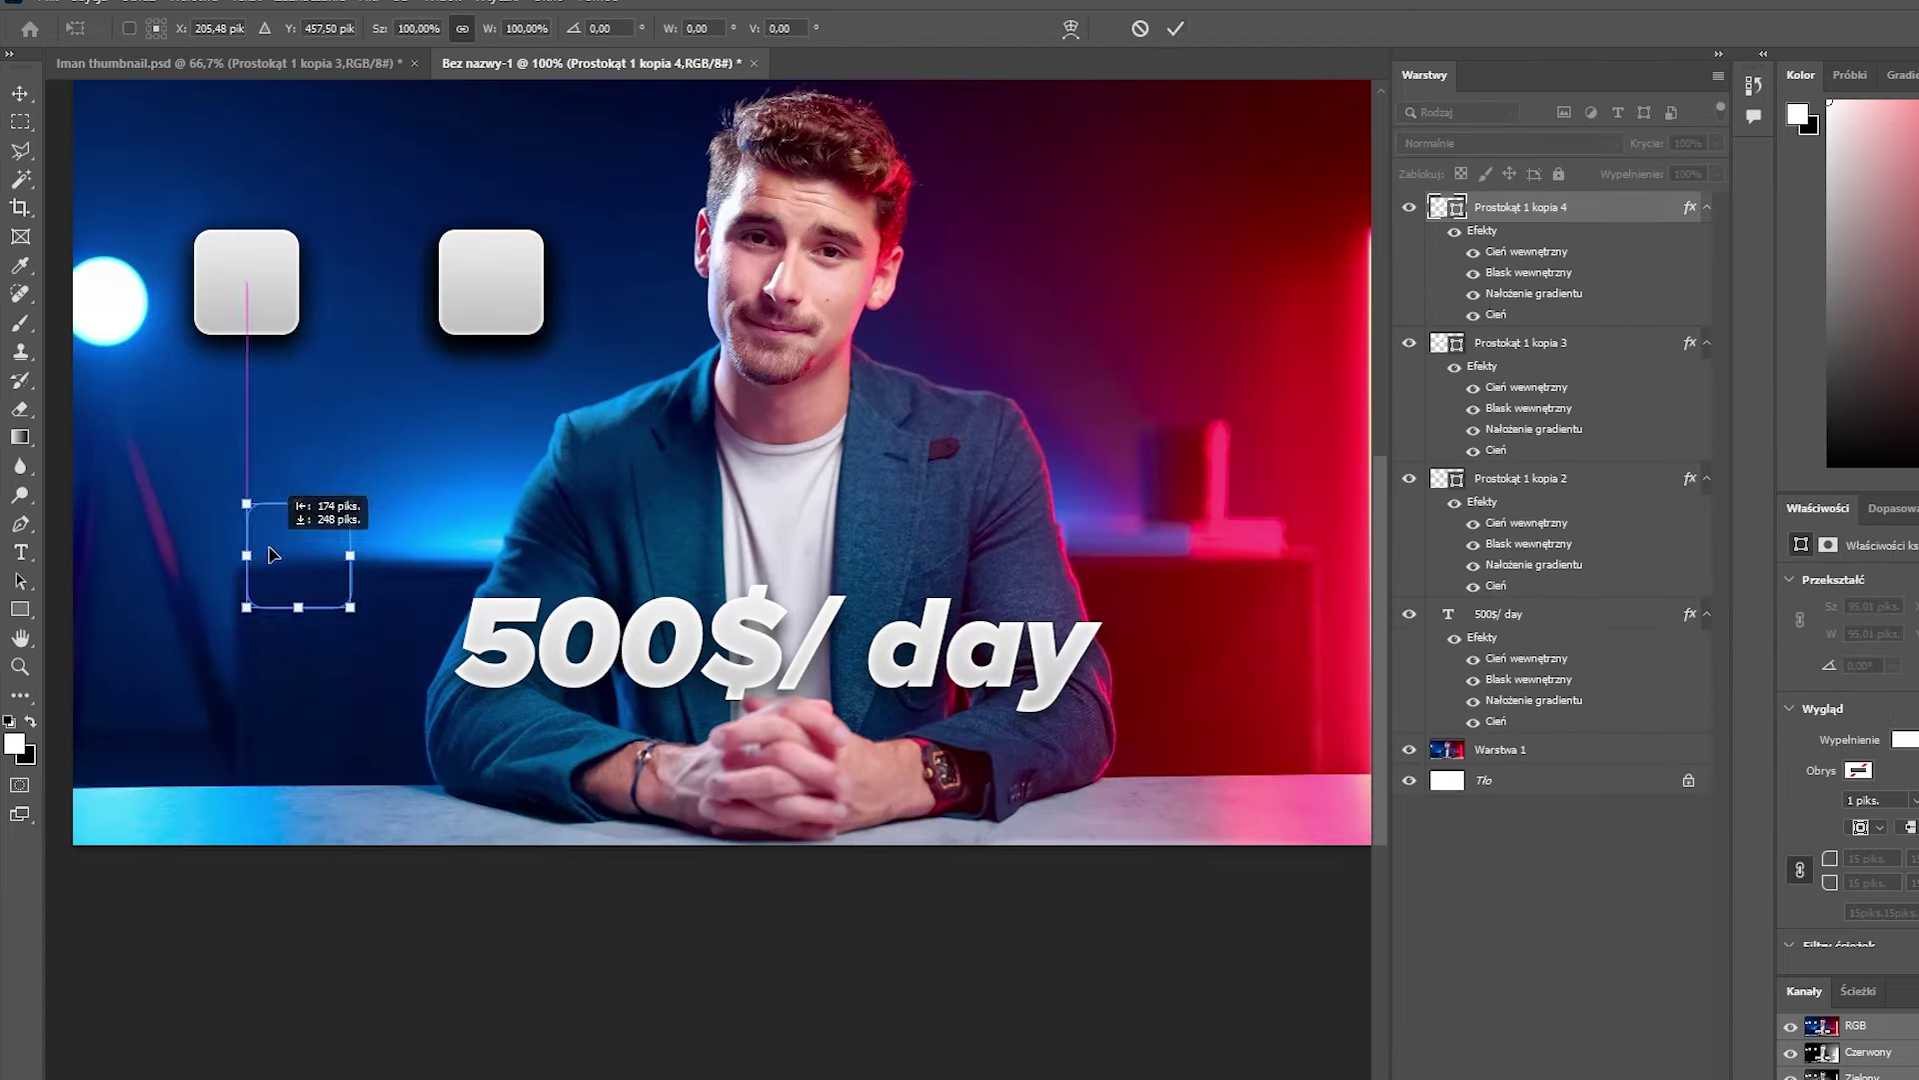
{"action": "left_click", "coordinate": [1174, 29]}
{"action": "left_click_drag", "start_coordinate": [470, 423], "coordinate": [1220, 424]}
{"action": "left_click_drag", "start_coordinate": [200, 373], "coordinate": [610, 410]}
{"action": "key", "text": "ctrl+t"}
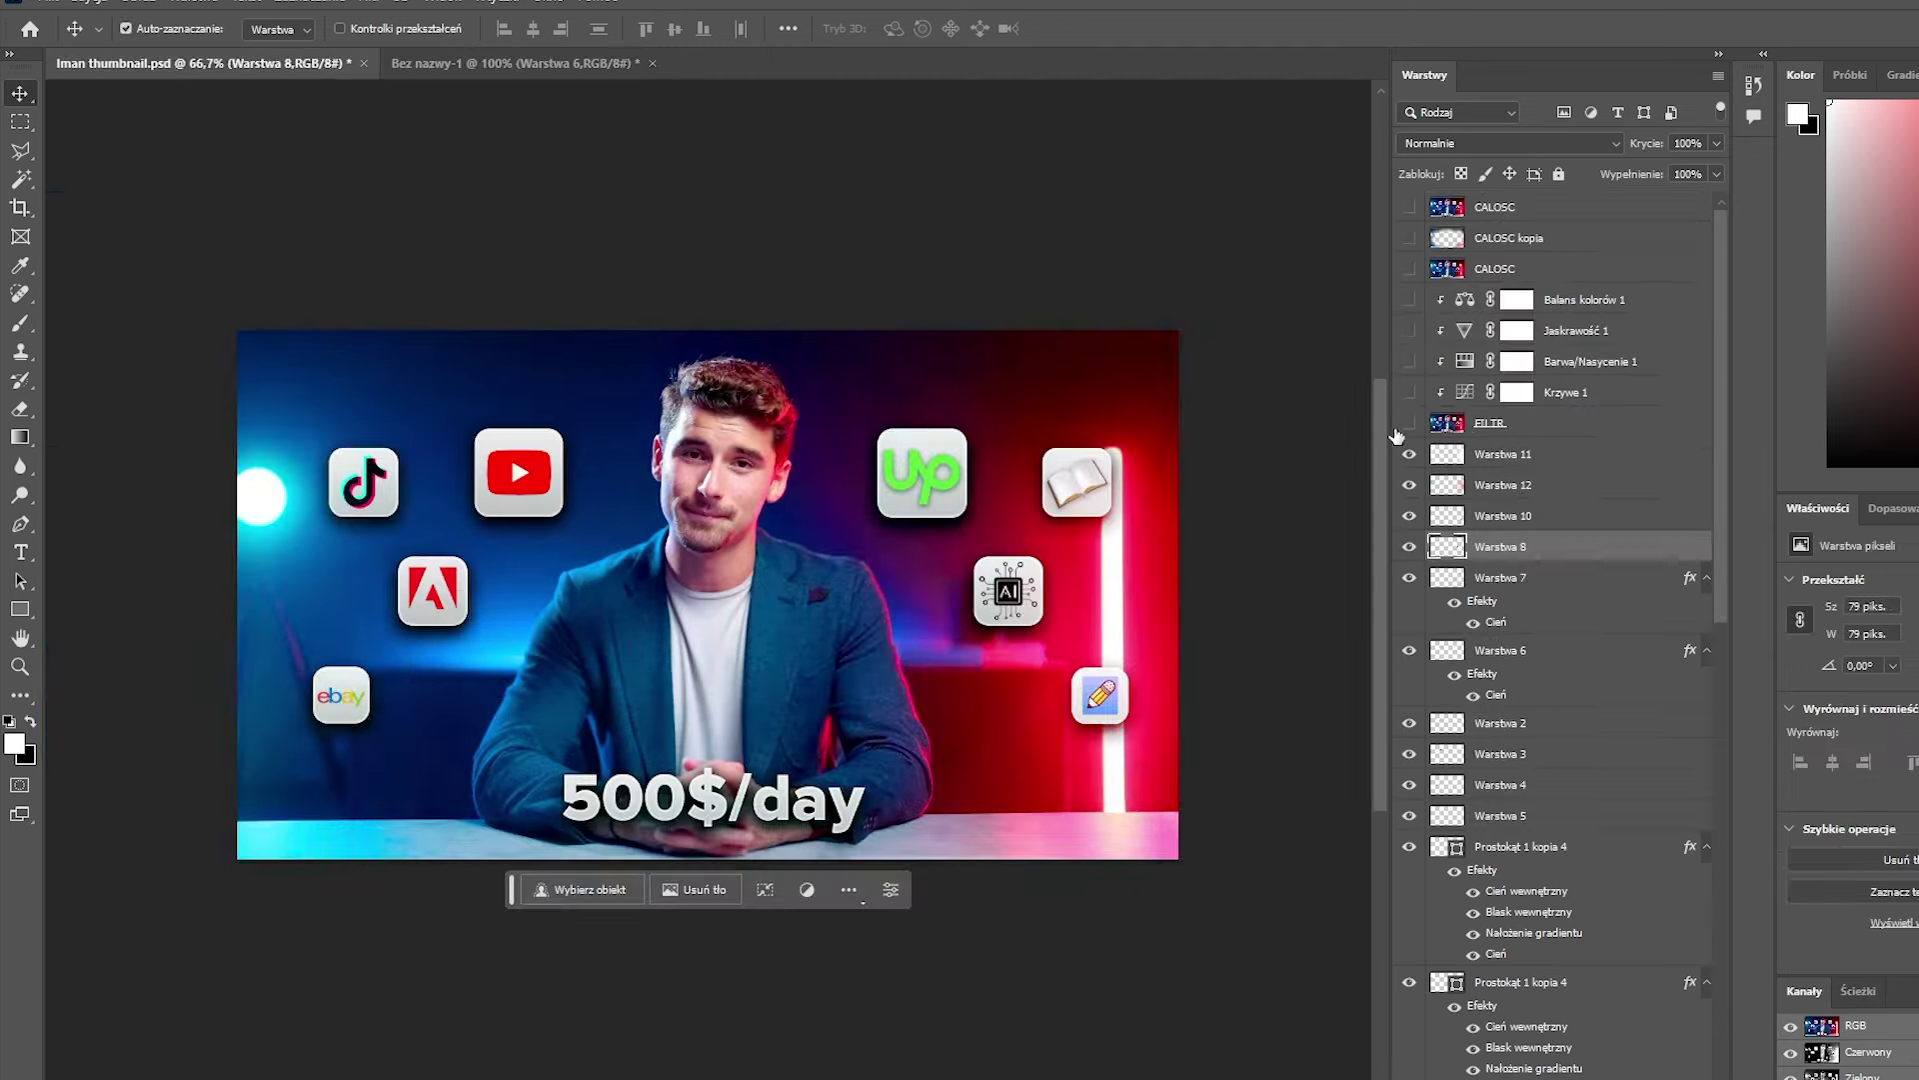
Step: Paste the app icons from Iman thumbnail.psd onto the tiles, placing the YouTube logo on the large blue-side tile
{"action": "left_click", "coordinate": [479, 61]}
{"action": "key", "text": "ctrl+v"}
{"action": "key", "text": "ctrl+t"}
{"action": "left_click_drag", "start_coordinate": [727, 577], "coordinate": [713, 575]}
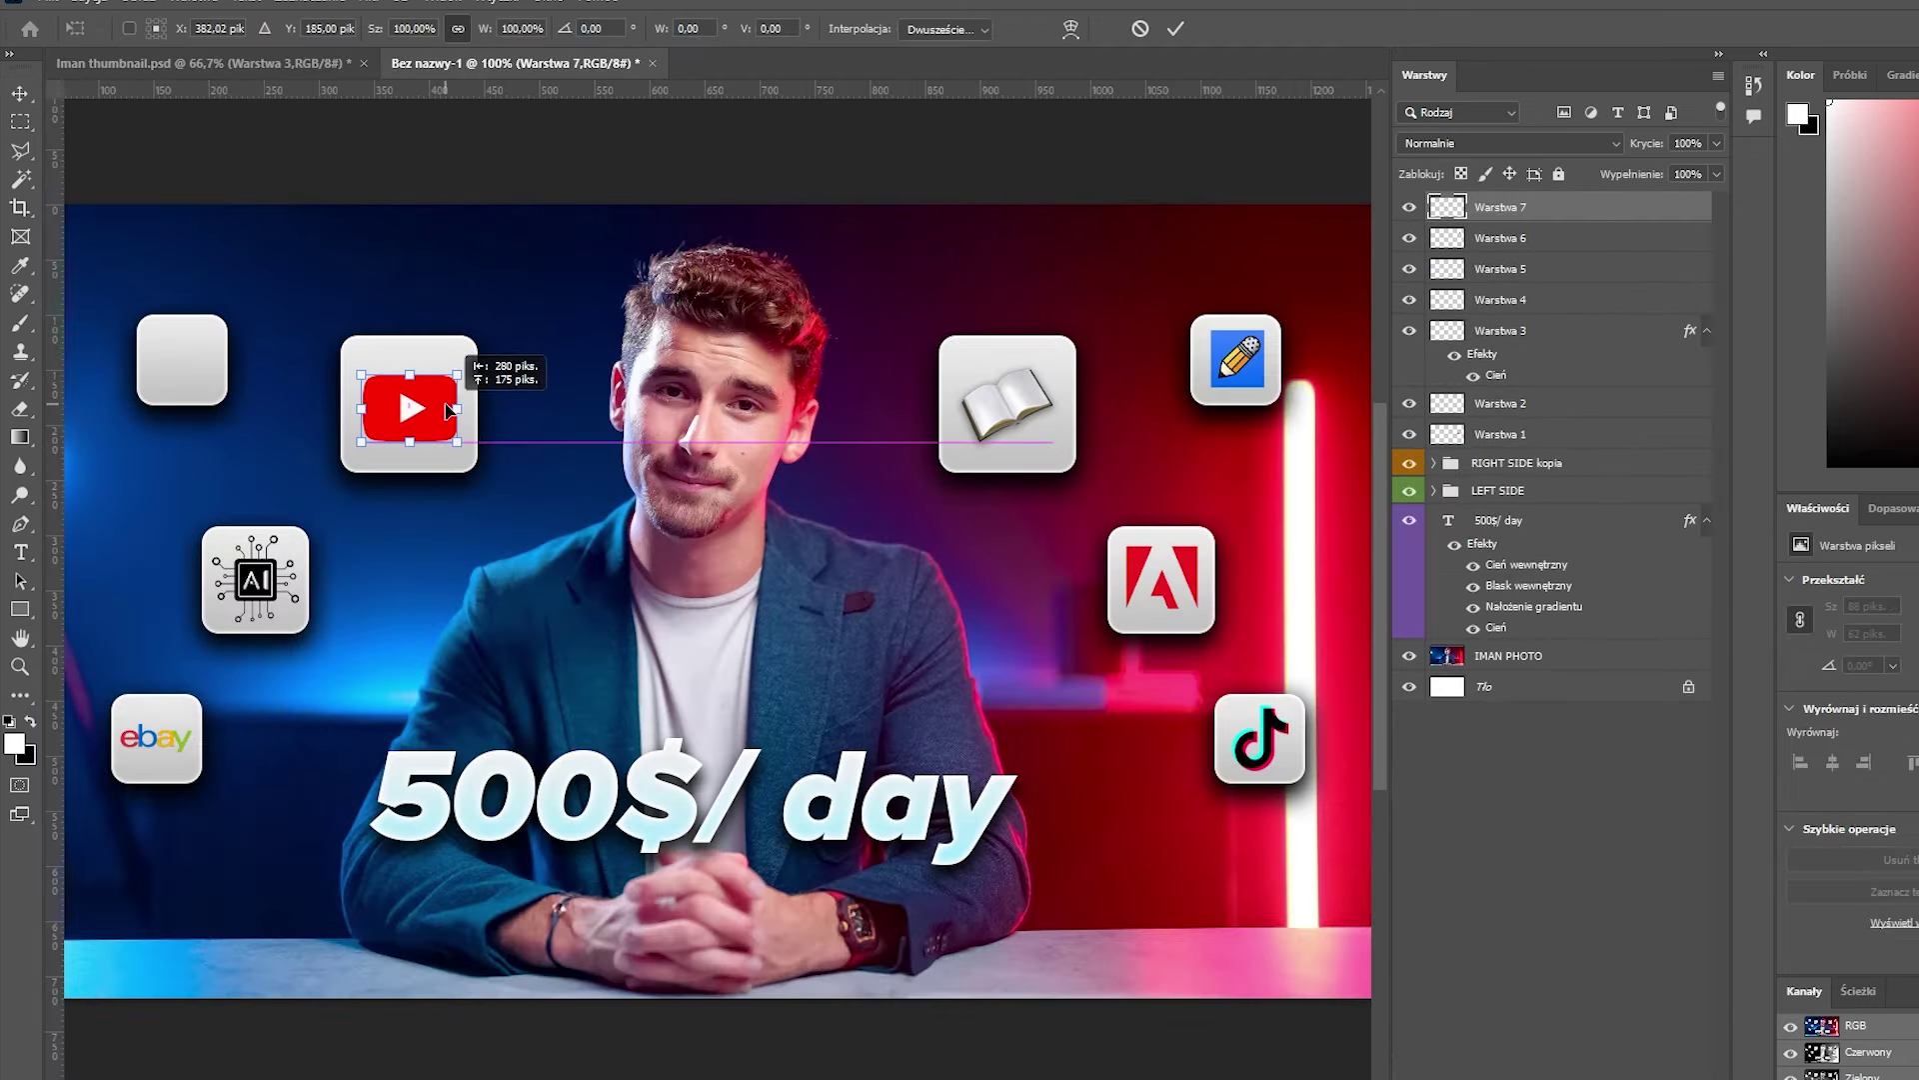
{"action": "left_click", "coordinate": [1175, 29]}
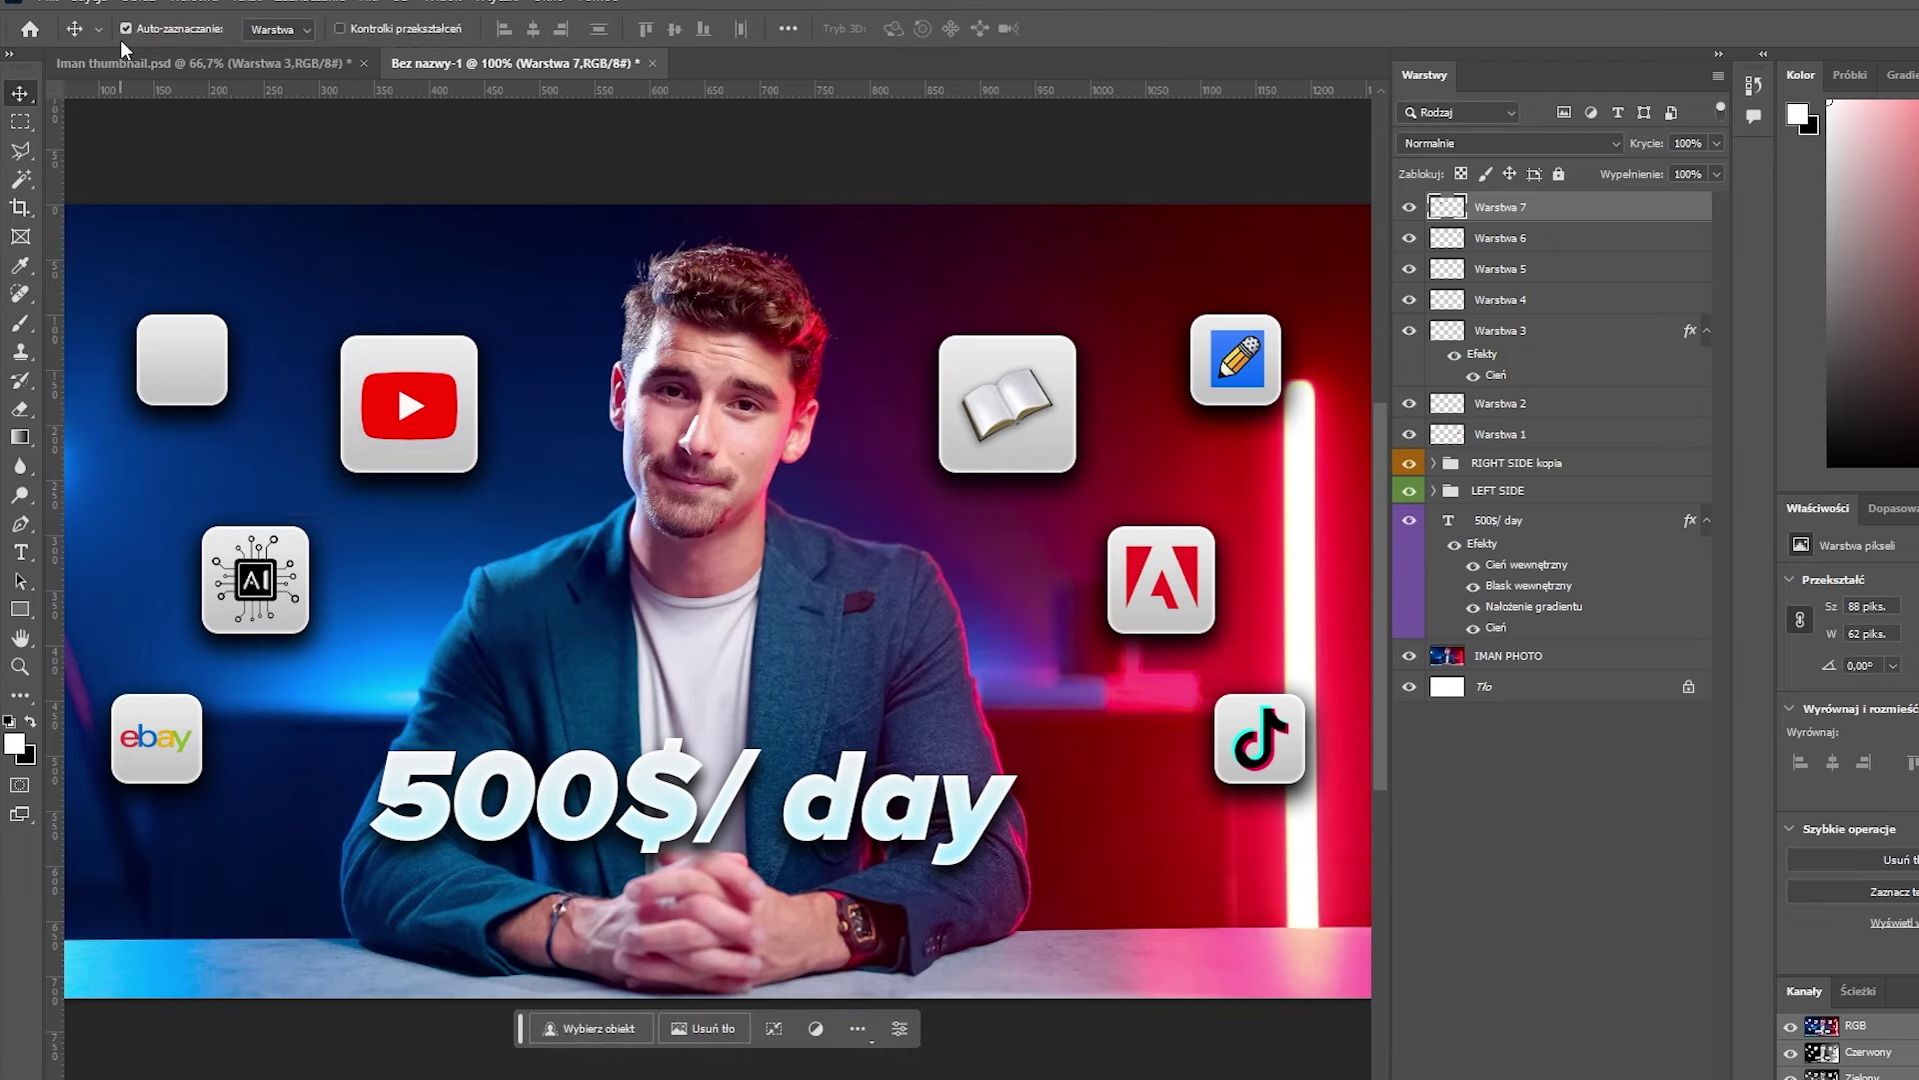
{"action": "left_click", "coordinate": [159, 52]}
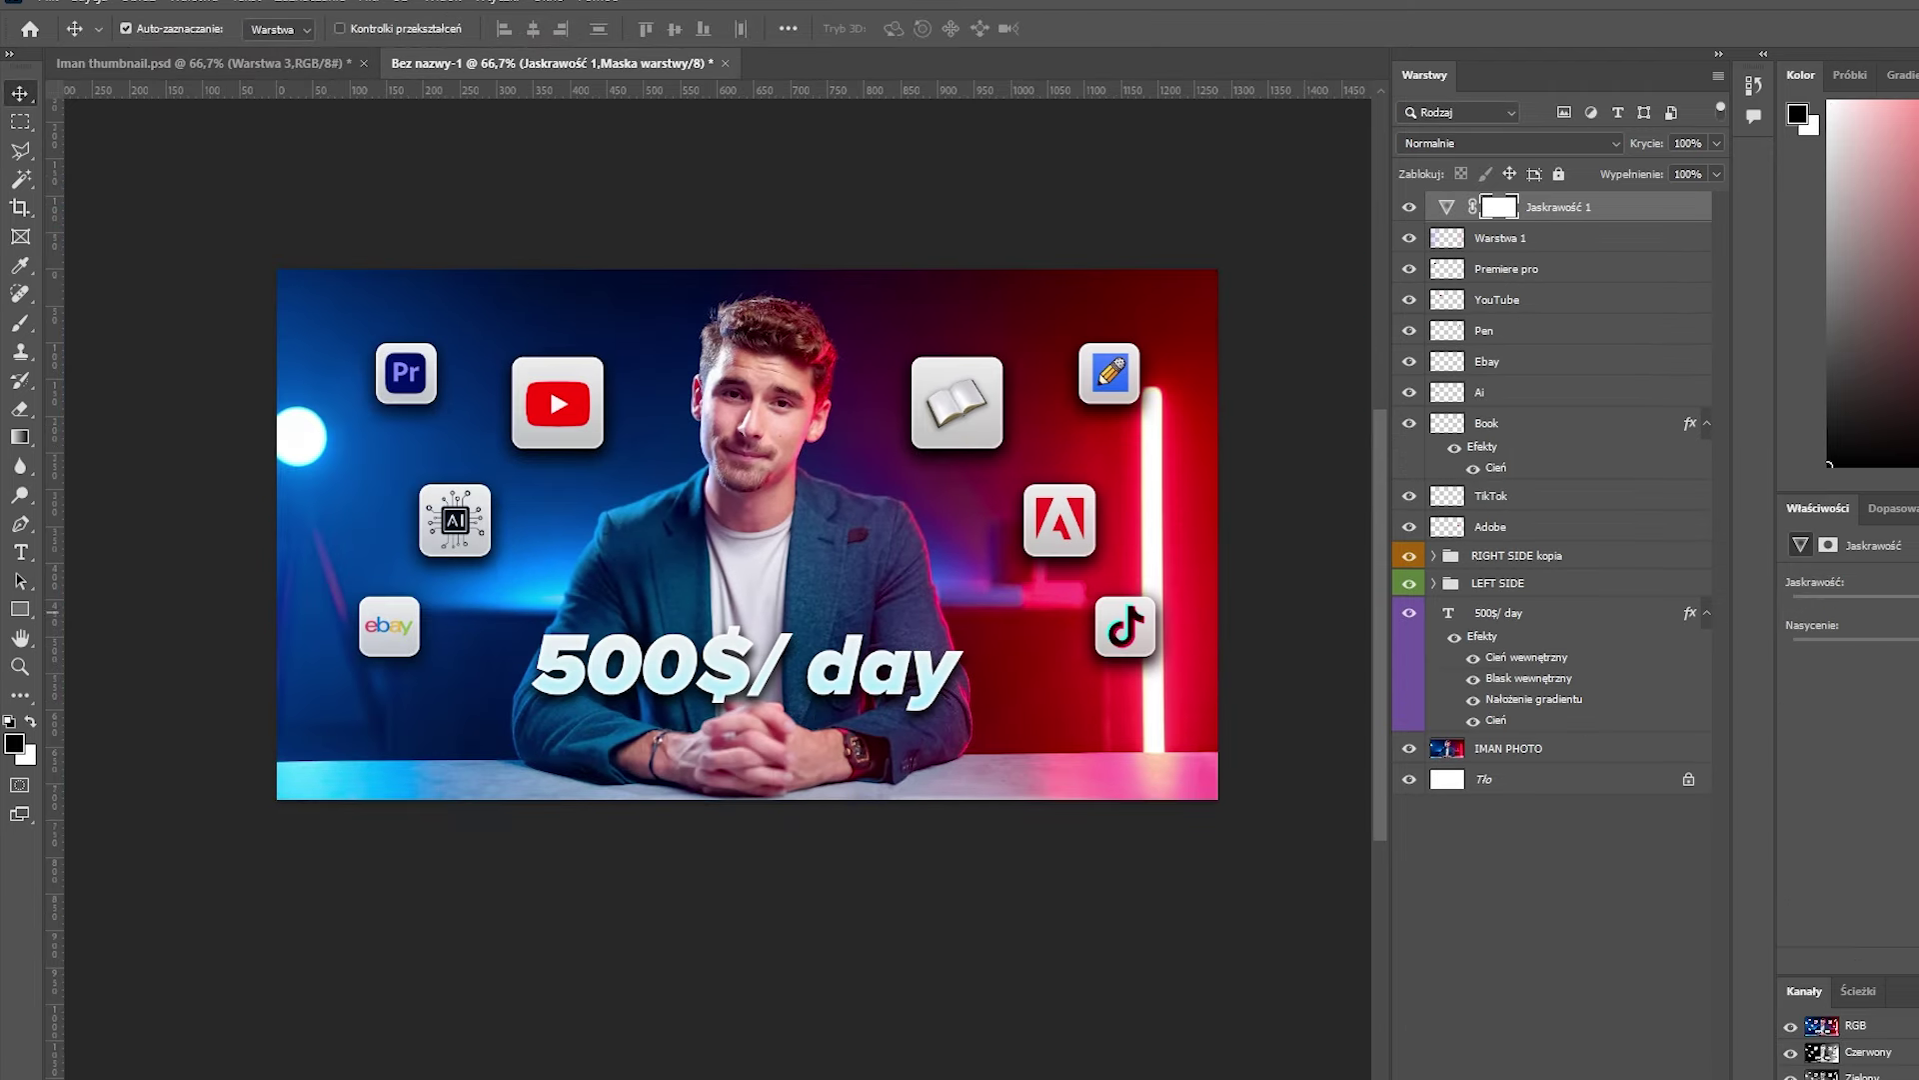
{"action": "right_click", "coordinate": [1587, 705]}
{"action": "left_click", "coordinate": [1689, 844]}
{"action": "right_click", "coordinate": [1587, 711]}
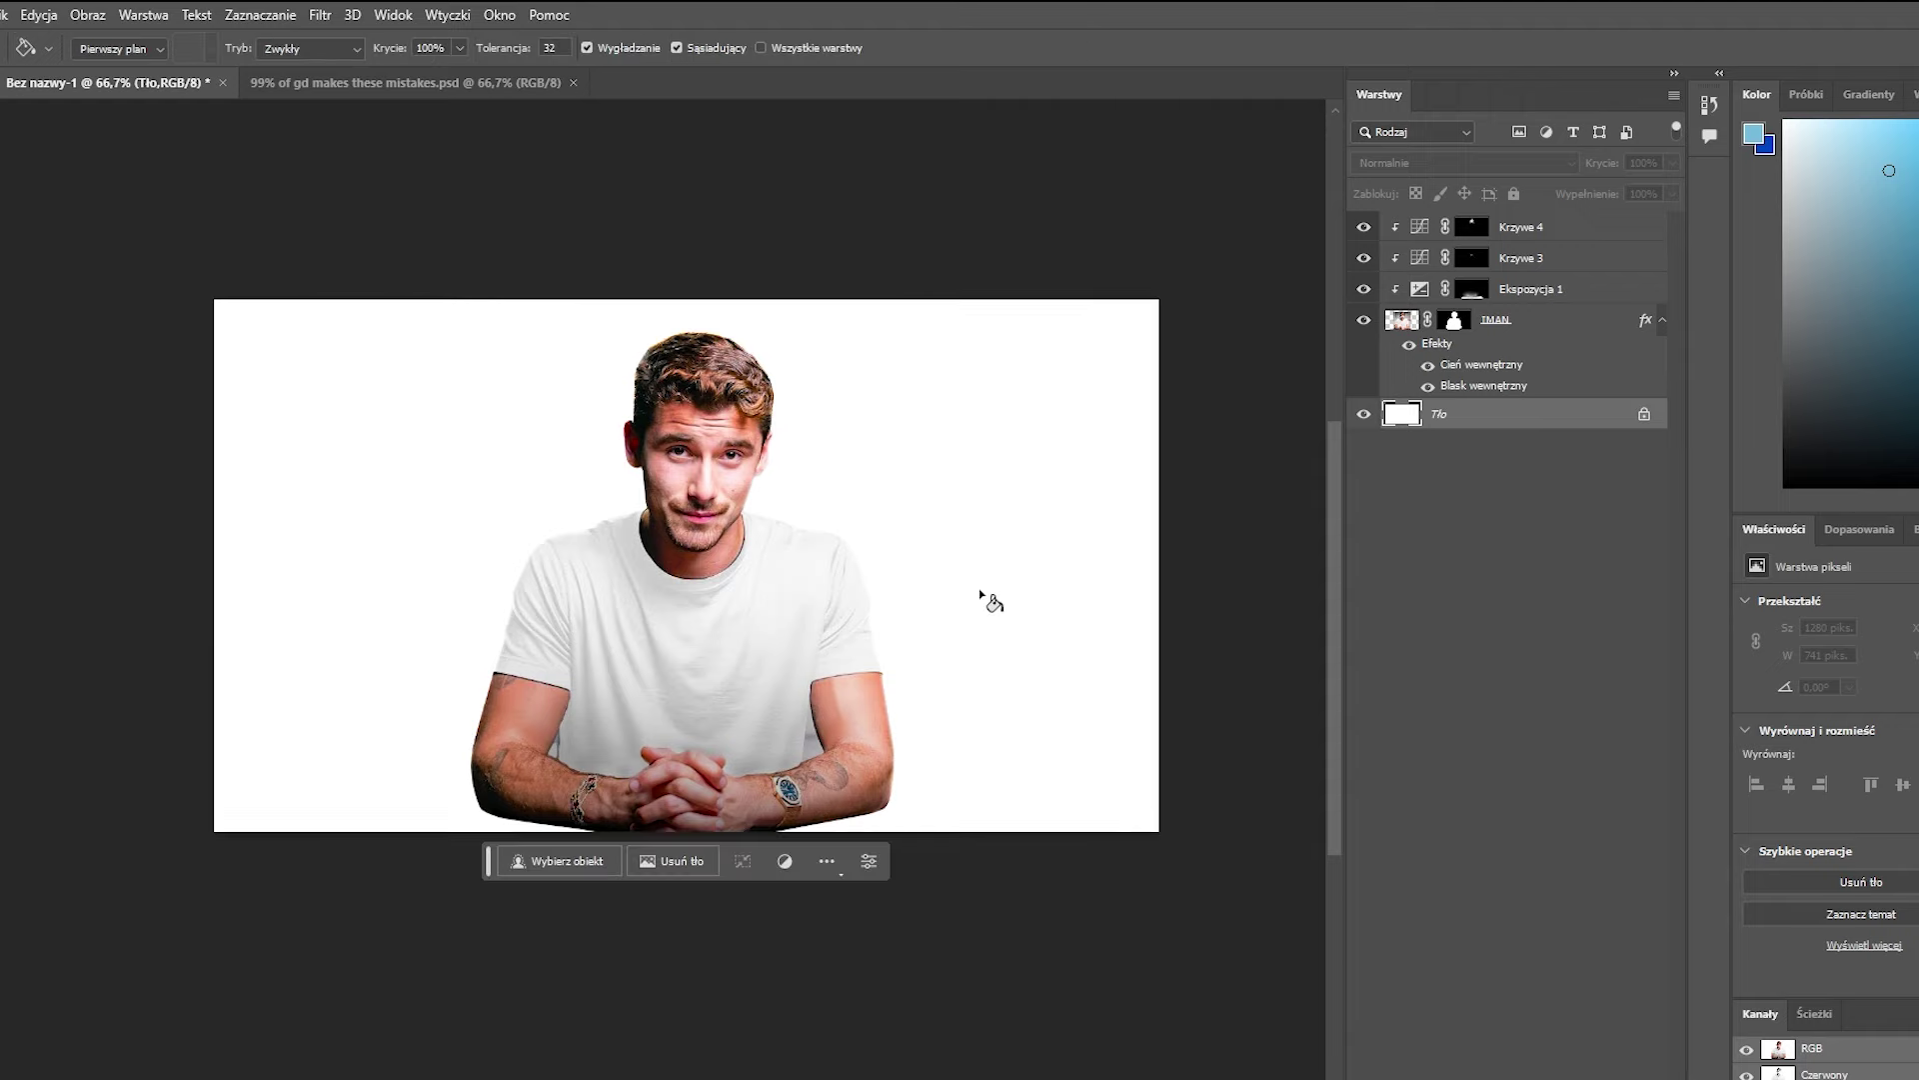
Step: Fill the white Tło background layer behind the man with light blue
{"action": "left_click", "coordinate": [982, 596]}
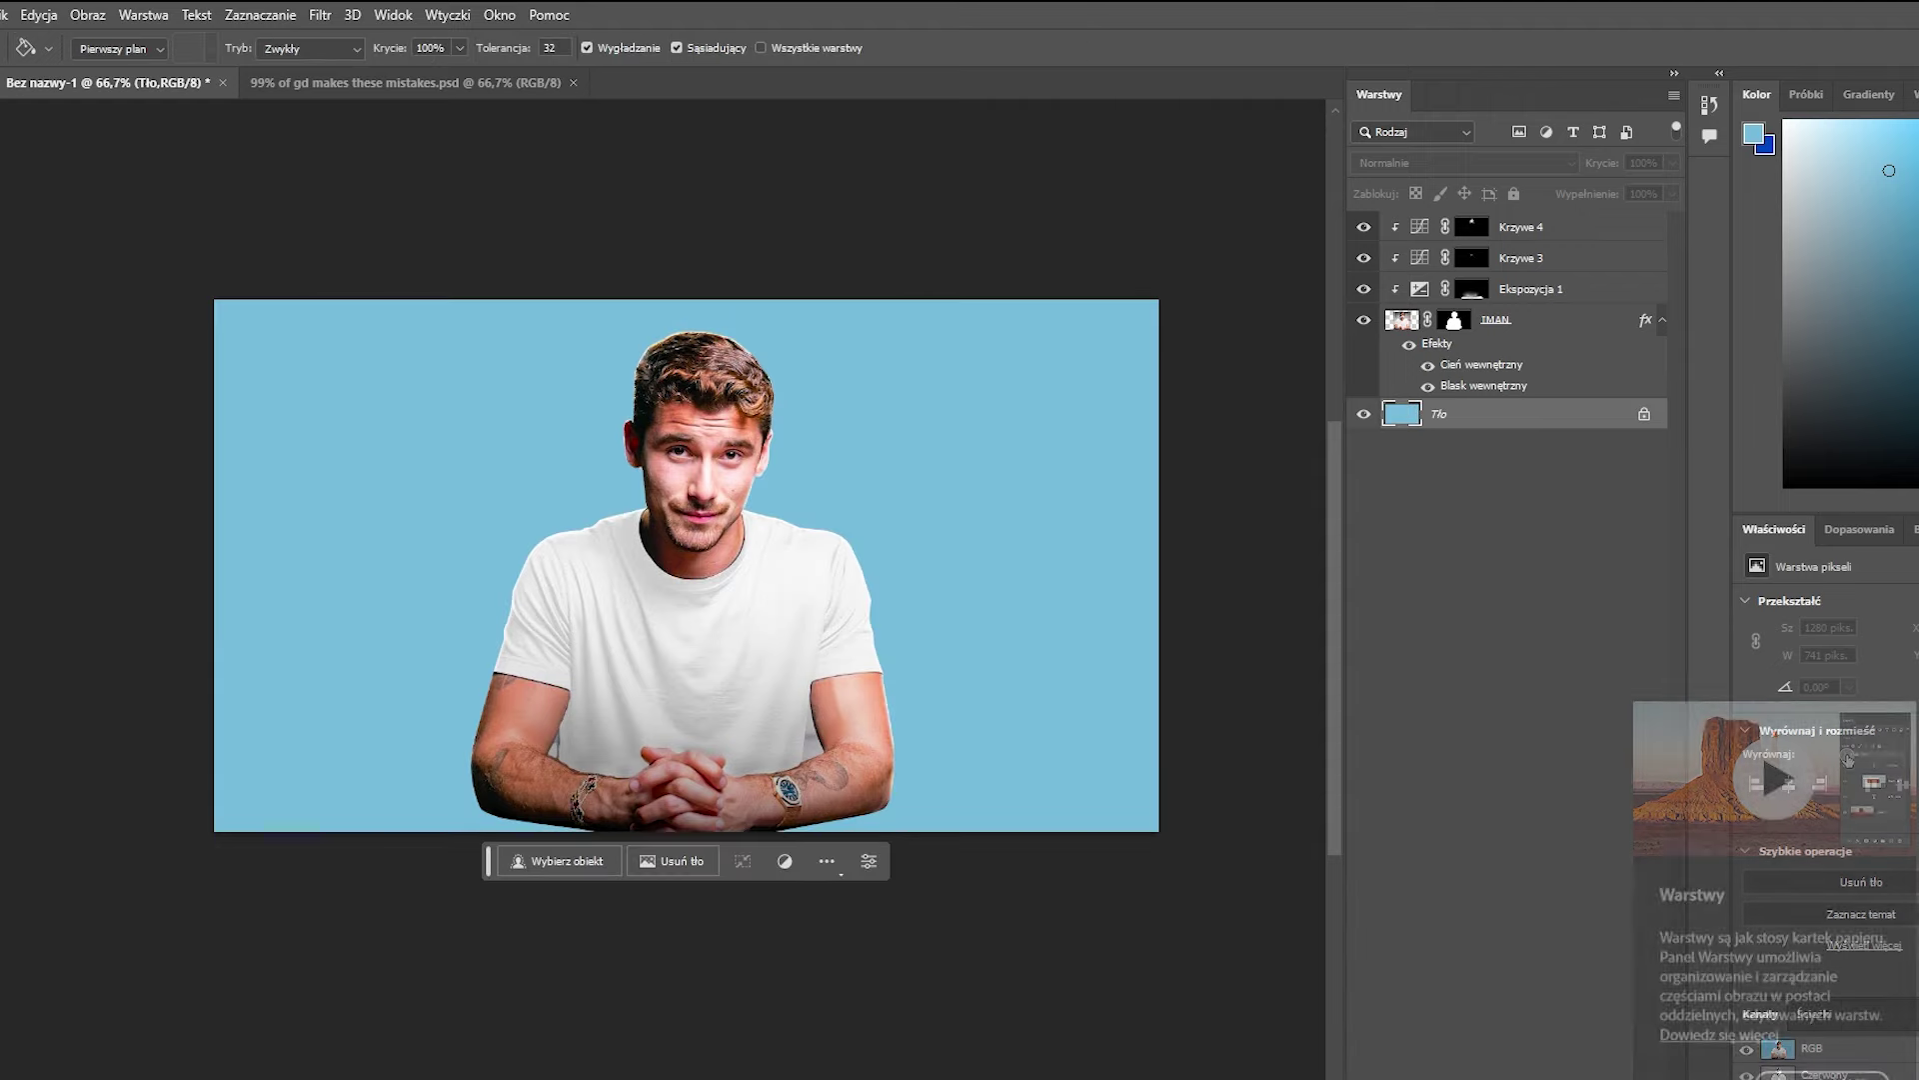
Step: Add a dark blue vertical band beside the man on a new layer above the background and soften its edge with Gaussian Blur
{"action": "left_click_drag", "start_coordinate": [256, 432], "coordinate": [322, 433]}
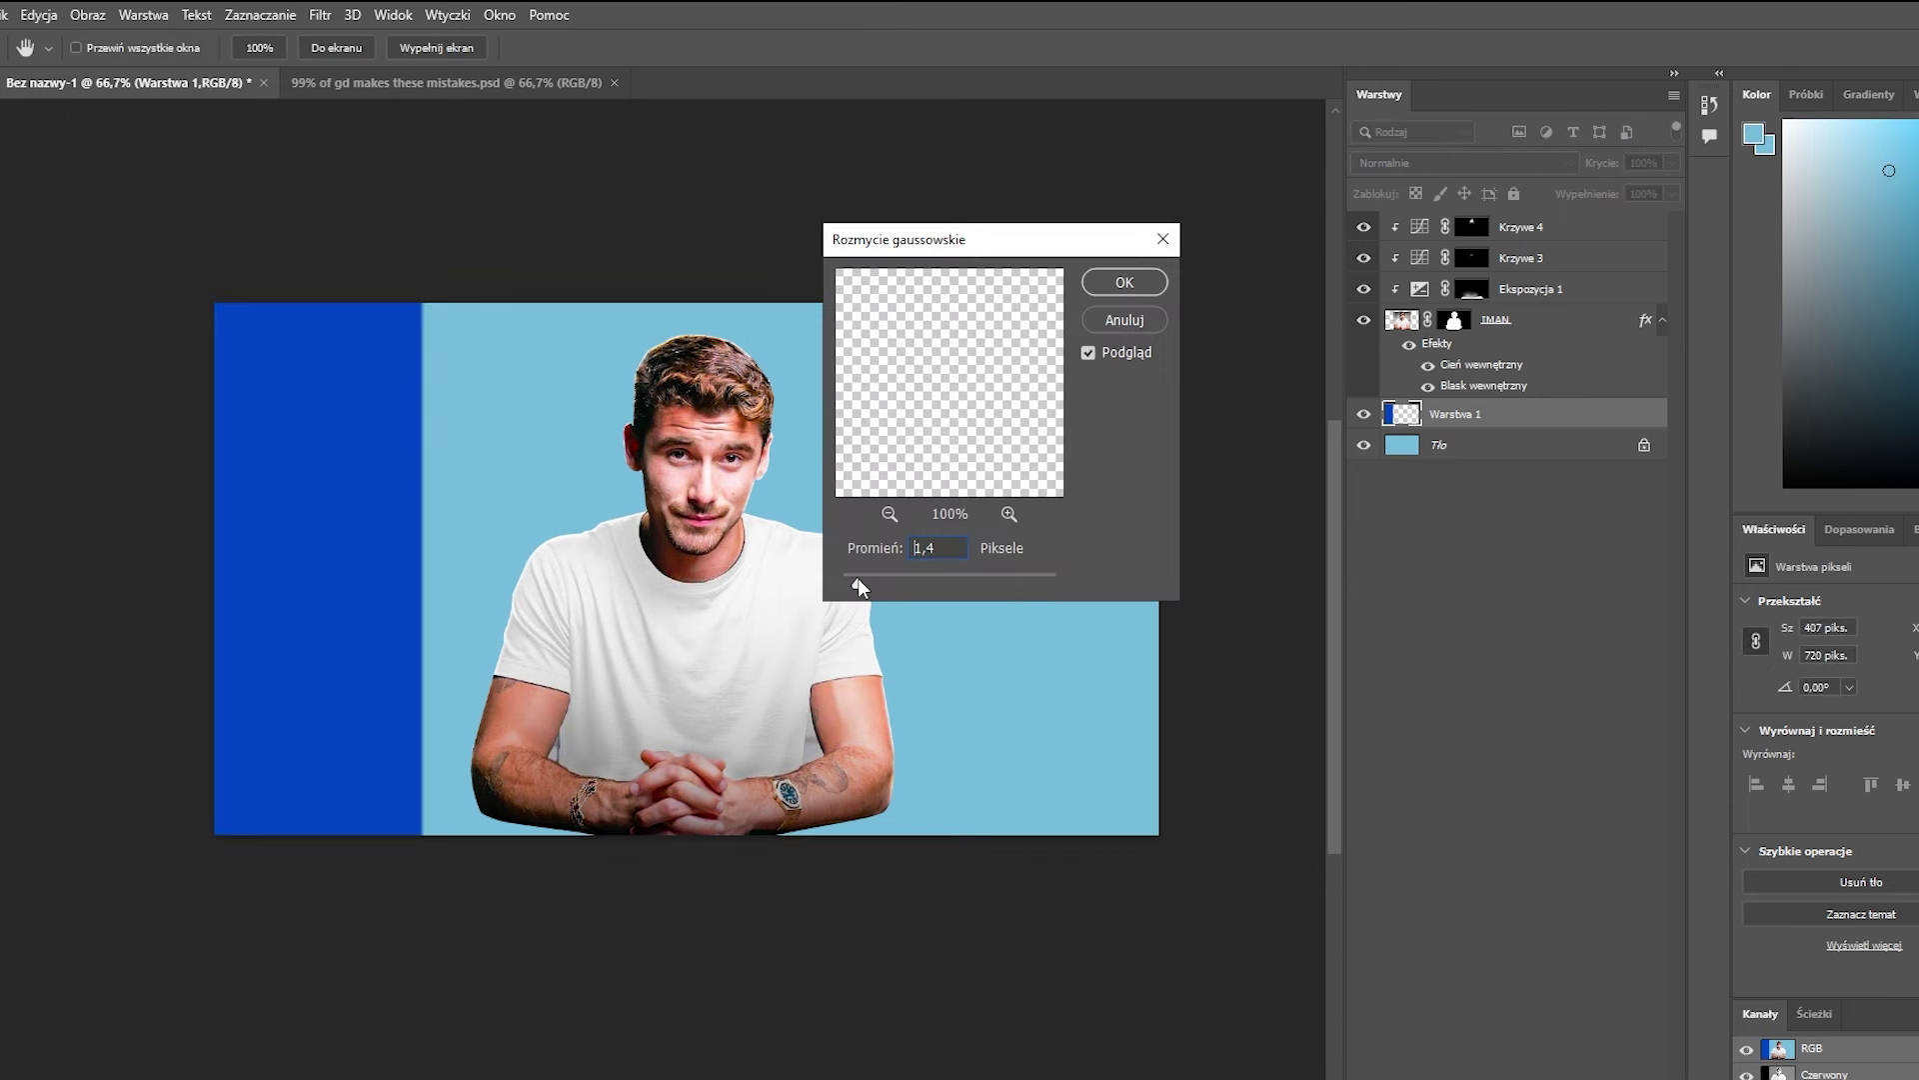
{"action": "left_click_drag", "start_coordinate": [858, 578], "coordinate": [866, 578]}
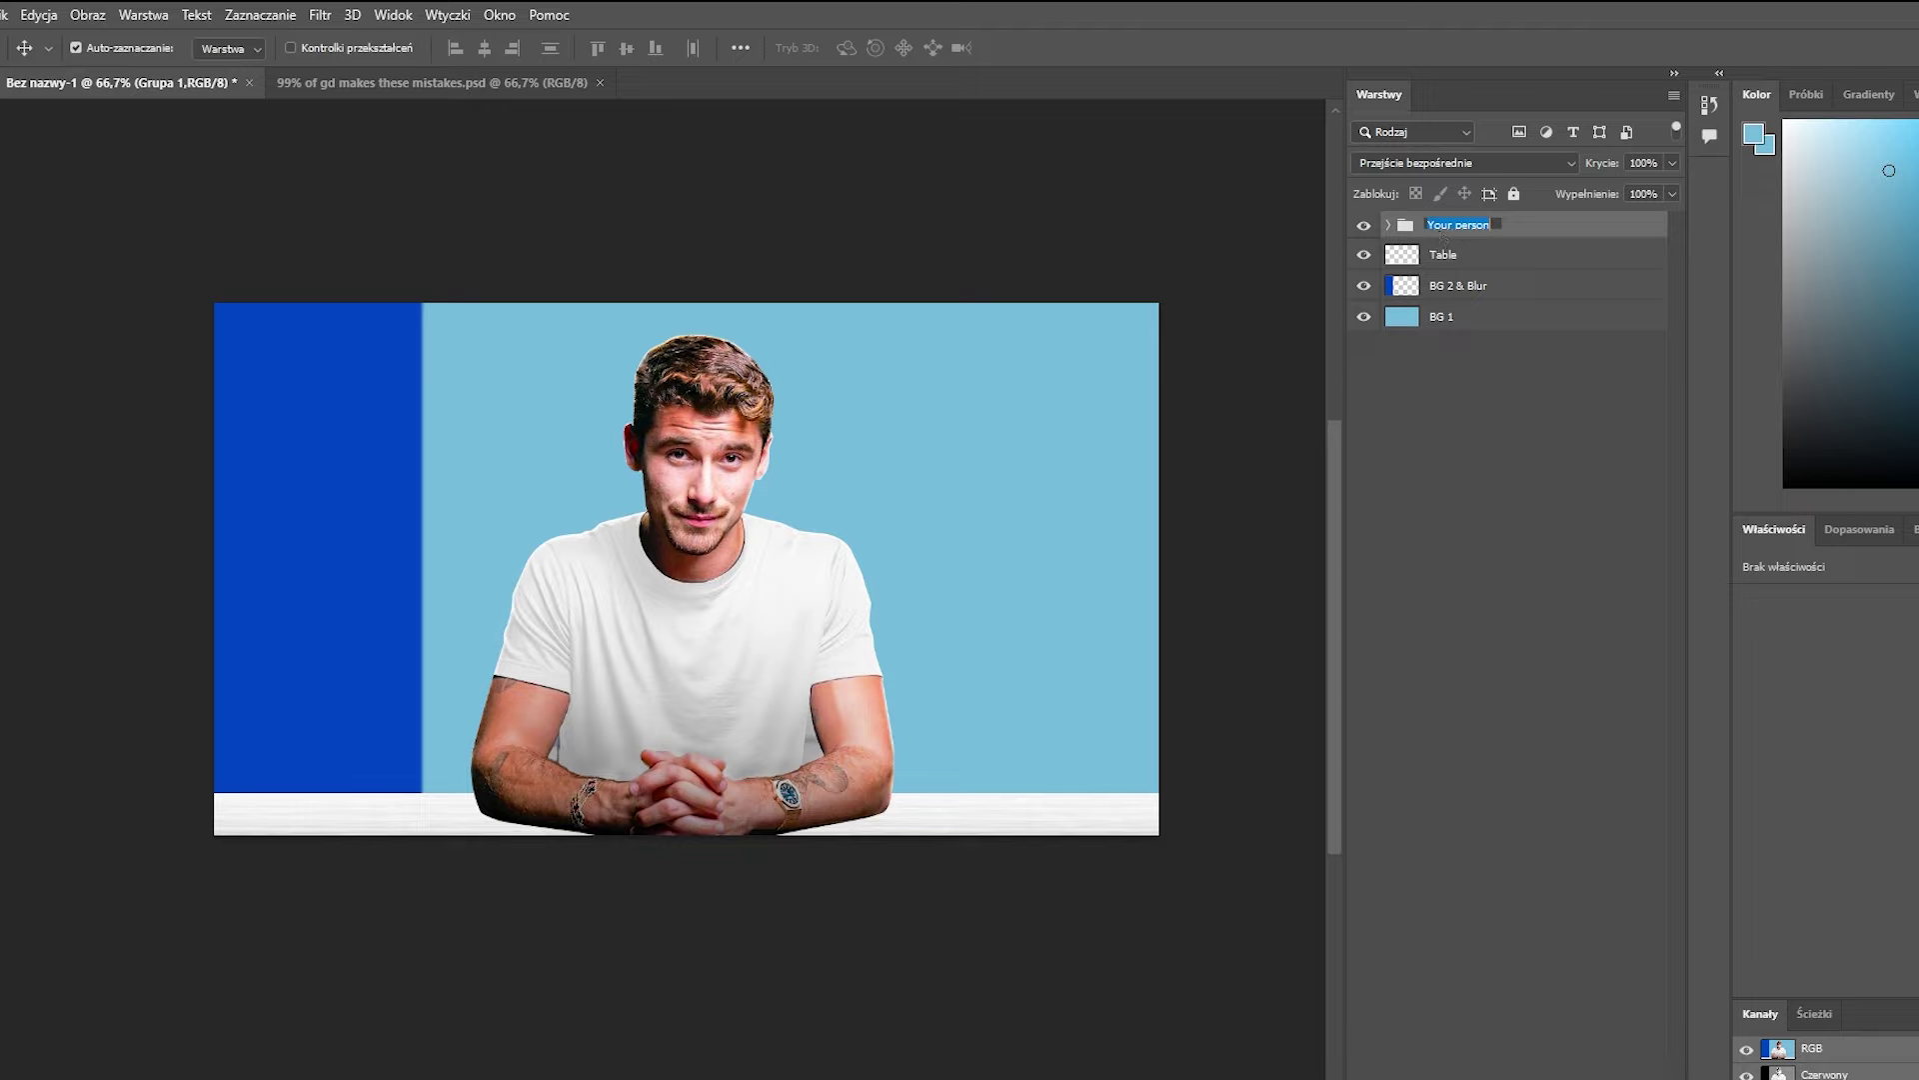
Step: Label the Person group red and brush a masked Exposure shadow onto the Table layer around the man's forearms
{"action": "right_click", "coordinate": [1440, 240]}
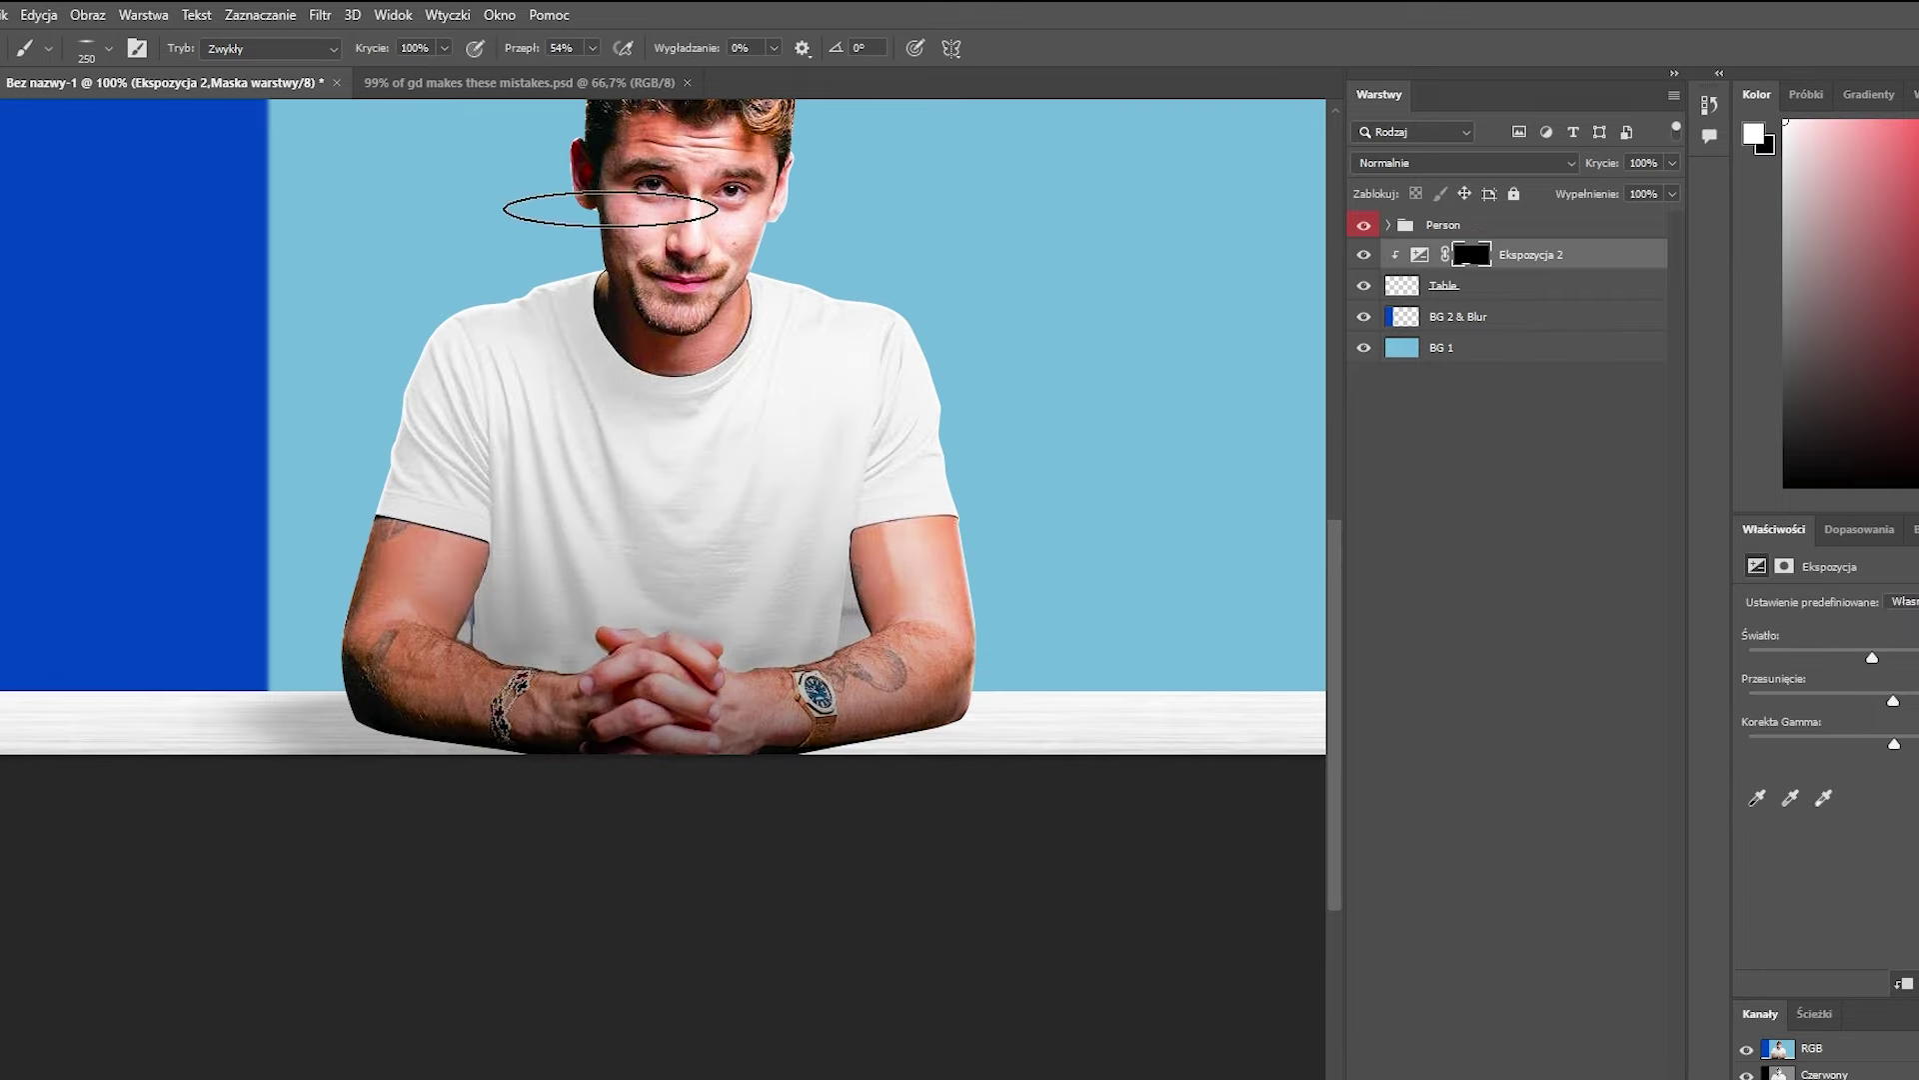
{"action": "key", "text": "shift+4"}
{"action": "key", "text": "shift+6"}
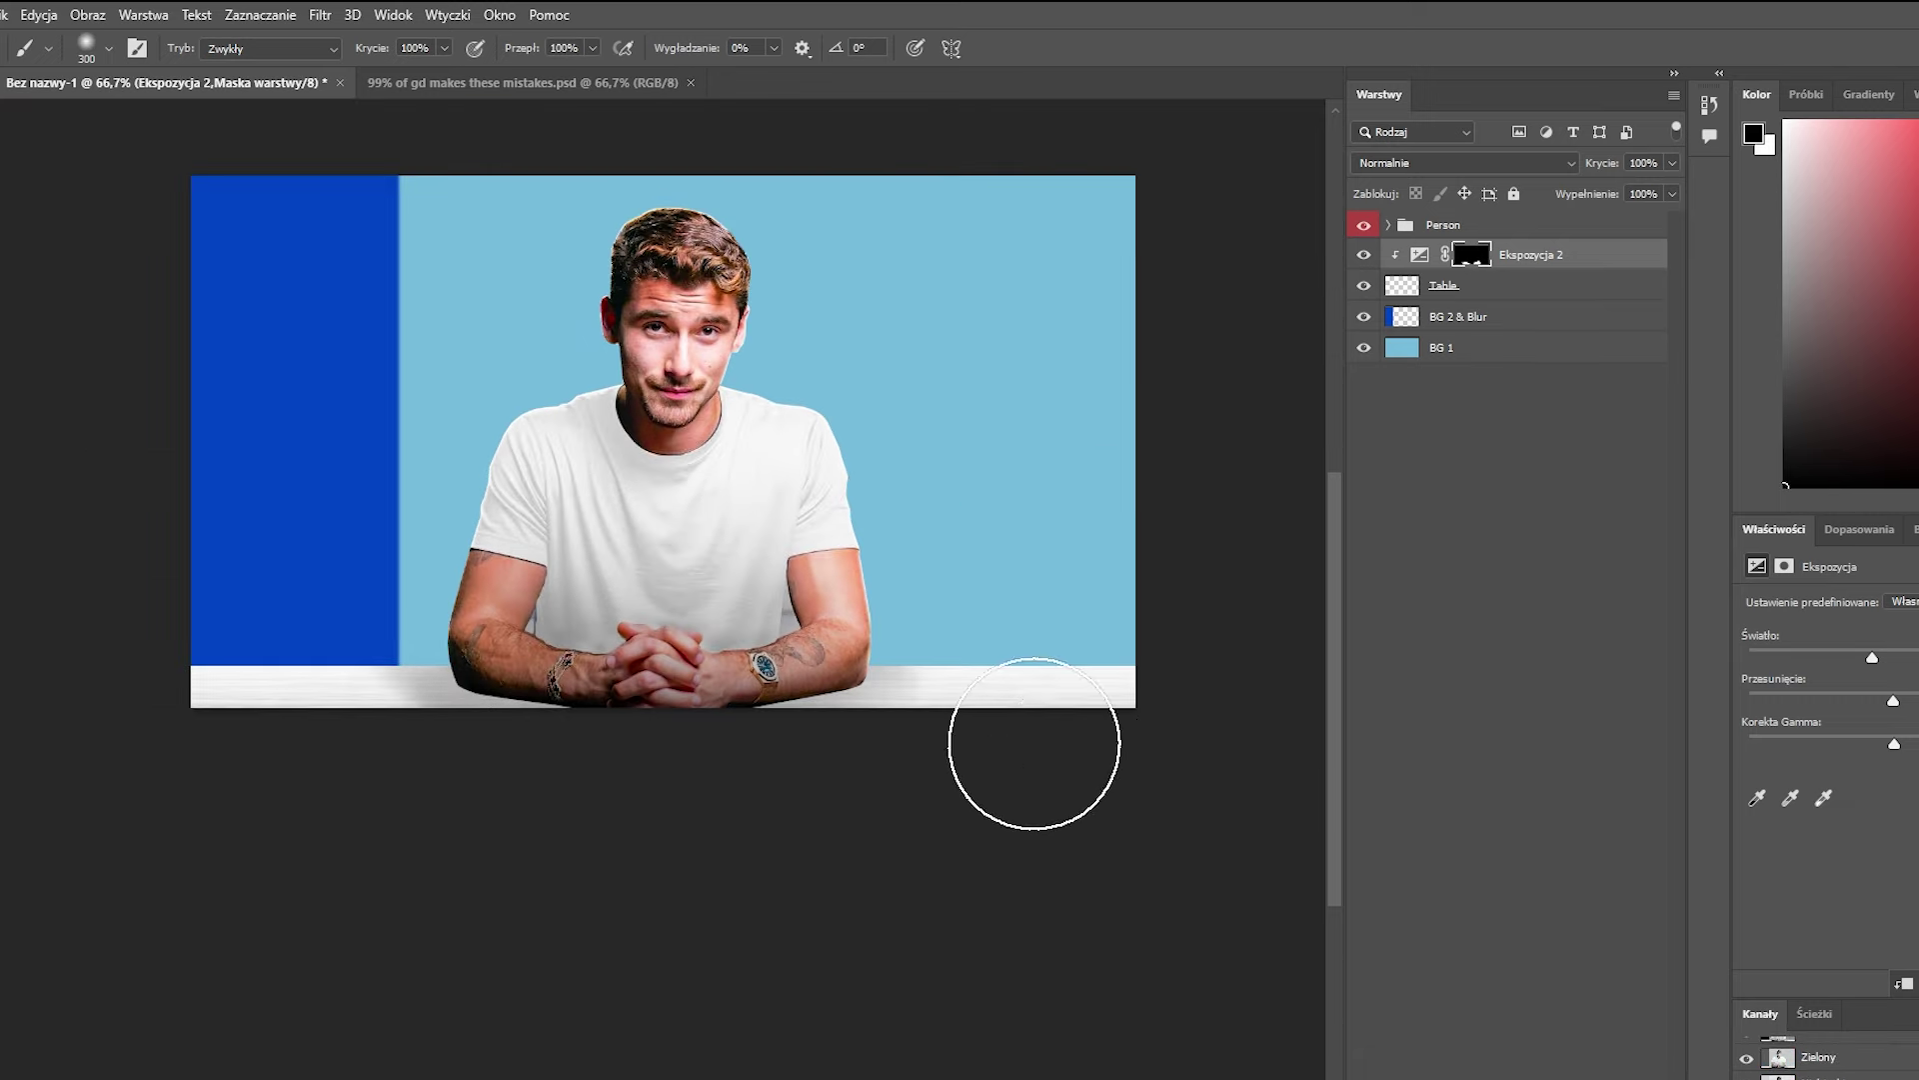
Step: Refine the man's cutout mask between his arms and shirt and brush his clipped light and shadow adjustments
{"action": "left_click", "coordinate": [1446, 318]}
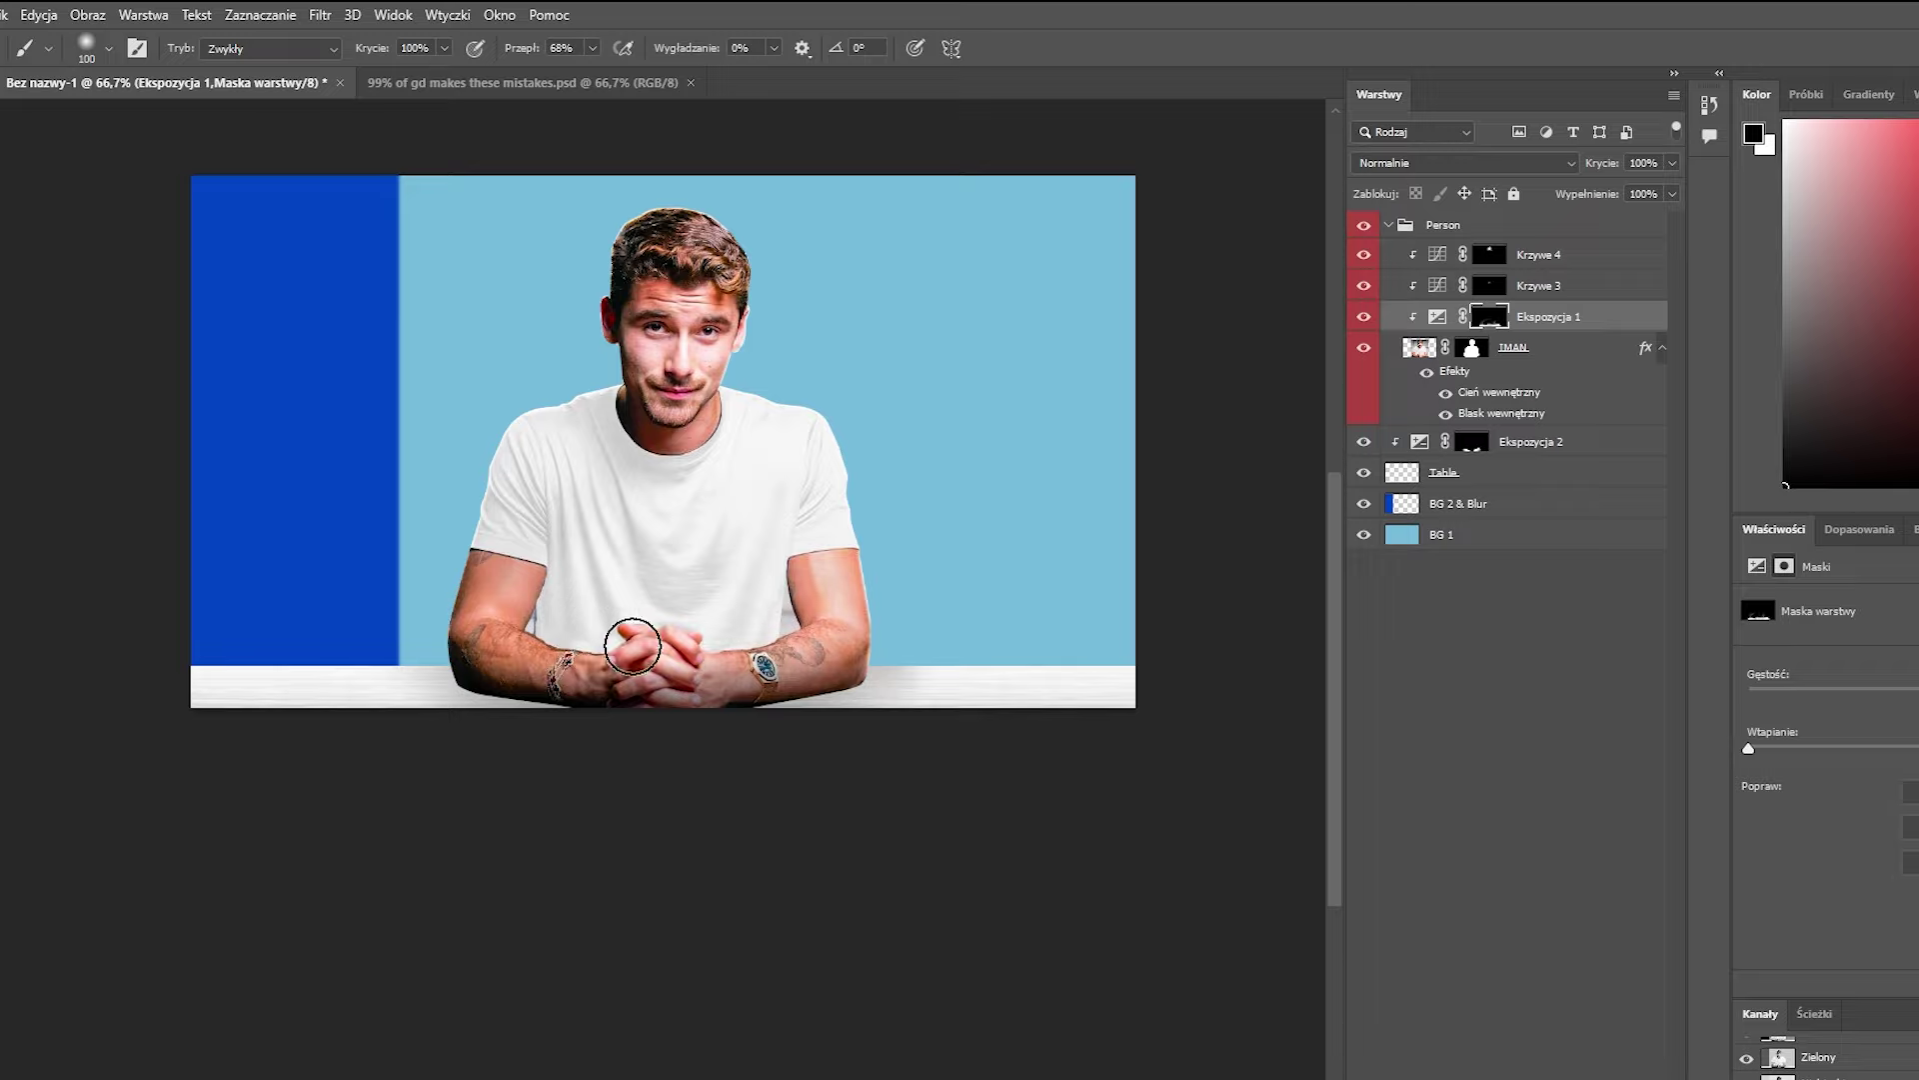
{"action": "scroll", "coordinate": [661, 613], "scroll_direction": "up", "scroll_amount": 1}
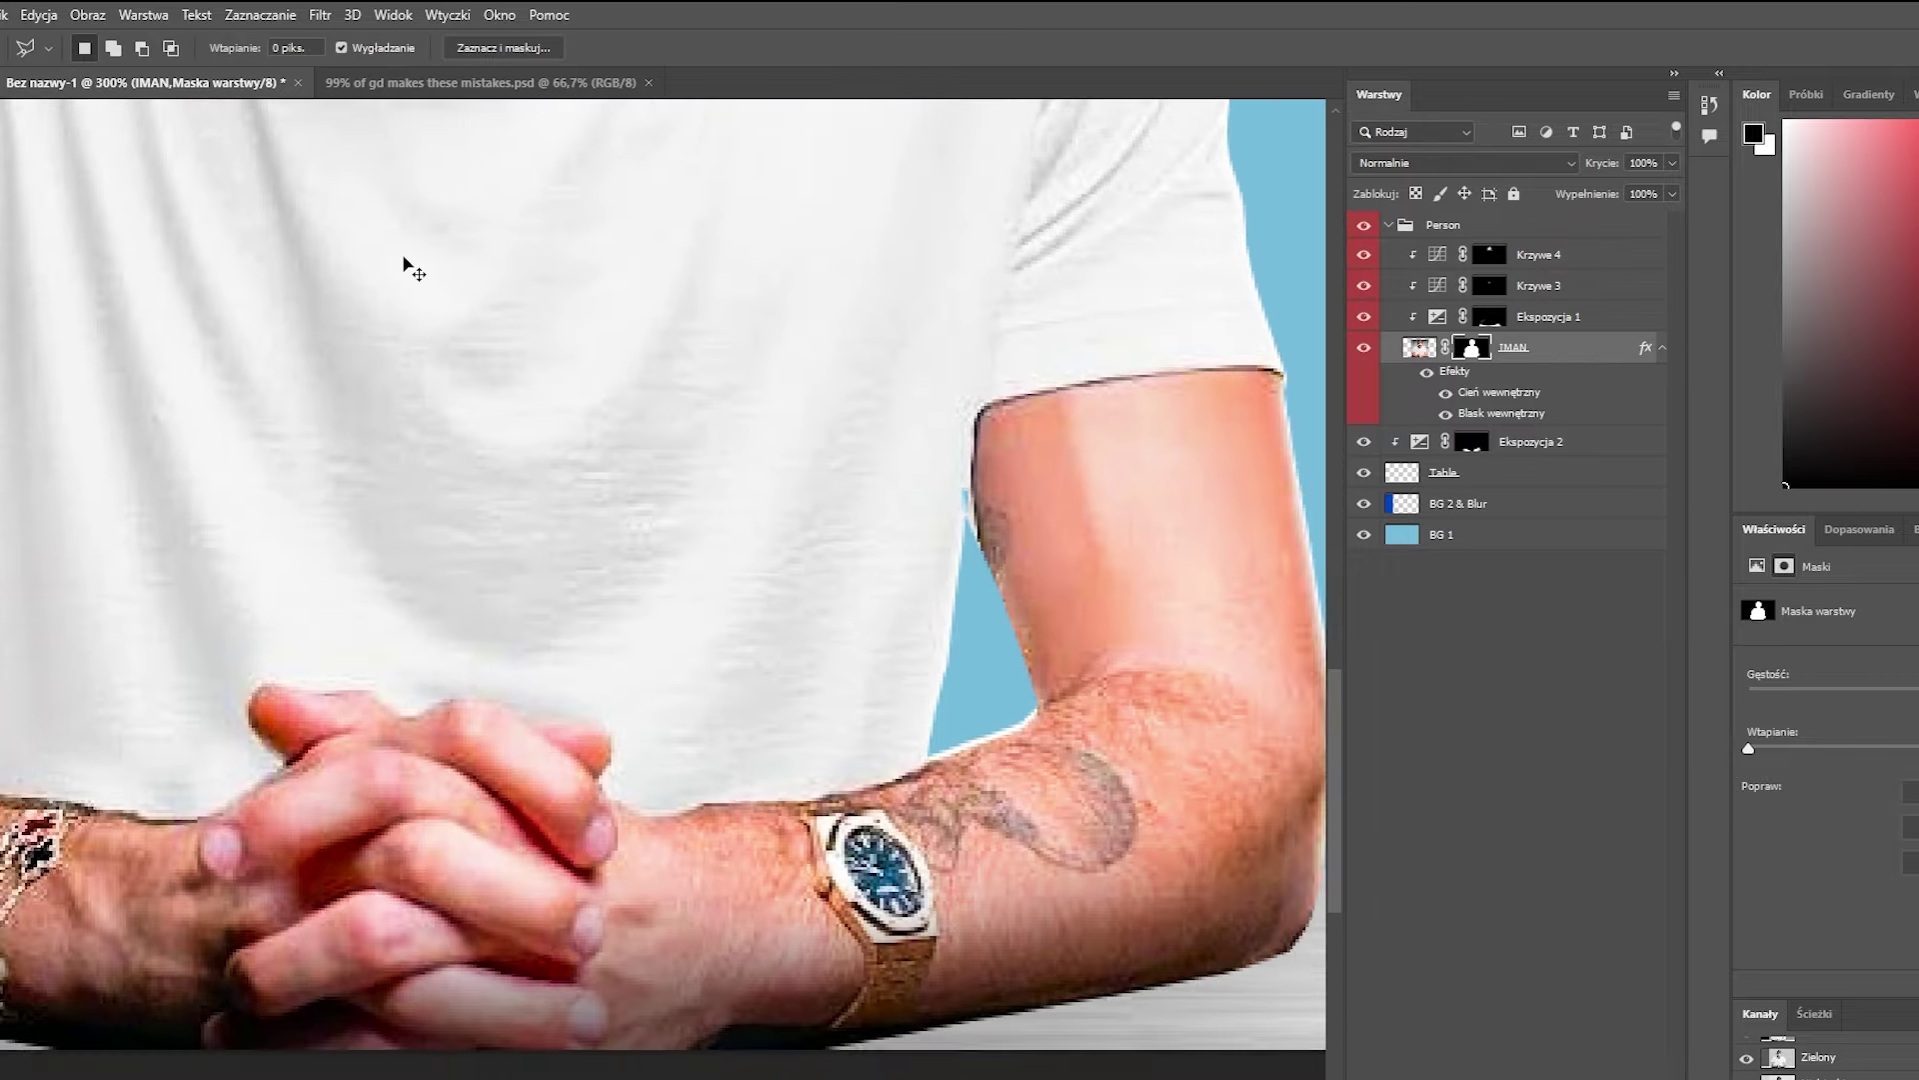
{"action": "scroll", "coordinate": [407, 277], "scroll_direction": "up", "scroll_amount": 2}
{"action": "scroll", "coordinate": [216, 208], "scroll_direction": "left", "scroll_amount": 5}
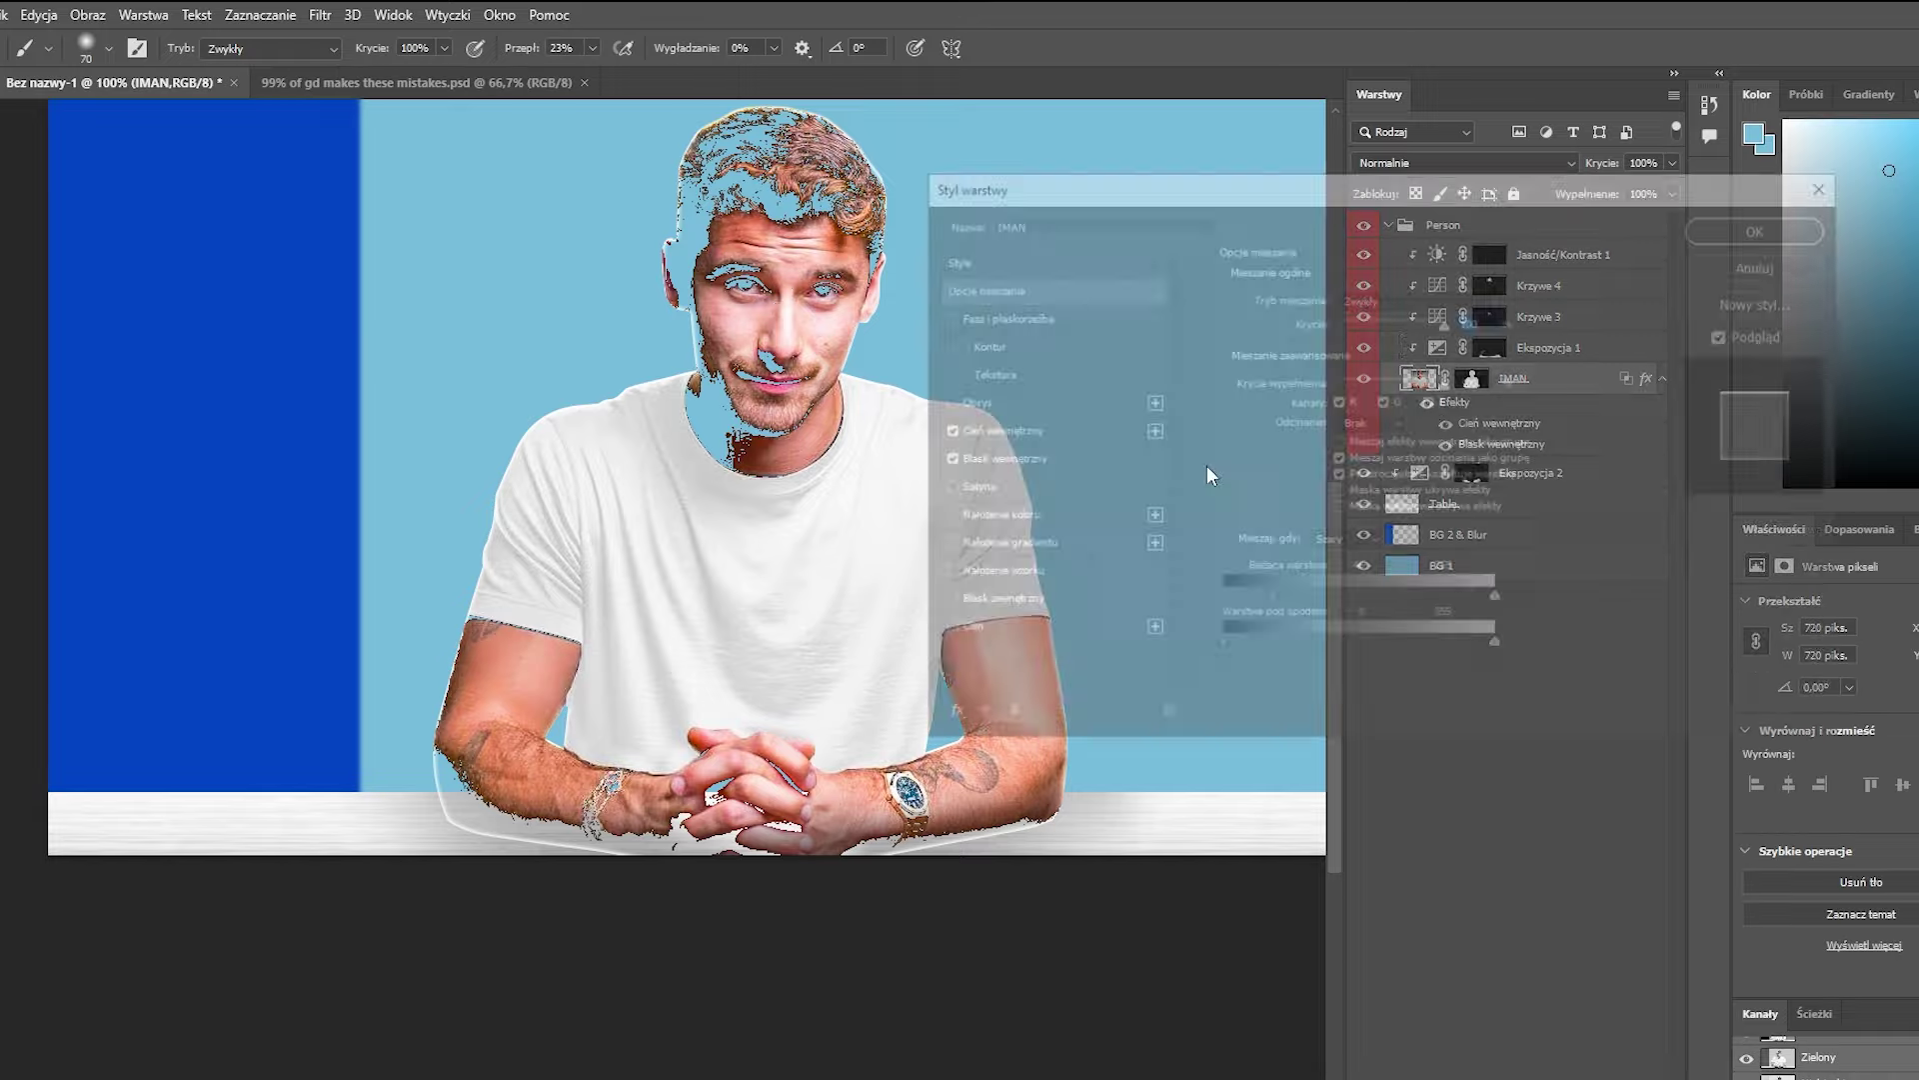
{"action": "key", "text": "x"}
{"action": "key", "text": "bracketright"}
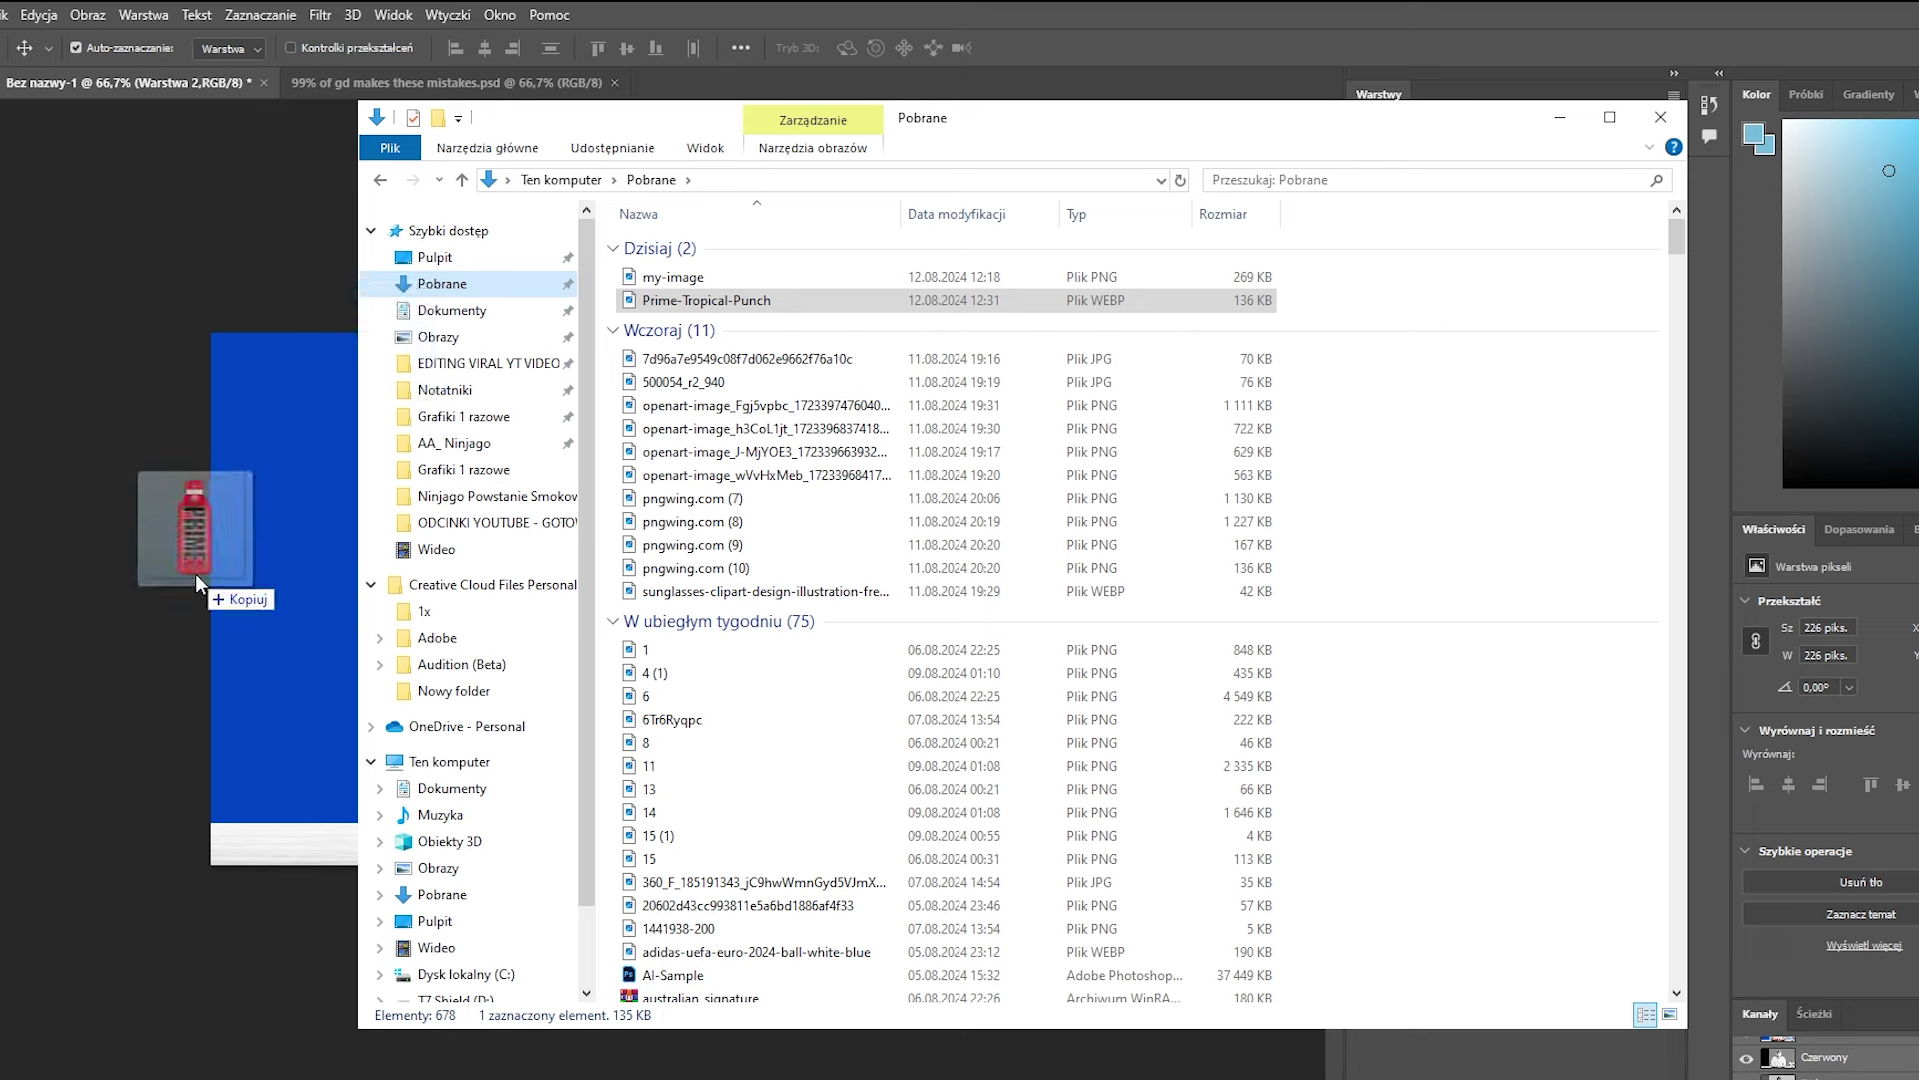
Step: Arrange the Prime, EA FC 24, Qatar ball, Canon and MacBook images on the table and brush soft shadows beneath them on a new layer
{"action": "left_click_drag", "start_coordinate": [266, 505], "coordinate": [548, 381]}
{"action": "left_click_drag", "start_coordinate": [696, 431], "coordinate": [880, 639]}
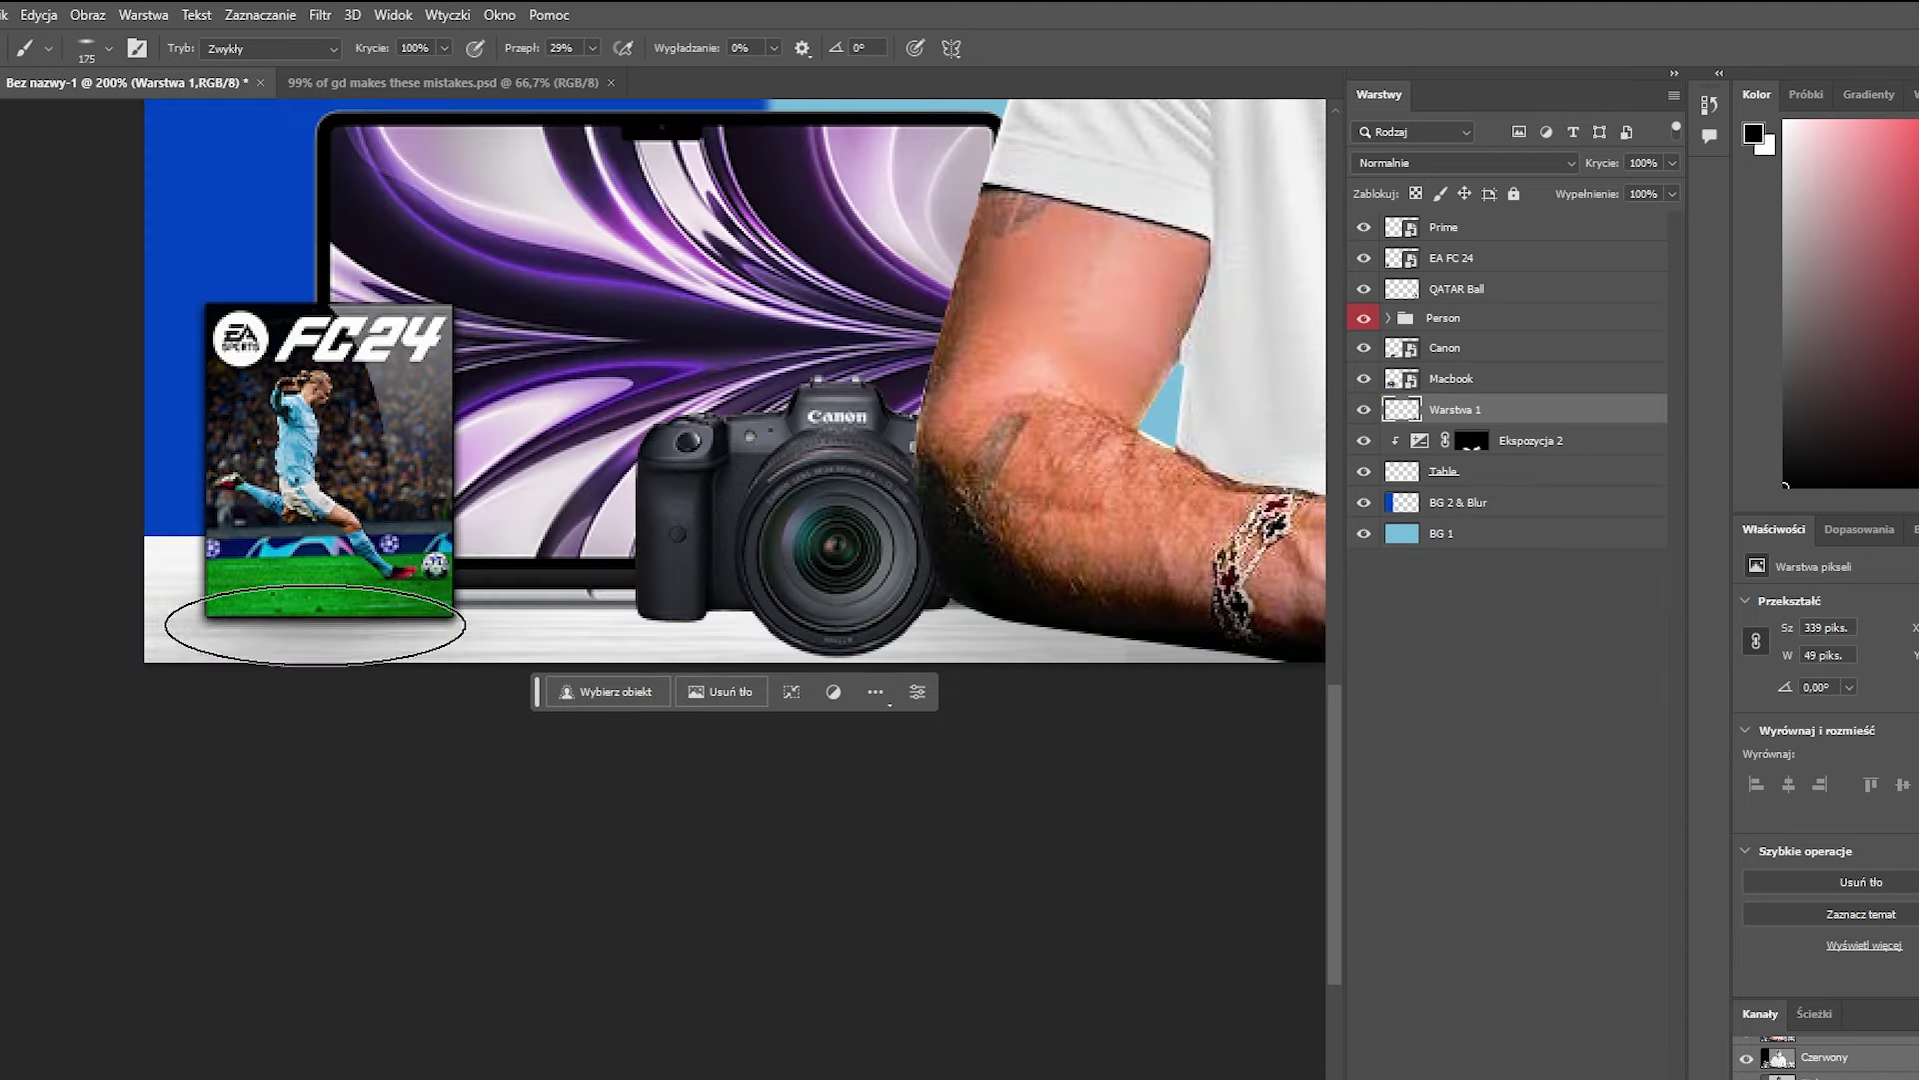
{"action": "left_click", "coordinate": [97, 48]}
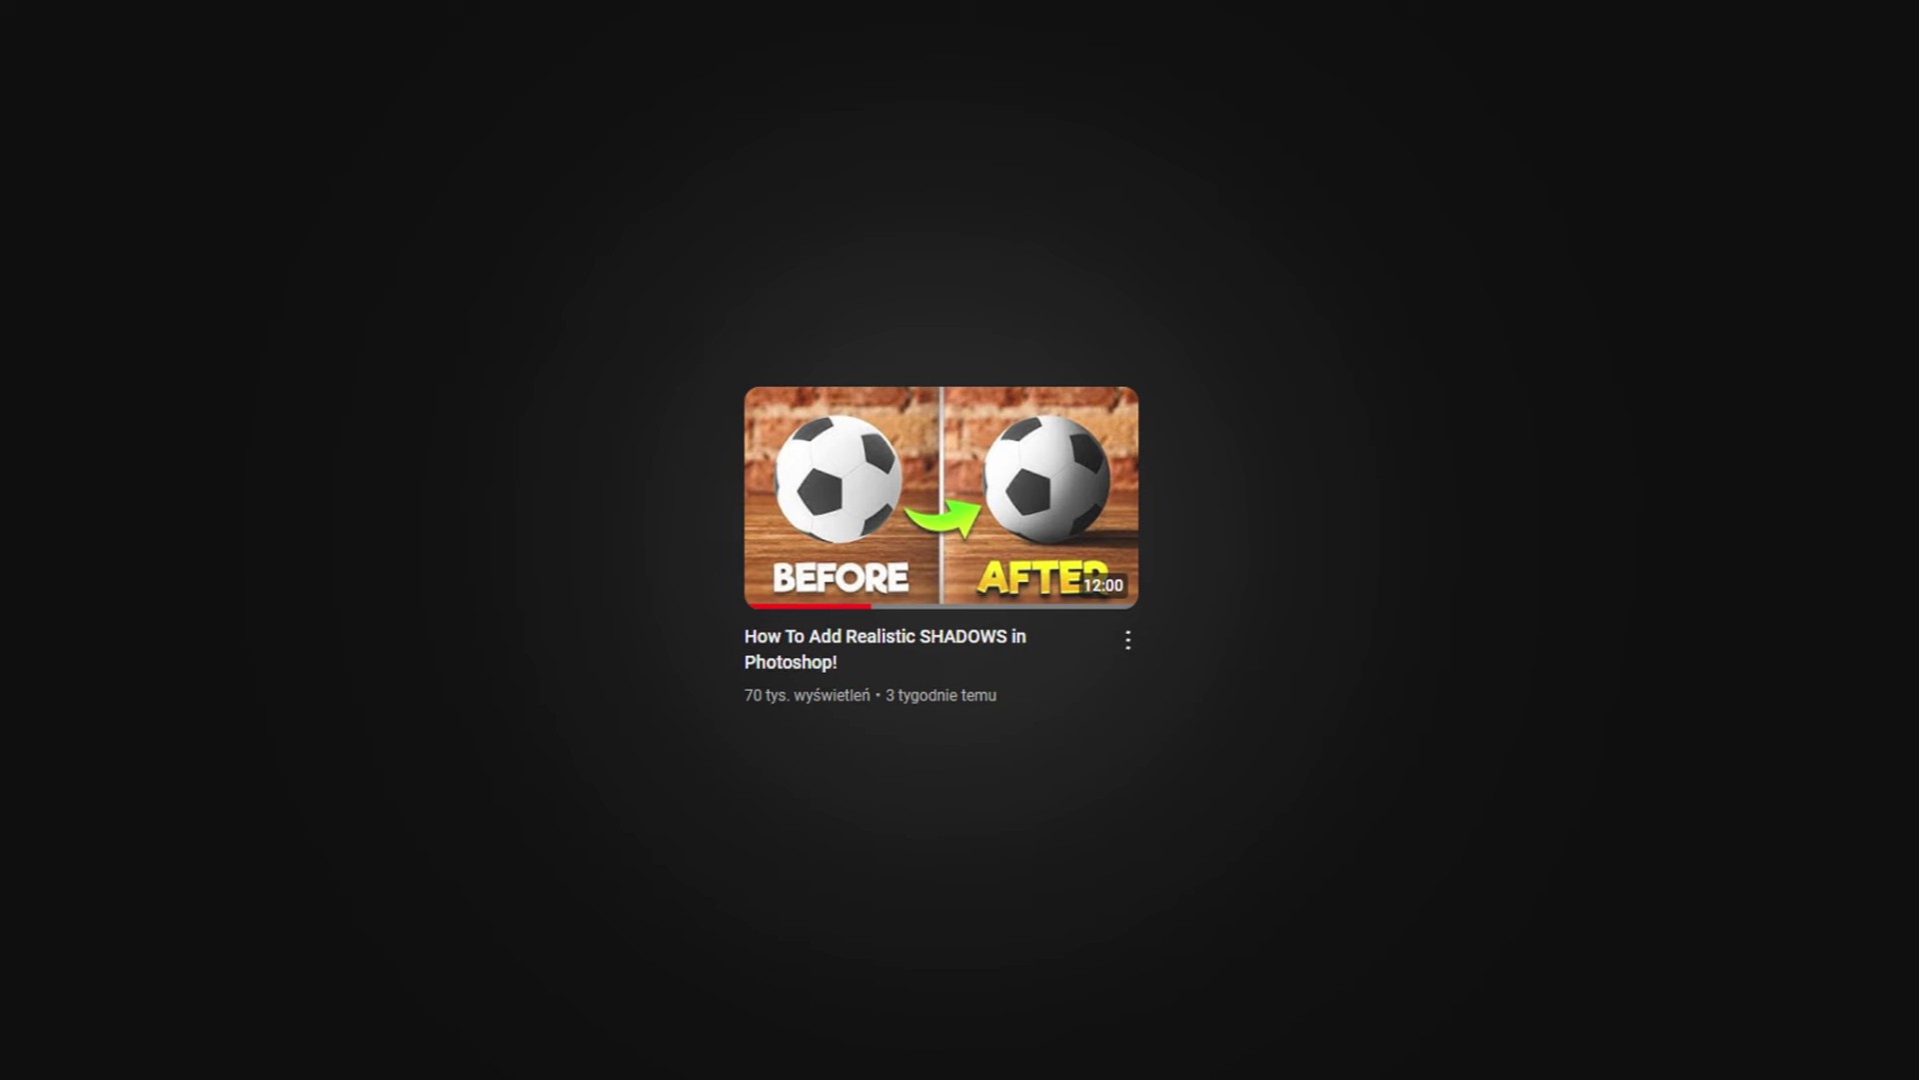